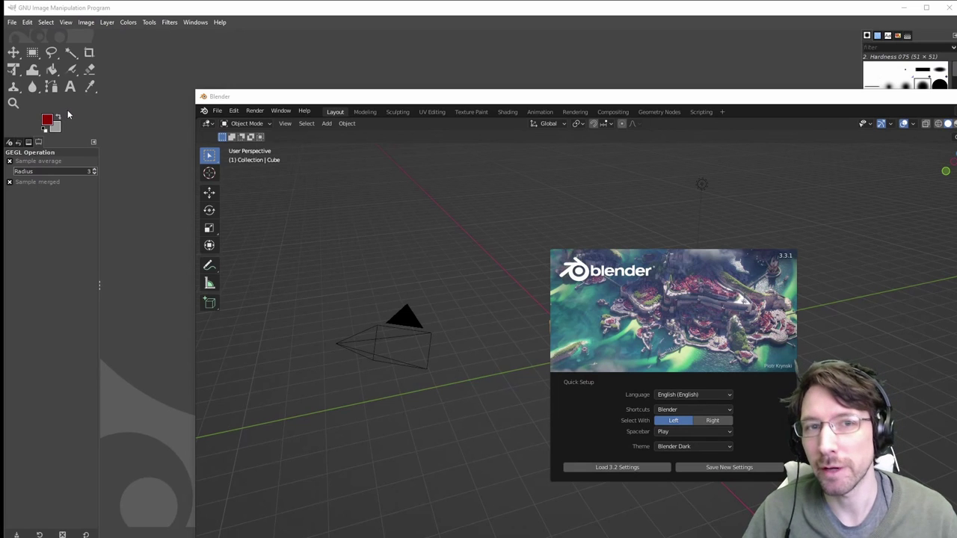
# Step: Move the Blender window slightly down and switch to the GIMP window
pyautogui.moveTo(441, 97)
pyautogui.mouseDown()
pyautogui.moveTo(498, 132)
pyautogui.moveTo(432, 109)
pyautogui.mouseUp()
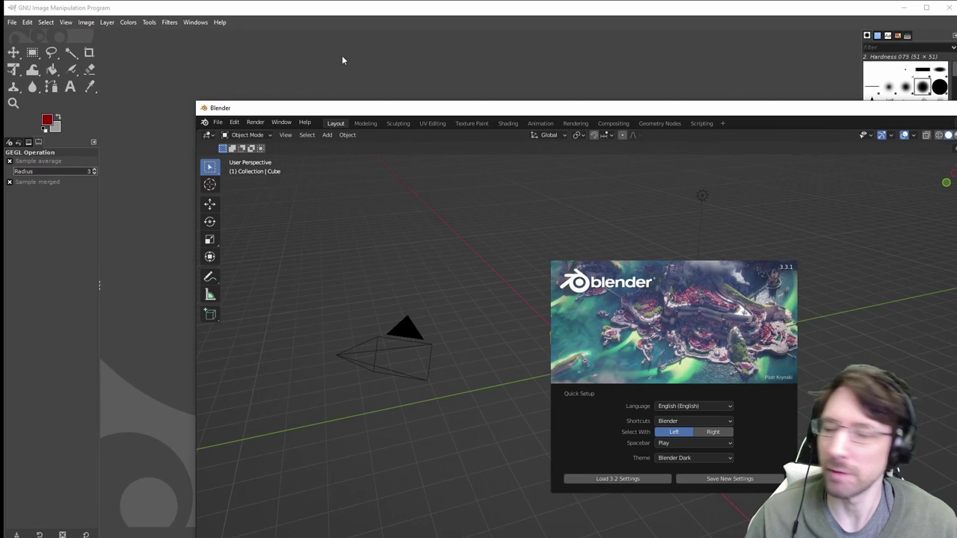
pyautogui.click(314, 80)
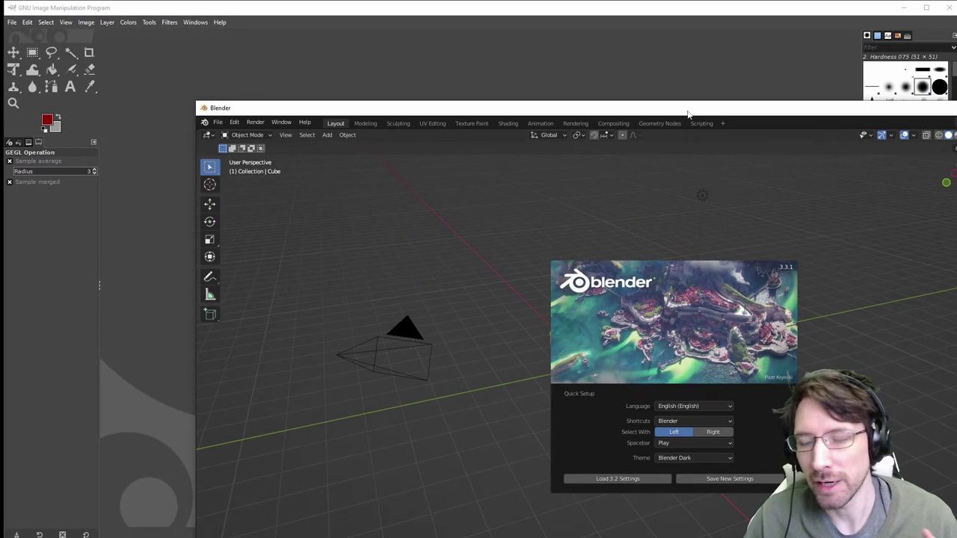
pyautogui.click(581, 80)
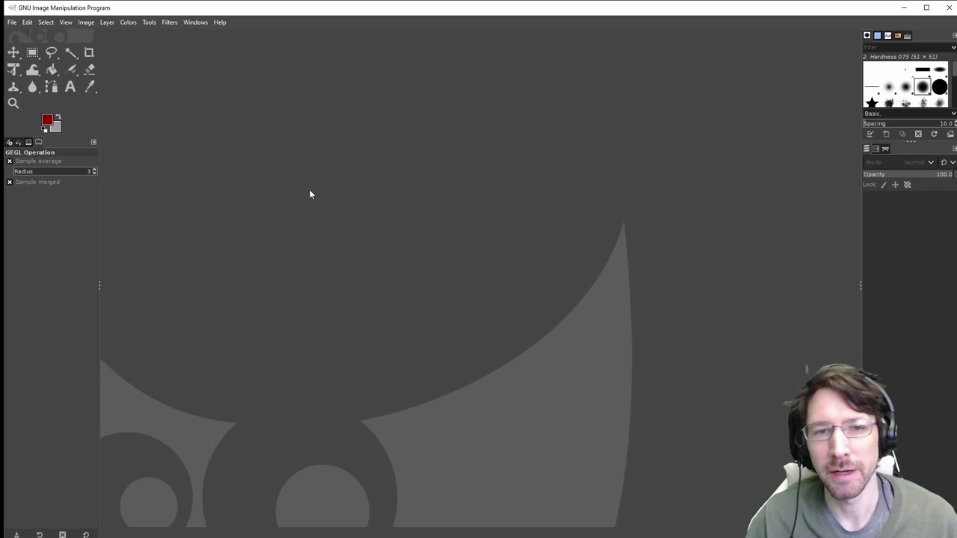
pyautogui.hotkey('ctrl', 'n')
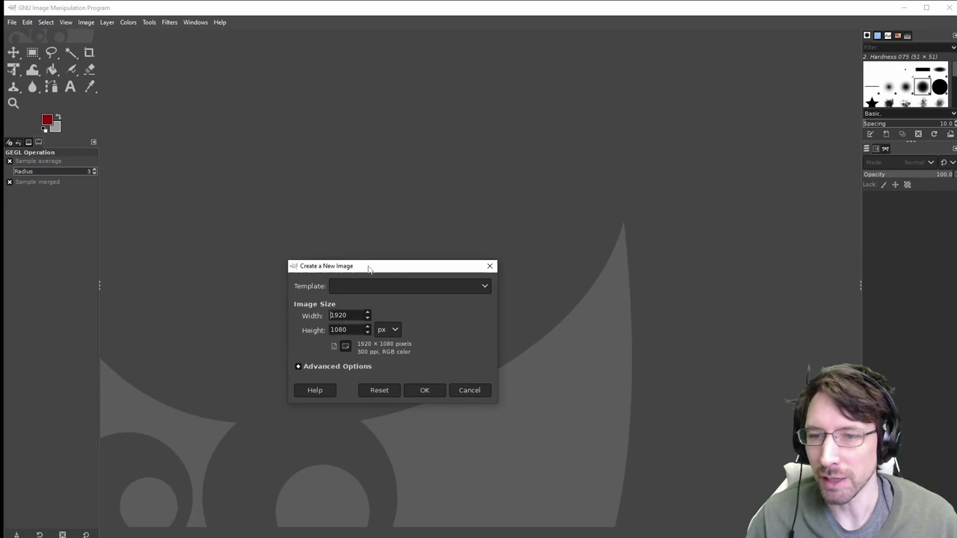
pyautogui.moveTo(367, 265); pyautogui.dragTo(371, 142)
pyautogui.press('Escape')
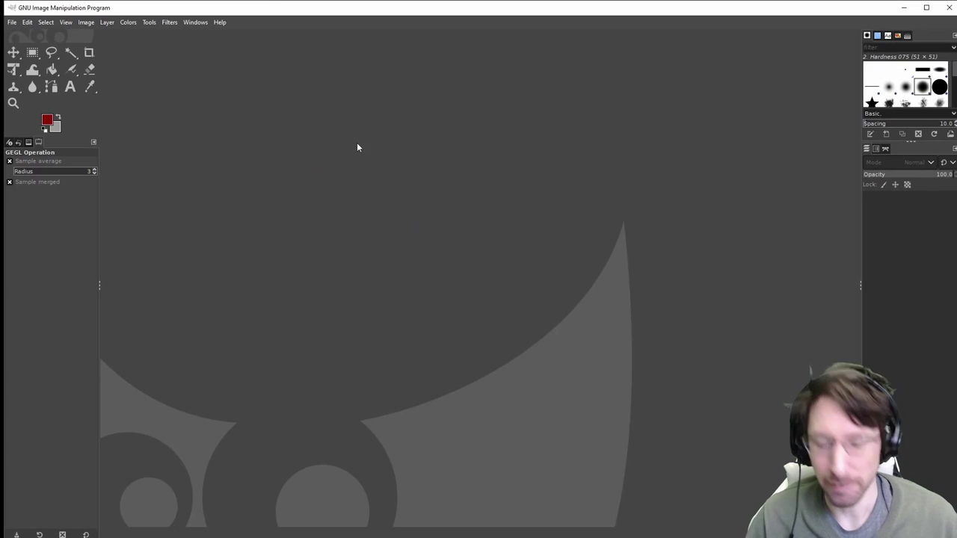
# Step: Create a new image 512 px wide and 512 px high
pyautogui.click(12, 23)
pyautogui.click(13, 23)
pyautogui.click(12, 23)
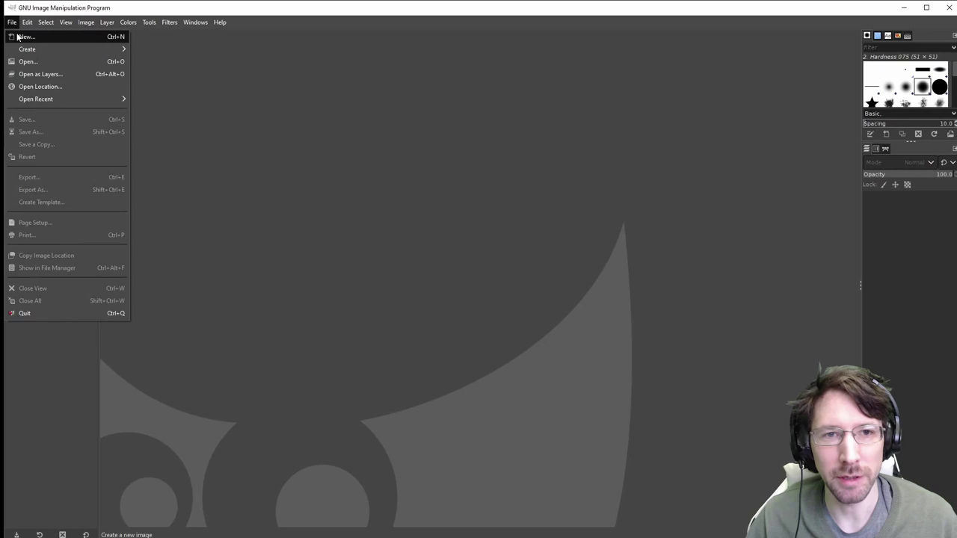
pyautogui.click(23, 36)
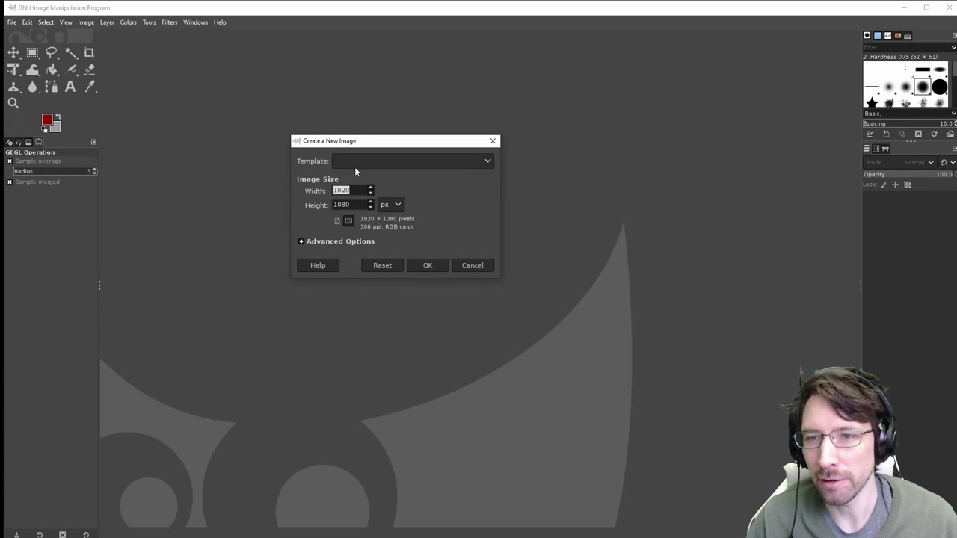
pyautogui.moveTo(372, 142); pyautogui.dragTo(336, 127)
pyautogui.click(323, 190)
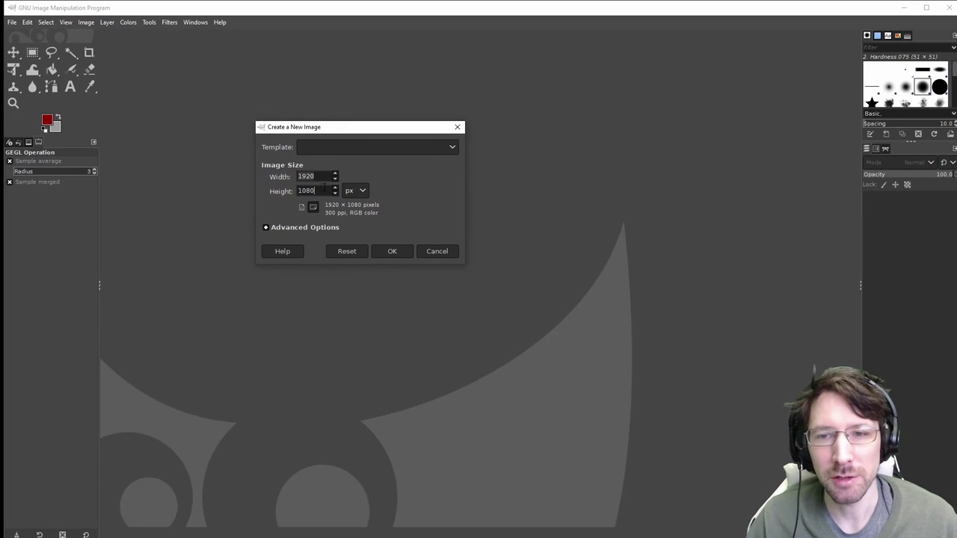
pyautogui.hotkey('shift', 'Tab')
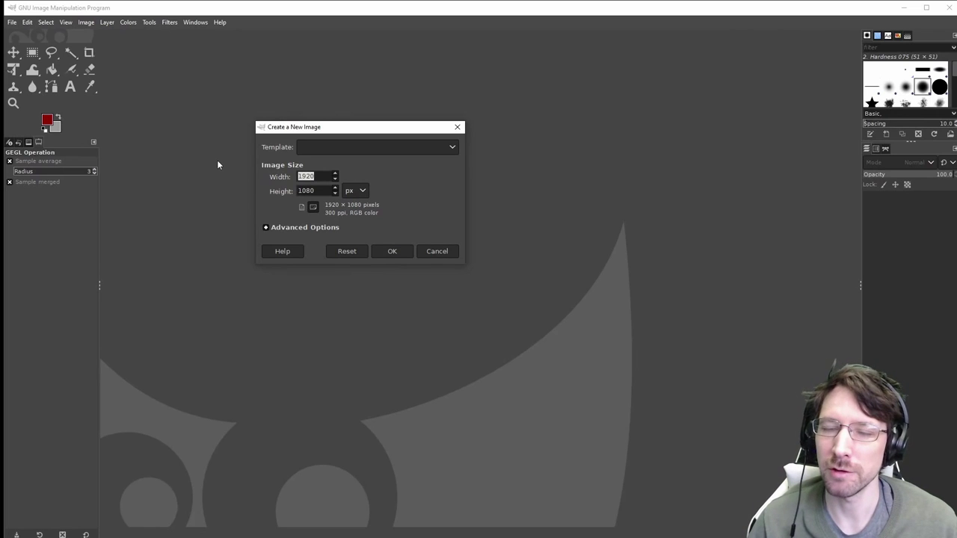
pyautogui.write('512')
pyautogui.press('Tab')
pyautogui.write('512')
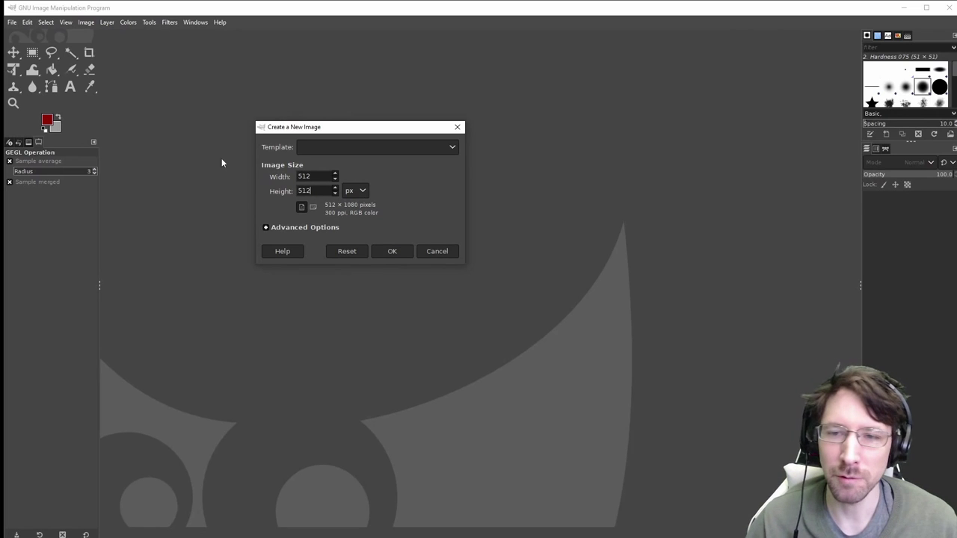
pyautogui.click(393, 251)
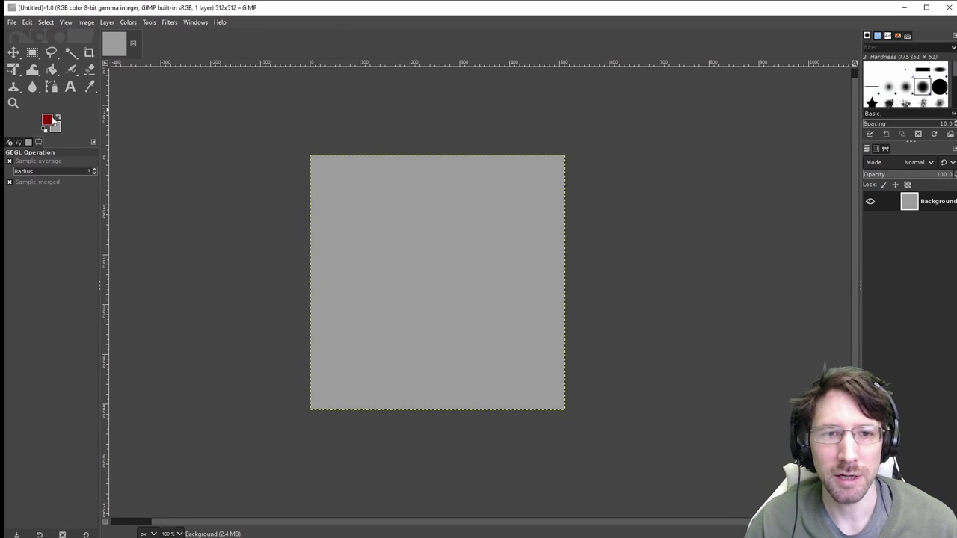
# Step: Swap the foreground and background colours and select the entire canvas
pyautogui.click(57, 118)
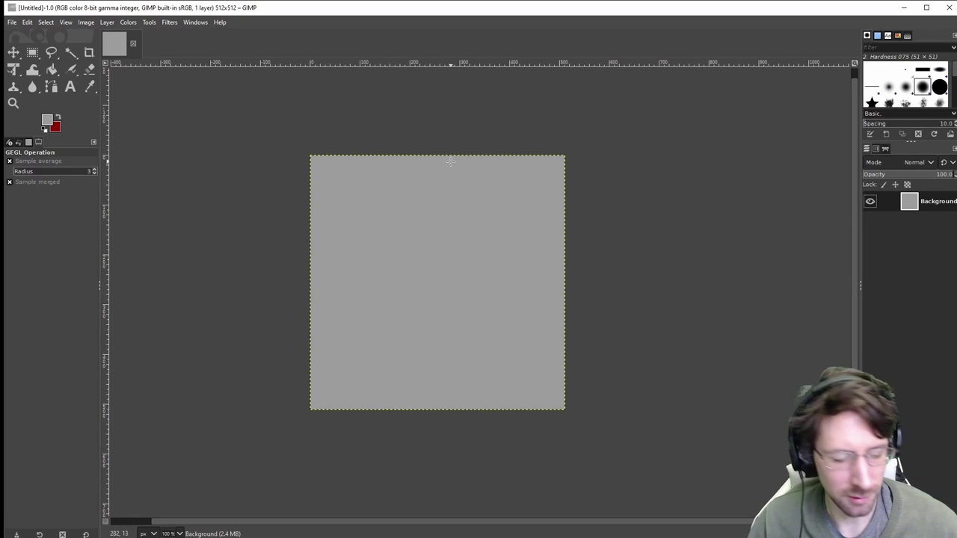
pyautogui.hotkey('ctrl', 'a')
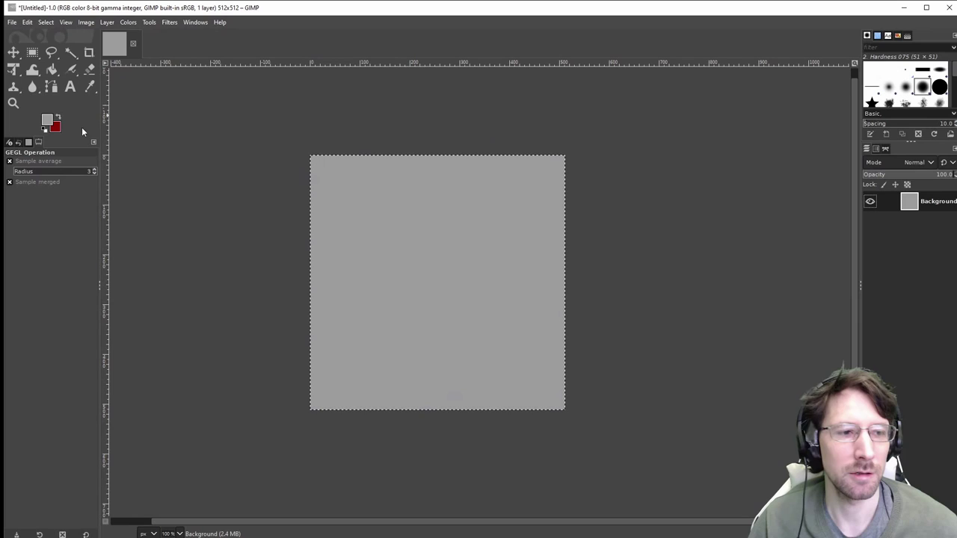
# Step: Render Perlin Noise on the background layer with alpha 0.953, scale 3.198, Z offset 0.151 and 5 iterations
pyautogui.click(169, 23)
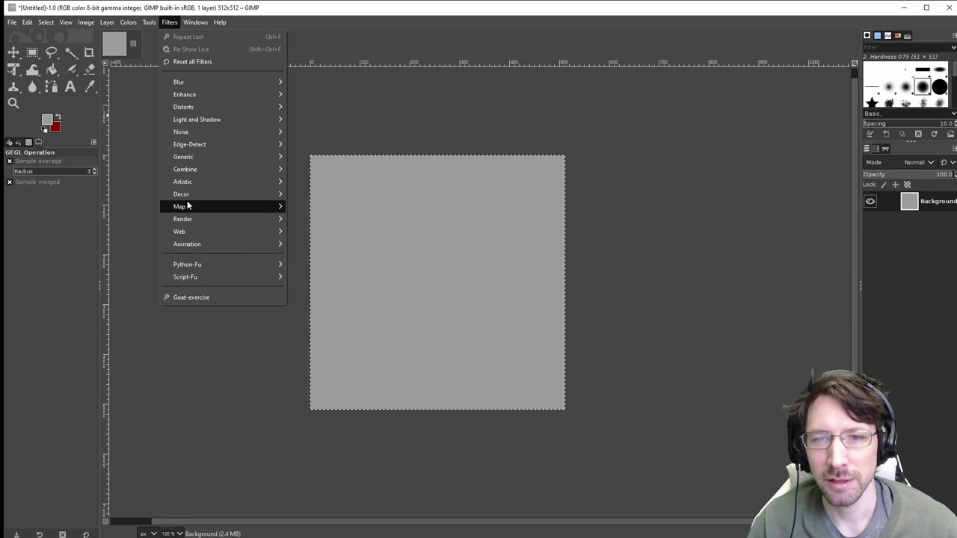
pyautogui.moveTo(198, 205)
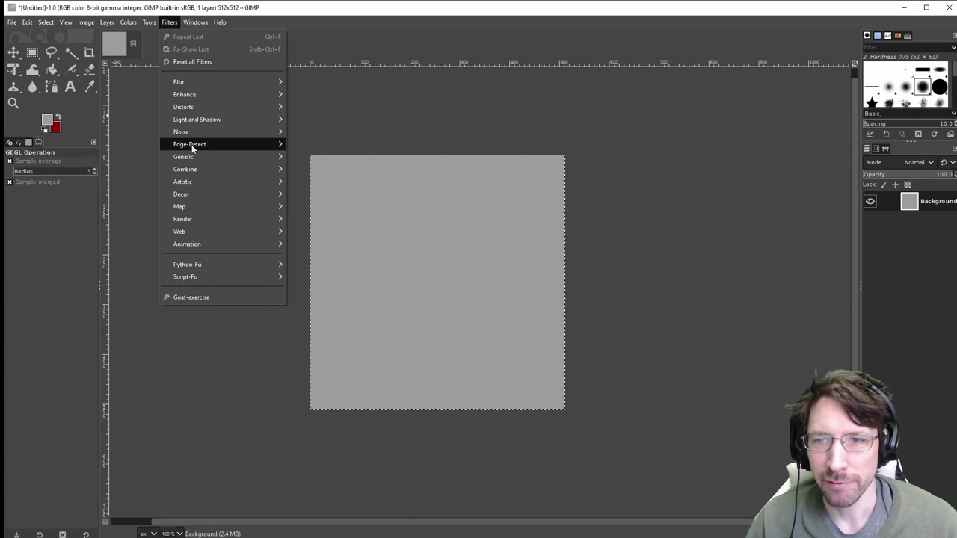
pyautogui.moveTo(193, 148)
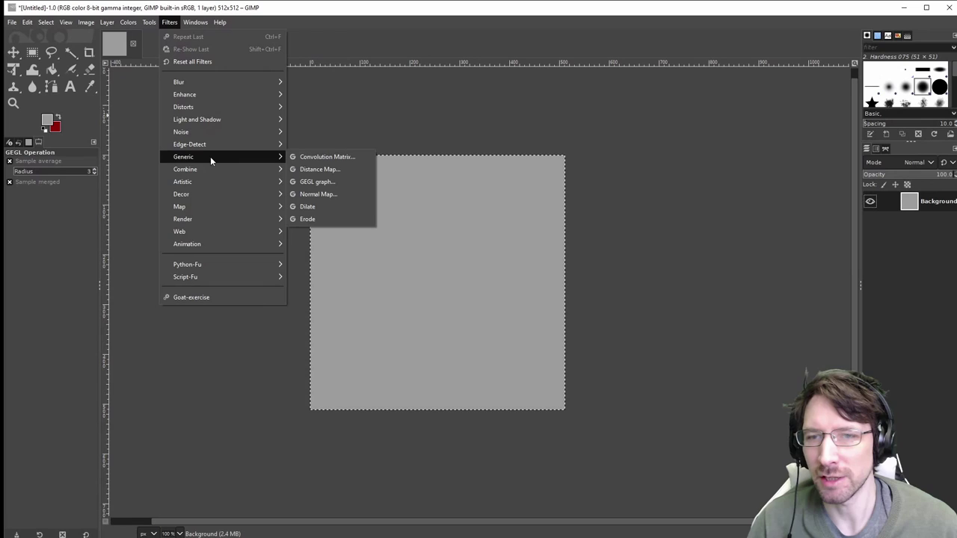
pyautogui.moveTo(224, 169)
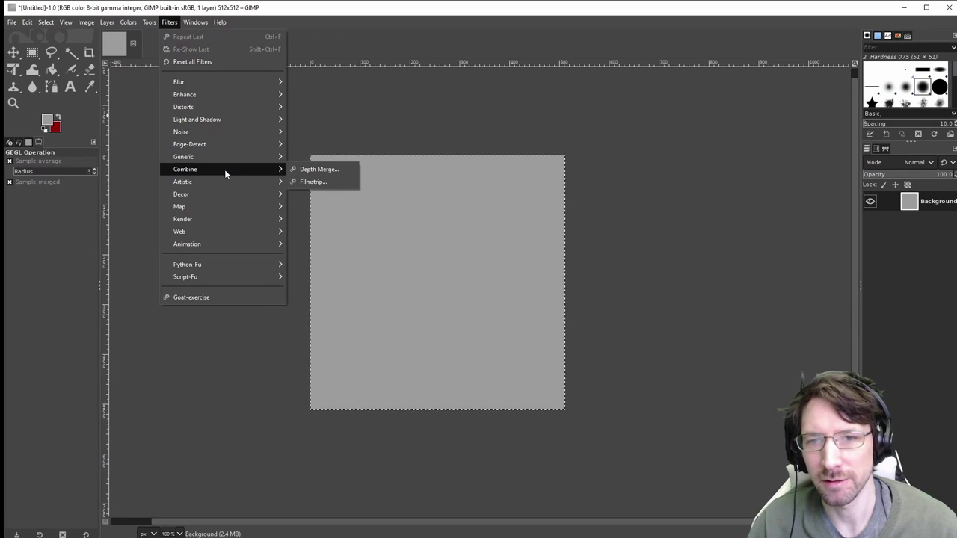
pyautogui.moveTo(214, 220)
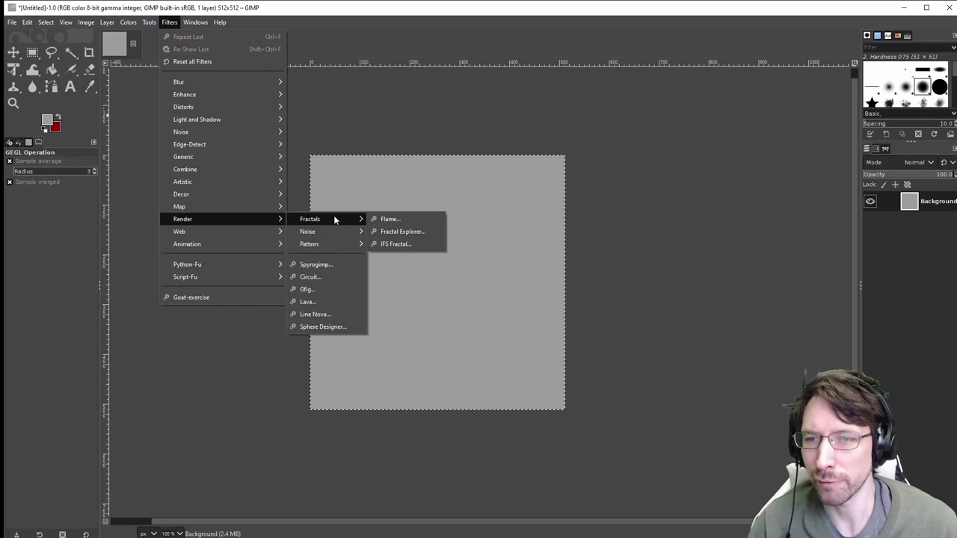
pyautogui.moveTo(324, 246)
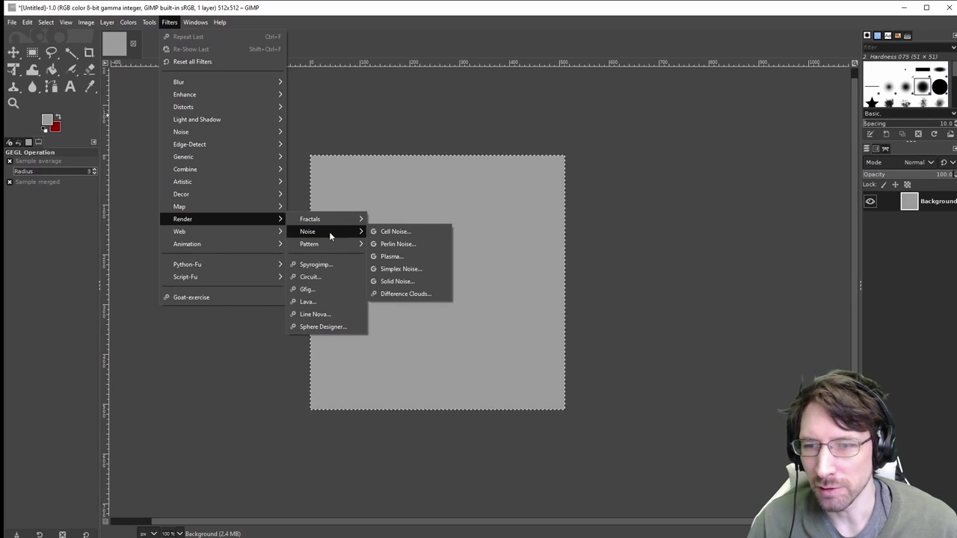
pyautogui.click(399, 244)
pyautogui.moveTo(171, 48); pyautogui.dragTo(189, 66)
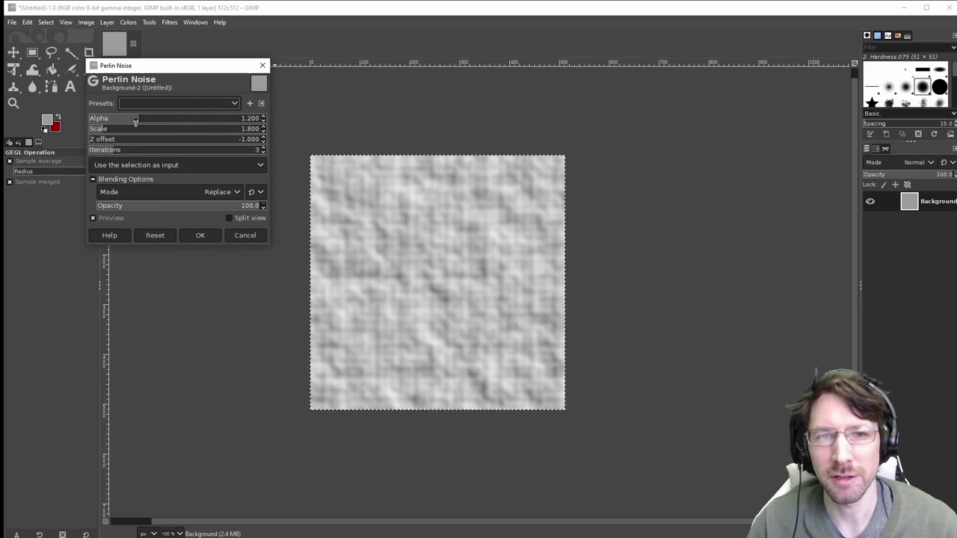
pyautogui.moveTo(168, 69); pyautogui.dragTo(206, 85)
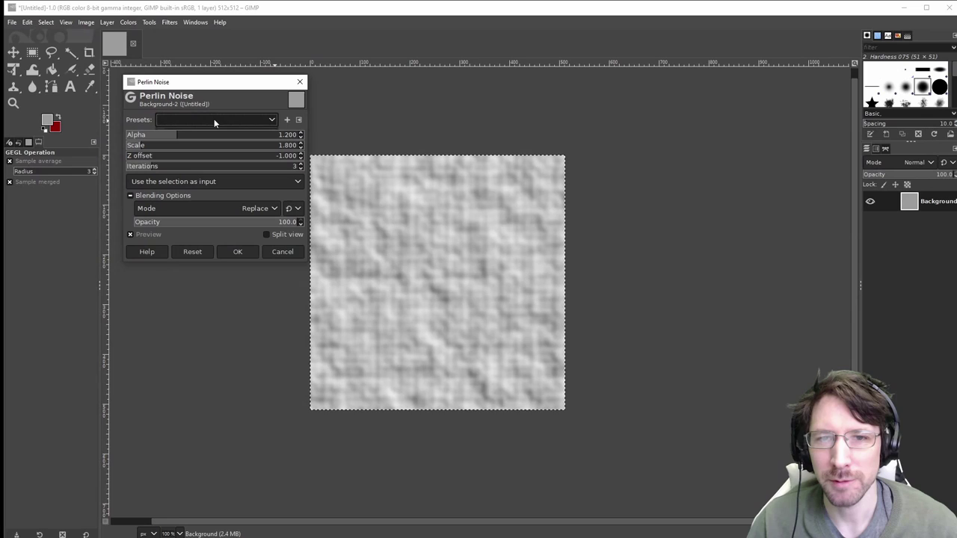
pyautogui.click(217, 135)
pyautogui.moveTo(218, 135); pyautogui.dragTo(149, 155)
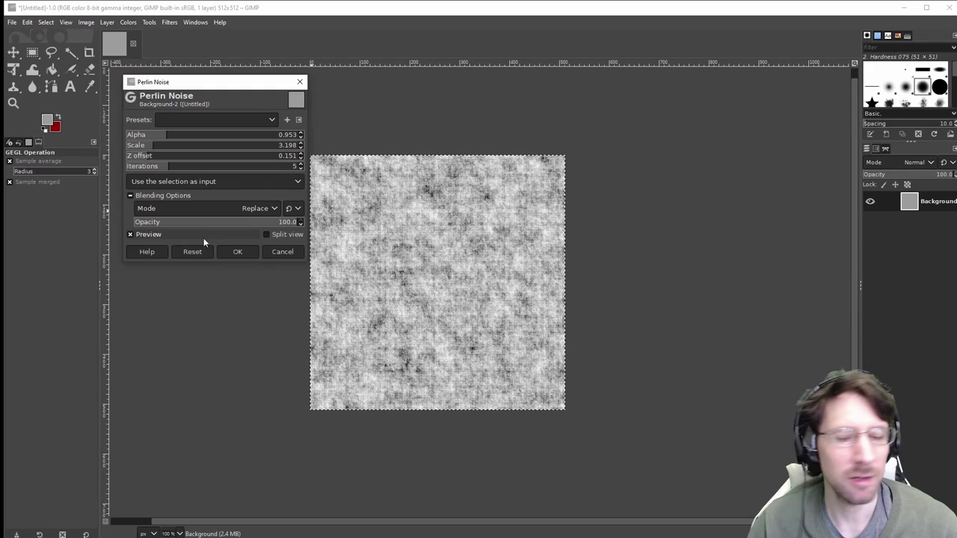
pyautogui.click(237, 251)
# Step: Apply a Gaussian Blur of 1.50 in X and Y to the noise texture
pyautogui.click(171, 21)
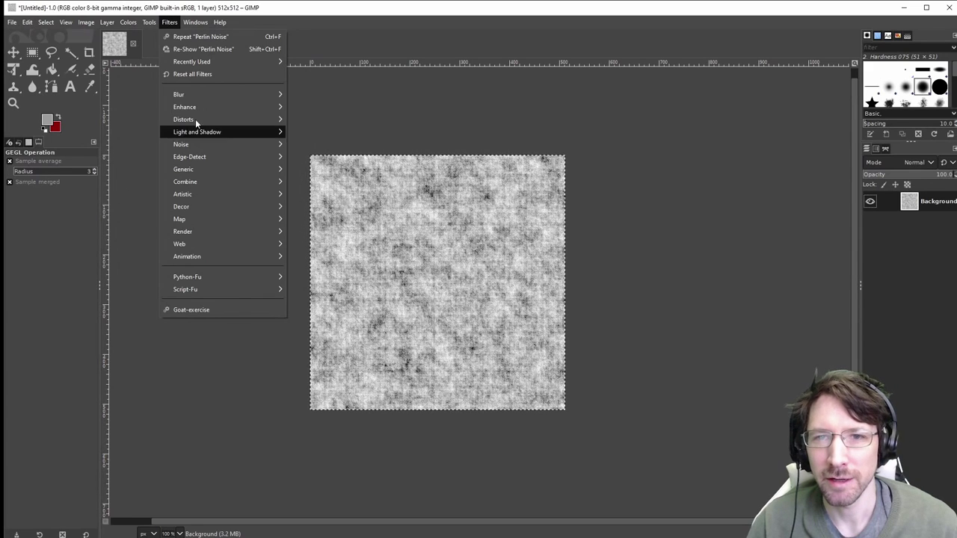
pyautogui.moveTo(192, 95)
pyautogui.click(308, 107)
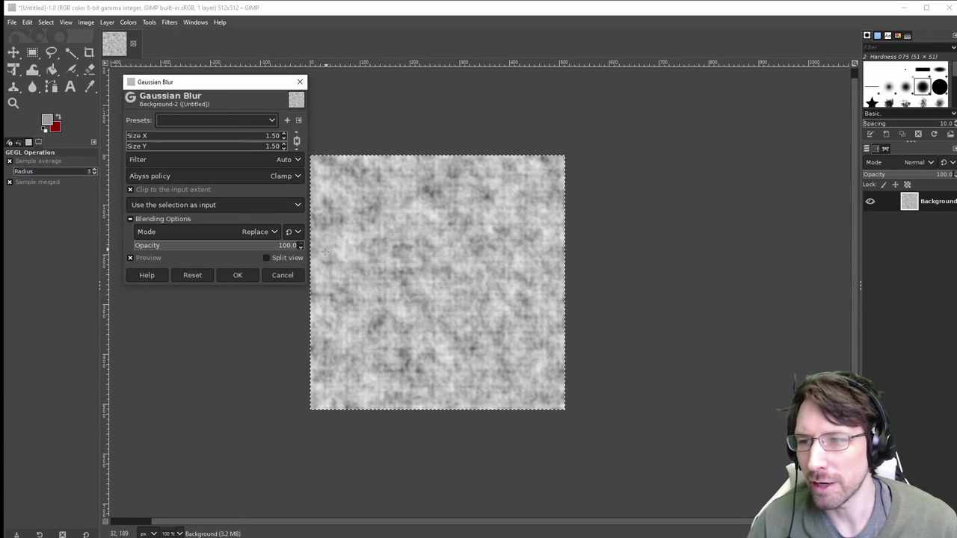
pyautogui.click(237, 275)
pyautogui.click(170, 22)
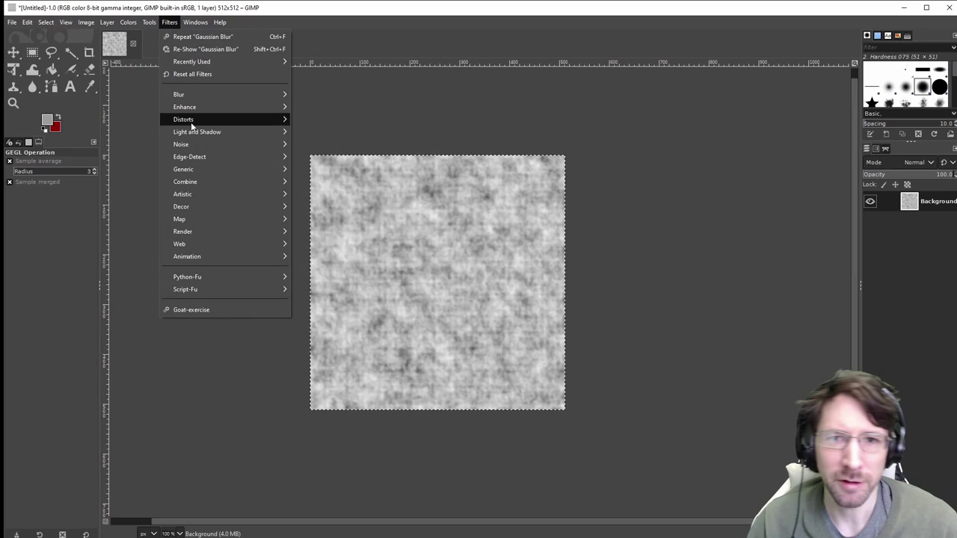
pyautogui.moveTo(193, 131)
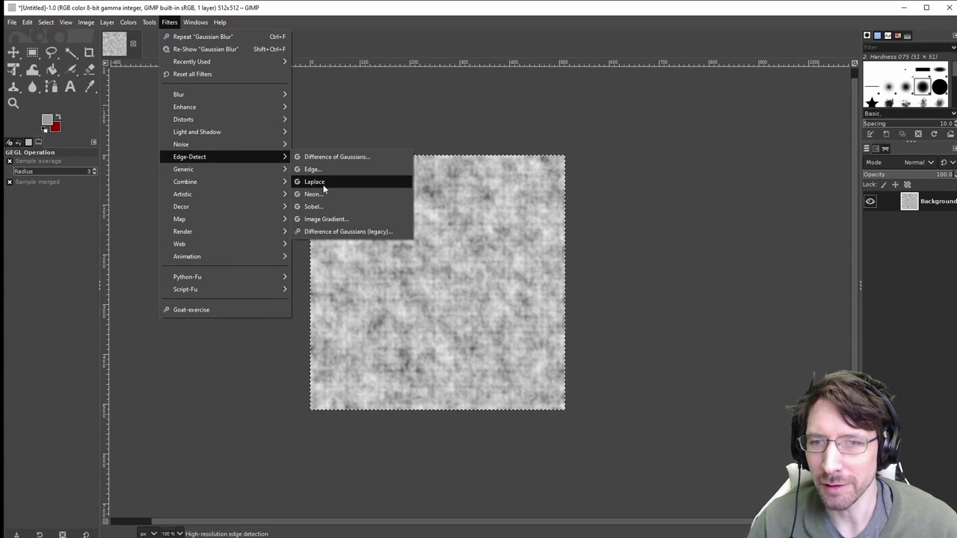
pyautogui.click(316, 207)
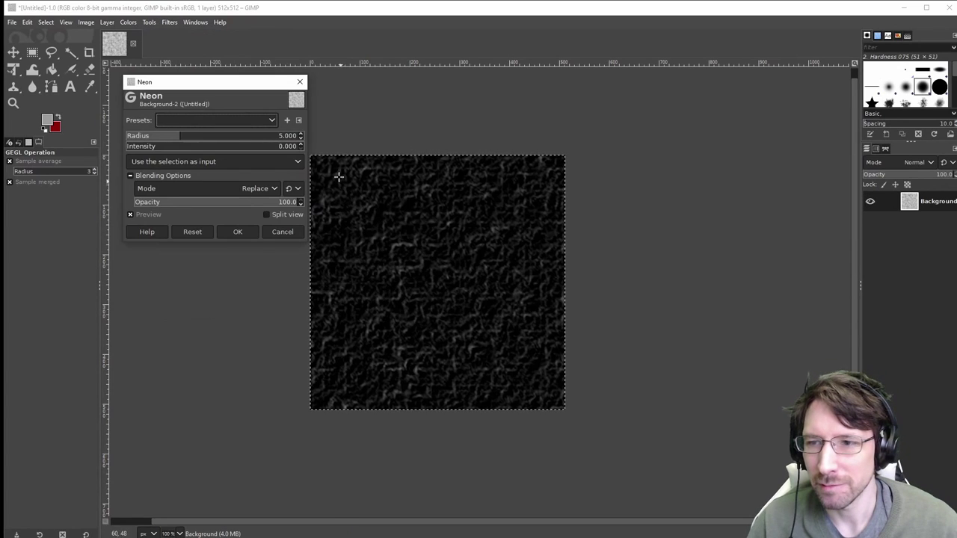
pyautogui.click(279, 228)
# Step: Apply the Cartoon filter to the blurred noise with mask radius 42.006 and percent black 0.689
pyautogui.click(170, 22)
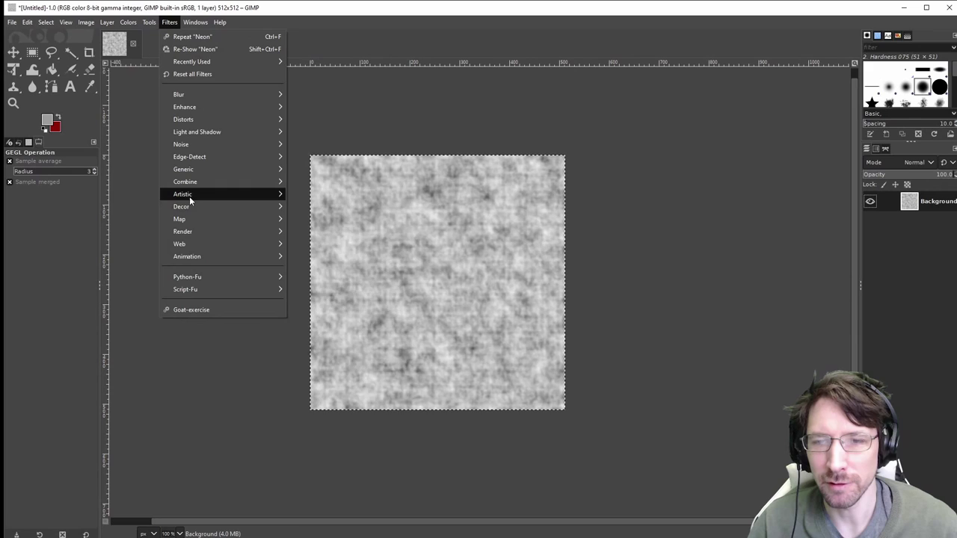
pyautogui.moveTo(189, 194)
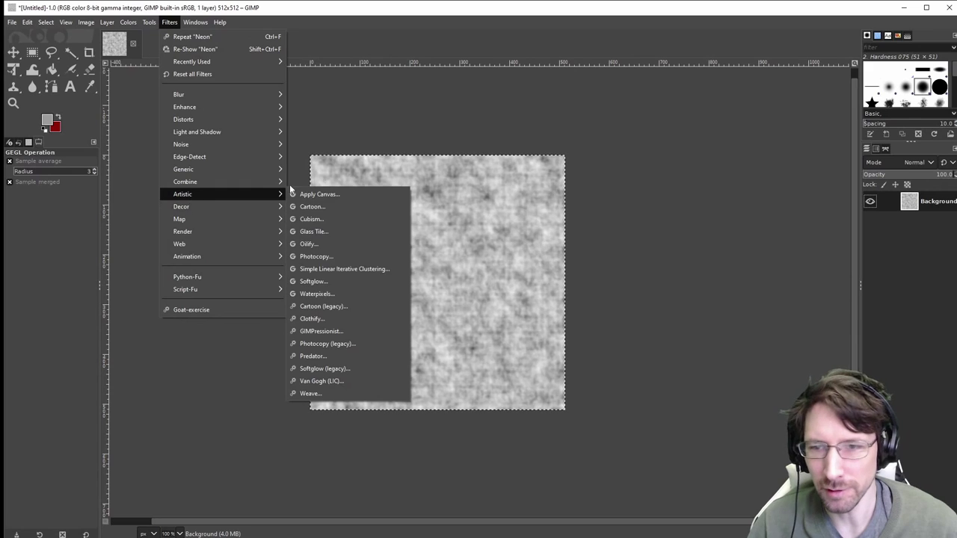
pyautogui.click(339, 208)
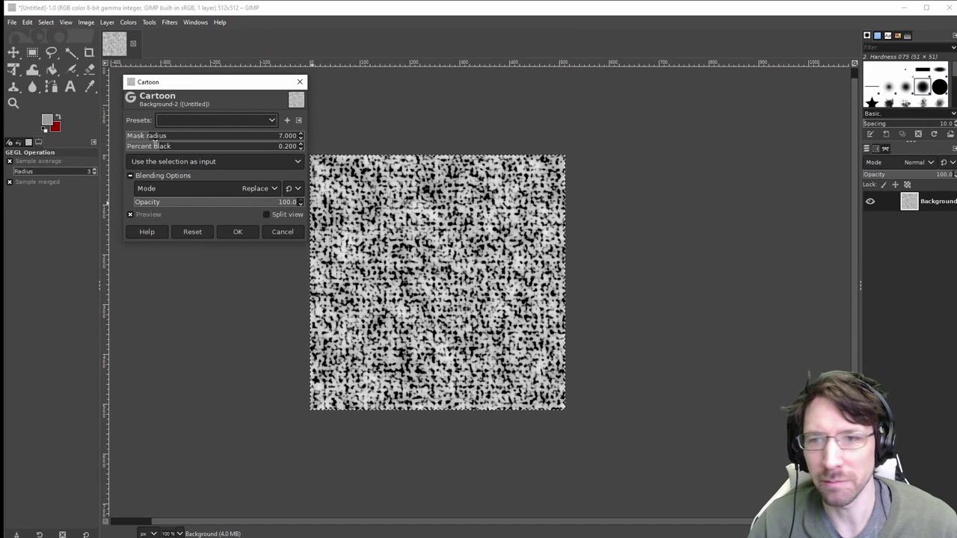
pyautogui.moveTo(150, 141); pyautogui.dragTo(270, 145)
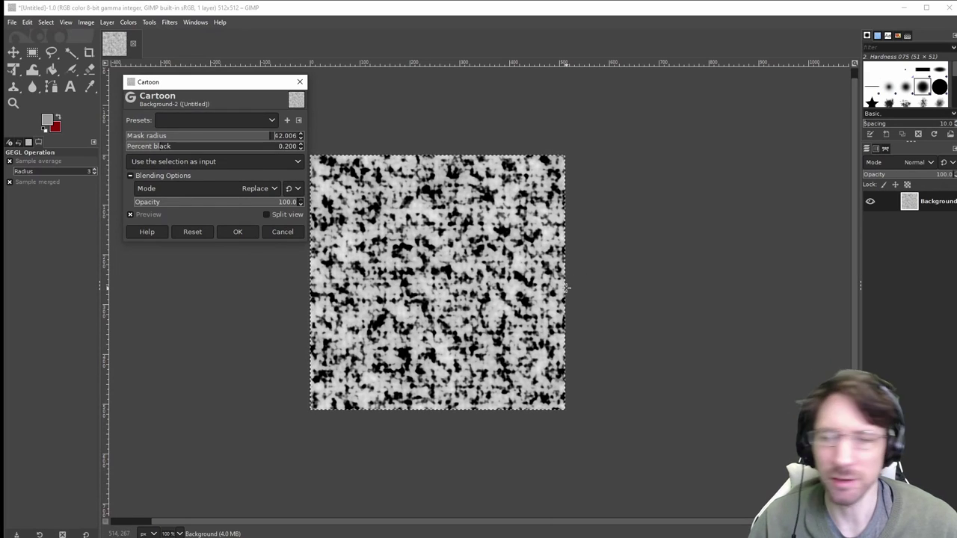
pyautogui.moveTo(173, 146)
pyautogui.mouseDown()
pyautogui.moveTo(203, 150)
pyautogui.moveTo(155, 152)
pyautogui.moveTo(182, 154)
pyautogui.mouseUp()
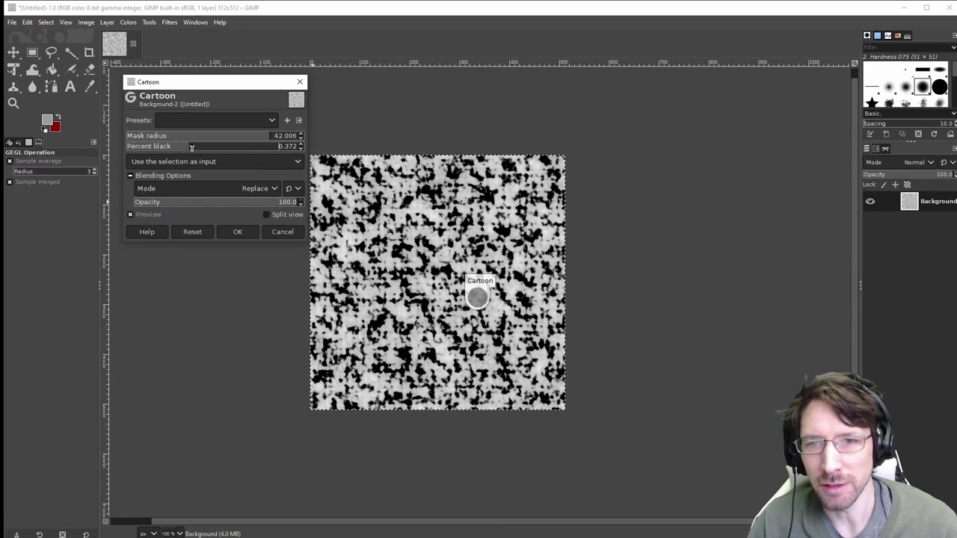
pyautogui.moveTo(191, 147); pyautogui.dragTo(198, 150)
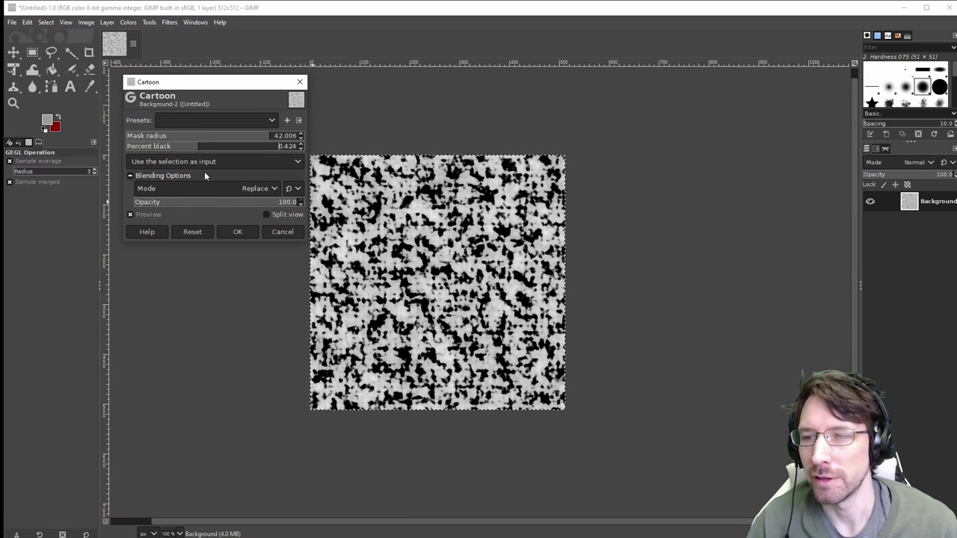
pyautogui.moveTo(212, 151); pyautogui.dragTo(241, 154)
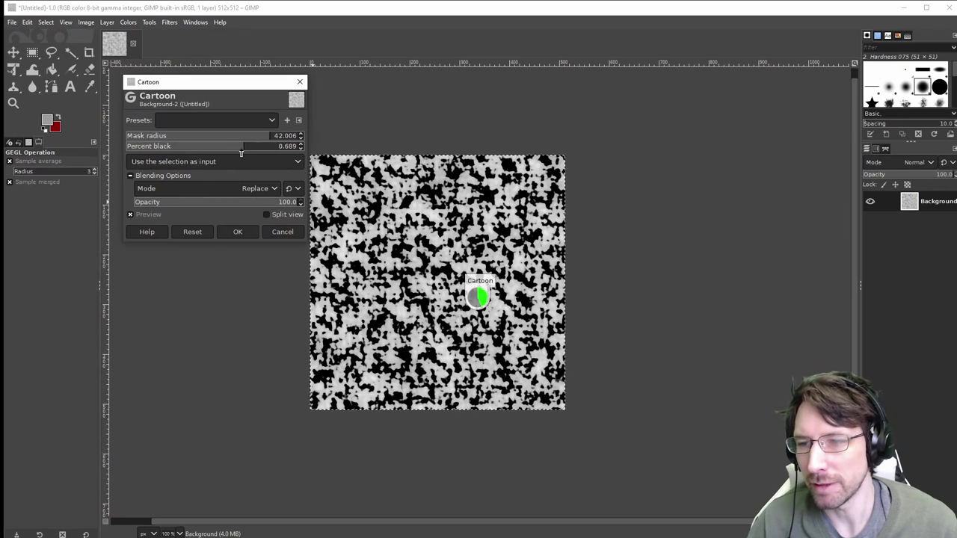
pyautogui.click(238, 232)
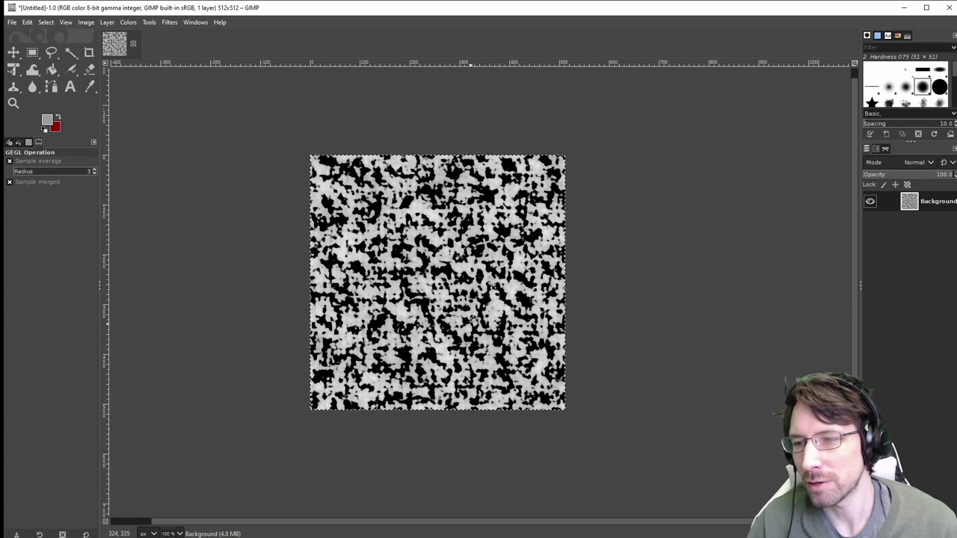
# Step: Apply the Sparkle filter with luminosity threshold 0.054, flare intensity 0.30, spike length 42, 4 spike points and spike angle 135
pyautogui.click(169, 22)
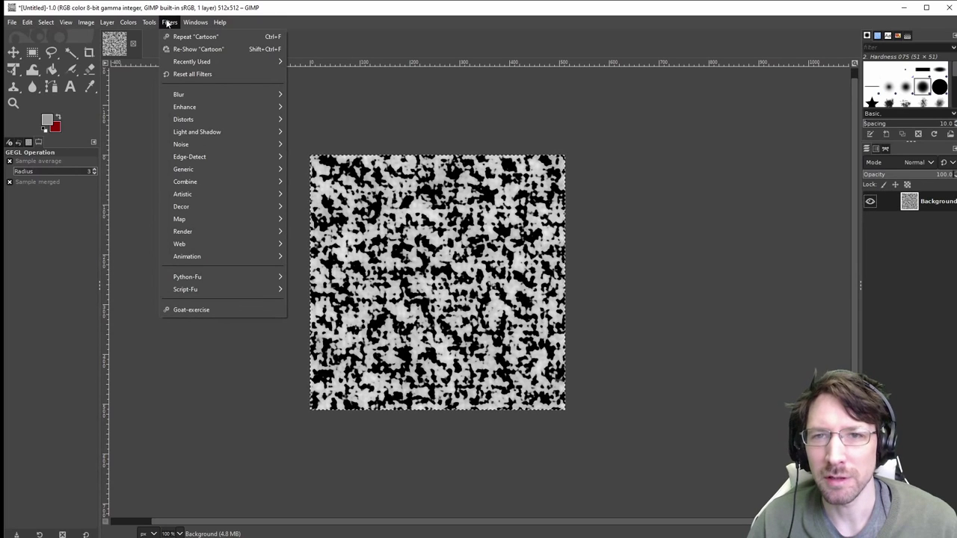
pyautogui.moveTo(220, 132)
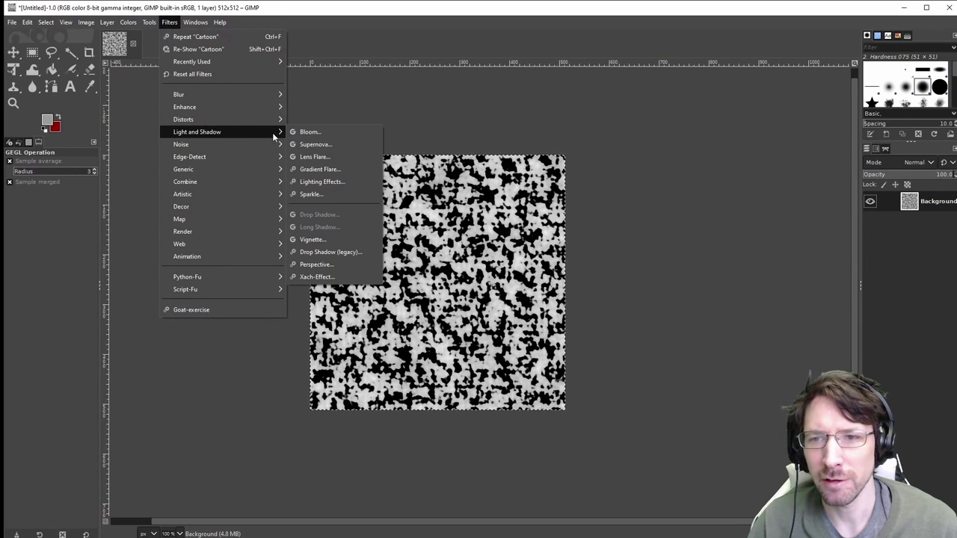
pyautogui.click(309, 193)
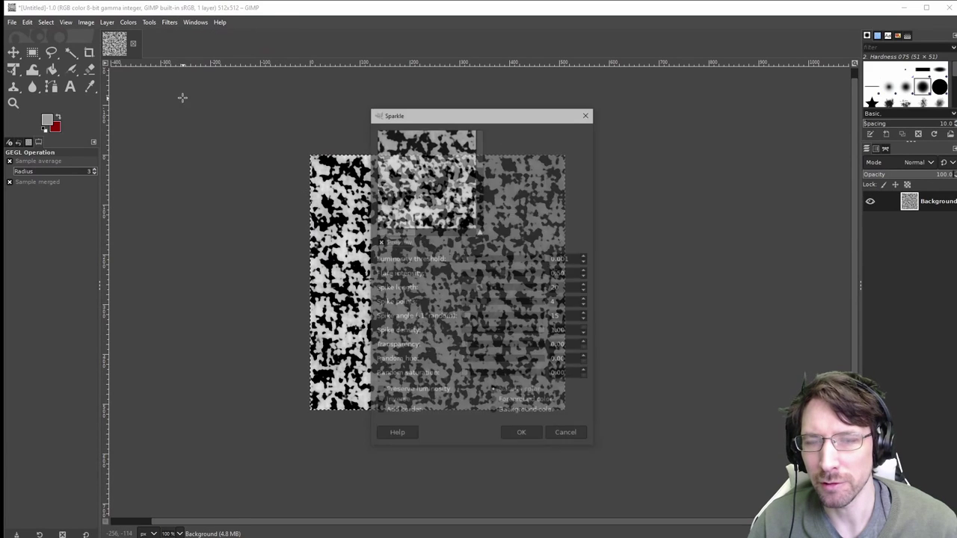
pyautogui.moveTo(456, 120); pyautogui.dragTo(225, 95)
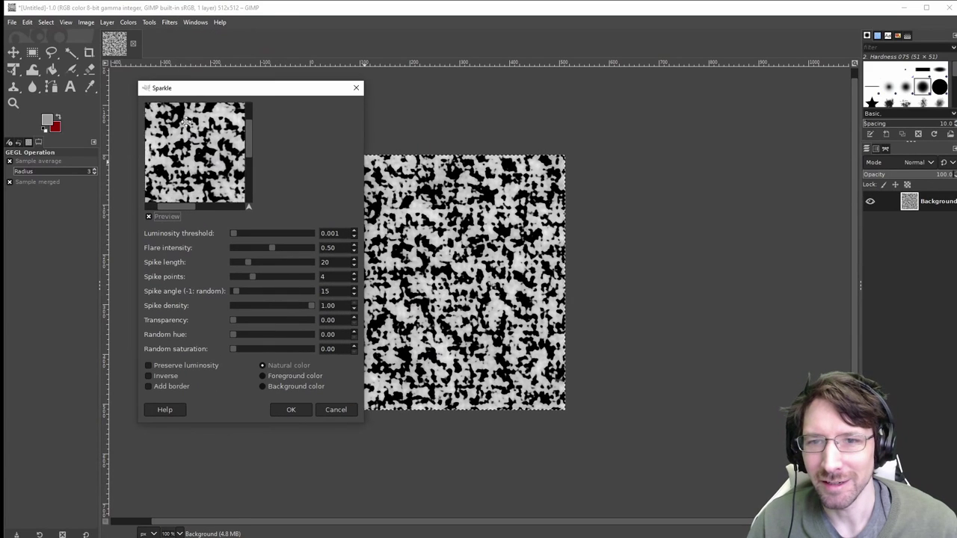
pyautogui.moveTo(185, 163); pyautogui.dragTo(261, 199)
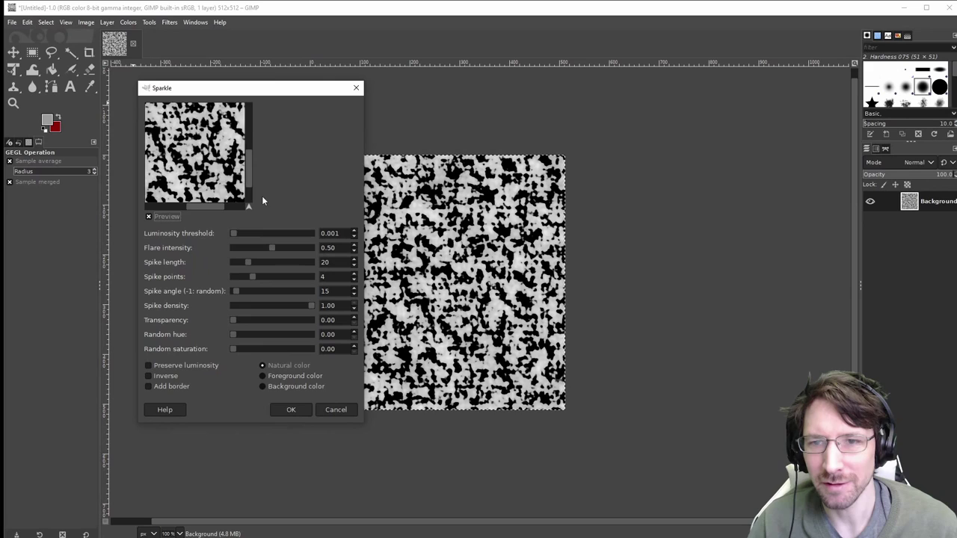
pyautogui.moveTo(239, 233); pyautogui.dragTo(274, 233)
pyautogui.click(257, 248)
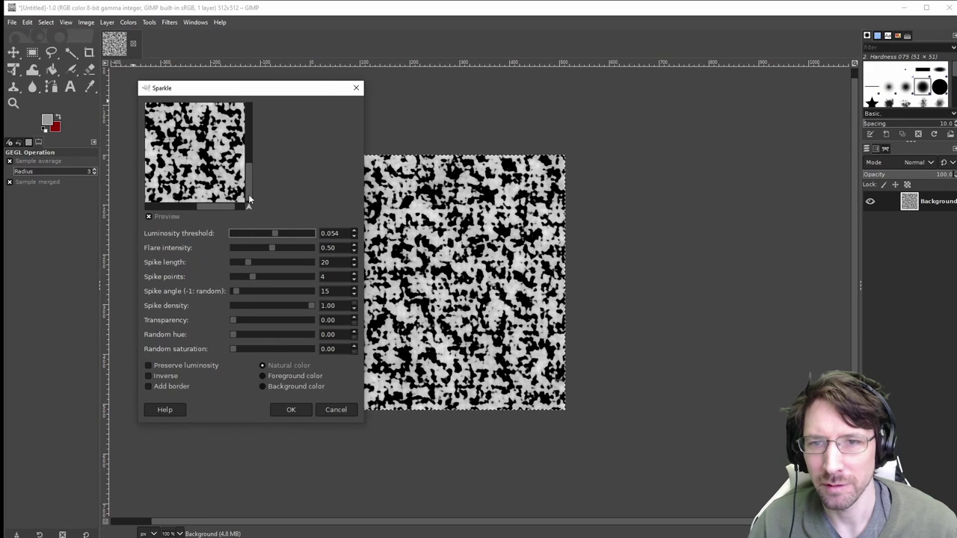
pyautogui.click(265, 263)
pyautogui.click(291, 276)
pyautogui.click(252, 277)
pyautogui.click(263, 291)
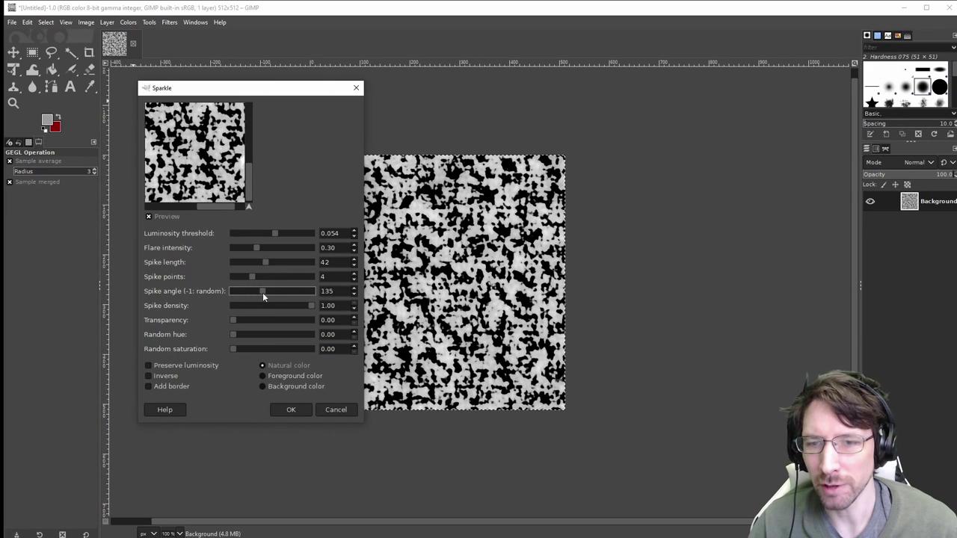
pyautogui.click(299, 413)
# Step: Try the Fractal Trace filter on the texture with X1 -0.581, X2 12.500 and Y1 0.581
pyautogui.click(169, 21)
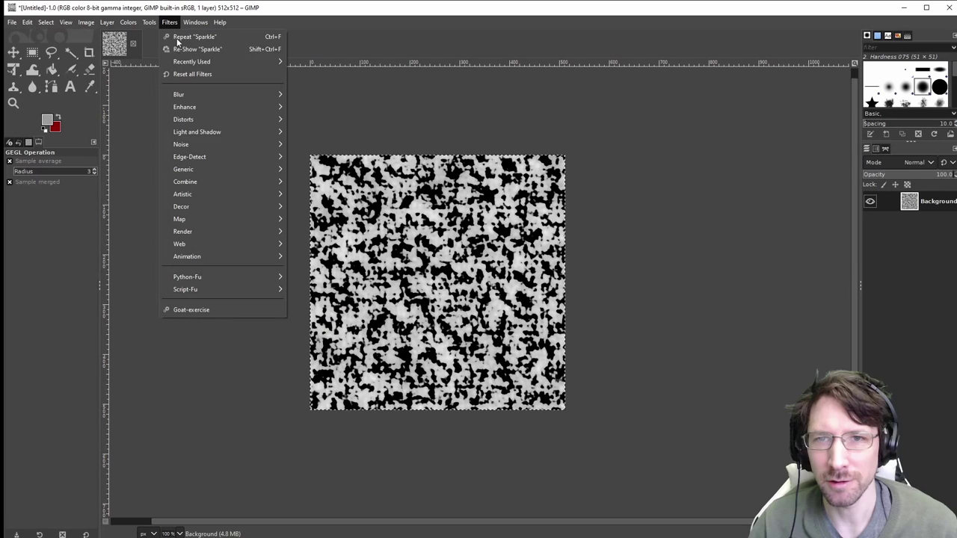
pyautogui.moveTo(229, 143)
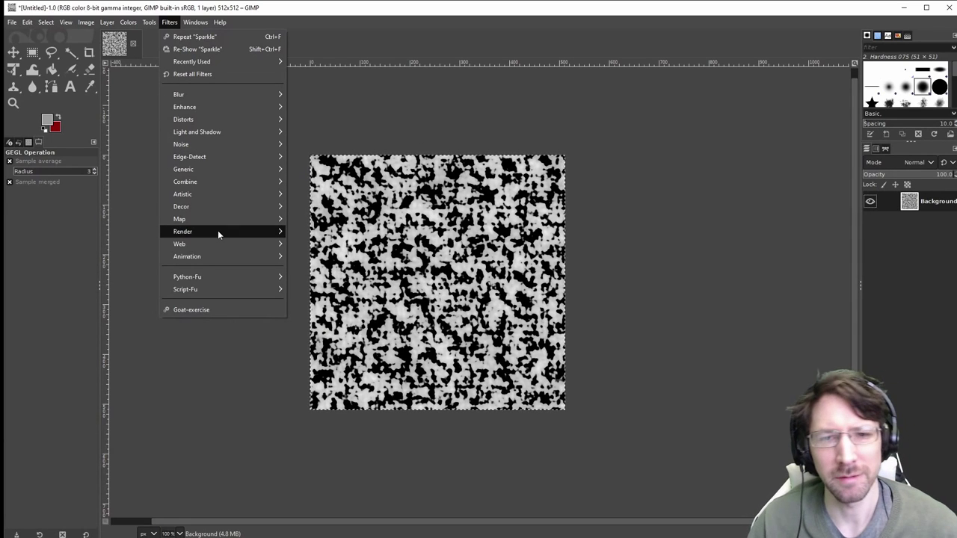
pyautogui.moveTo(259, 217)
pyautogui.click(307, 246)
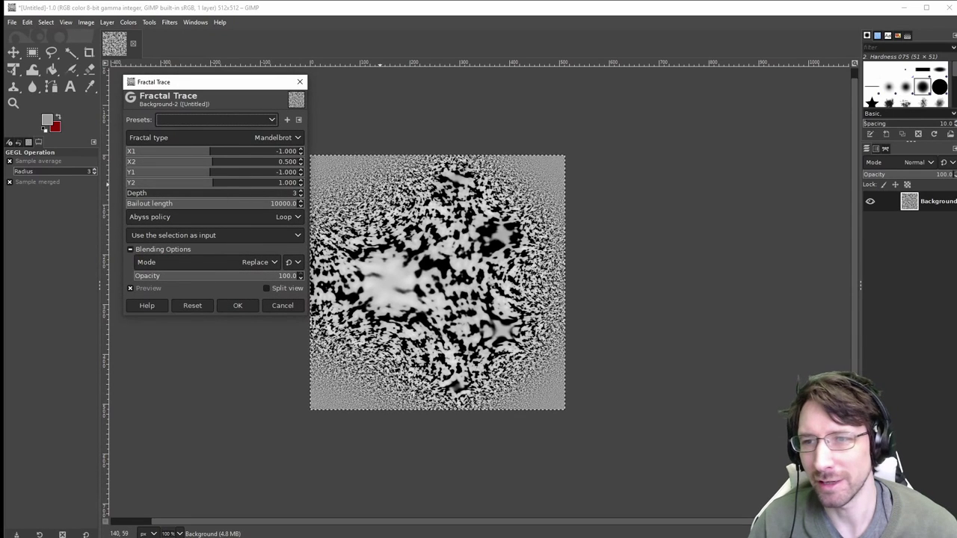
pyautogui.moveTo(179, 152); pyautogui.dragTo(156, 152)
pyautogui.click(176, 164)
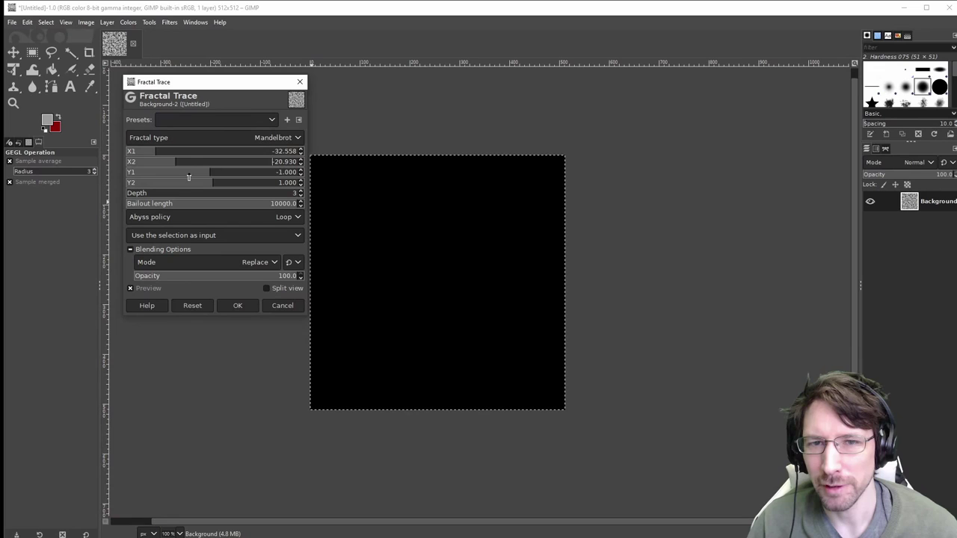
pyautogui.click(210, 152)
pyautogui.click(233, 162)
pyautogui.click(213, 173)
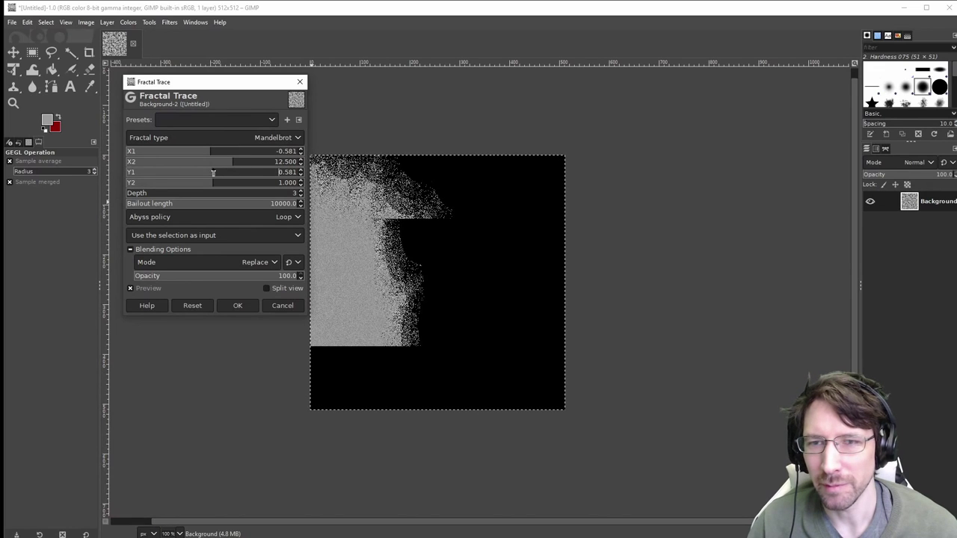
pyautogui.click(283, 305)
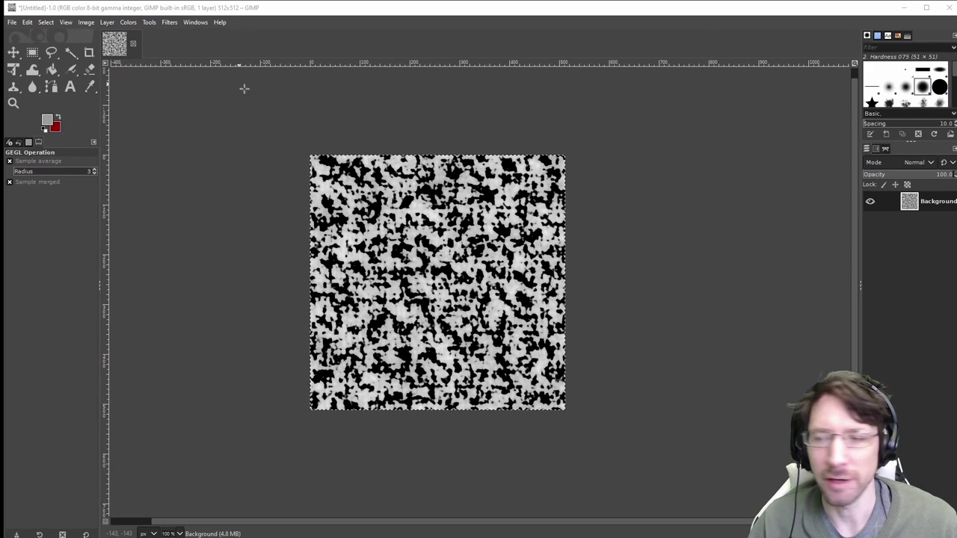
pyautogui.click(124, 23)
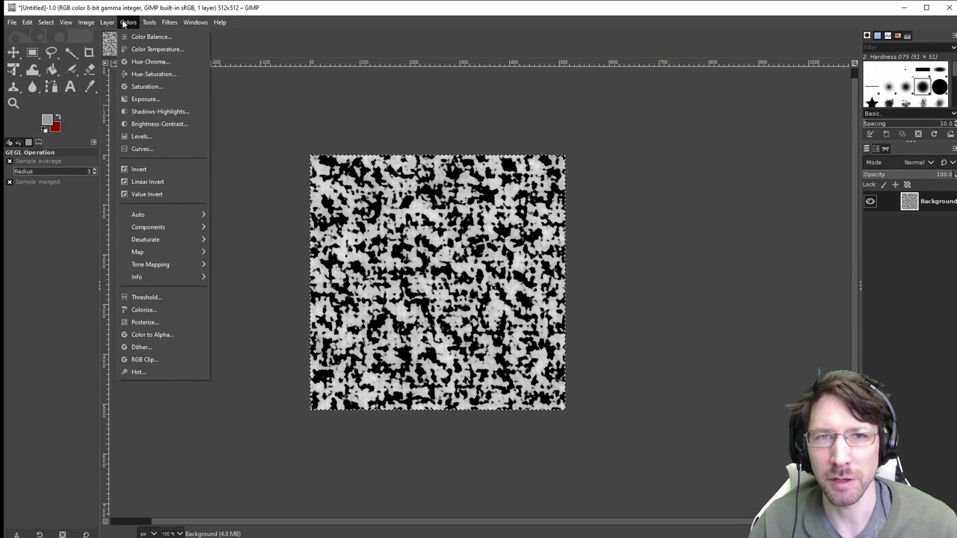
pyautogui.click(148, 86)
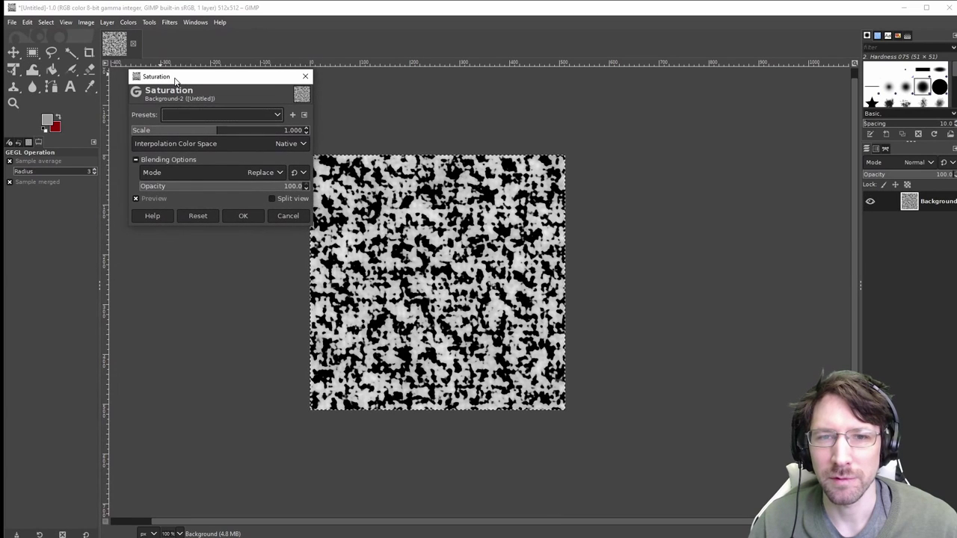
pyautogui.click(302, 217)
pyautogui.click(128, 21)
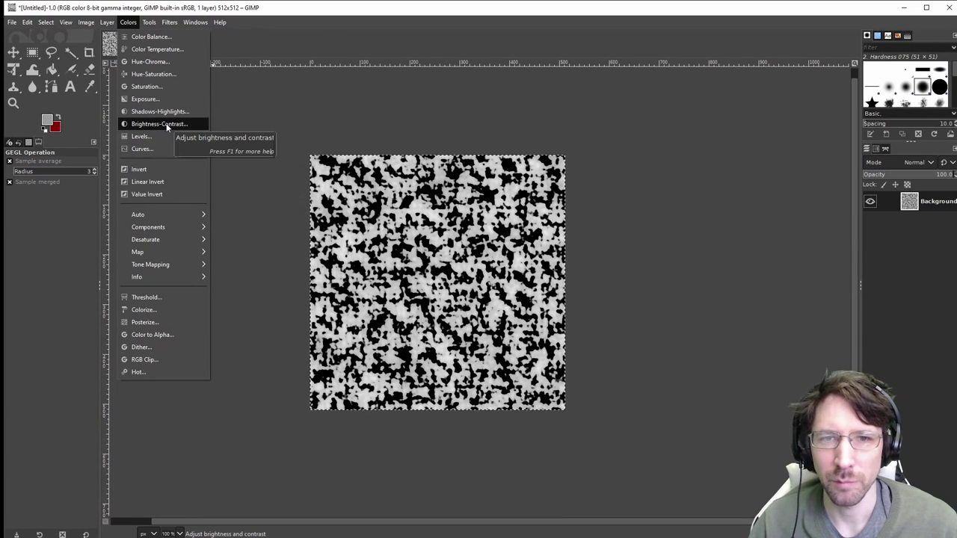
pyautogui.click(159, 124)
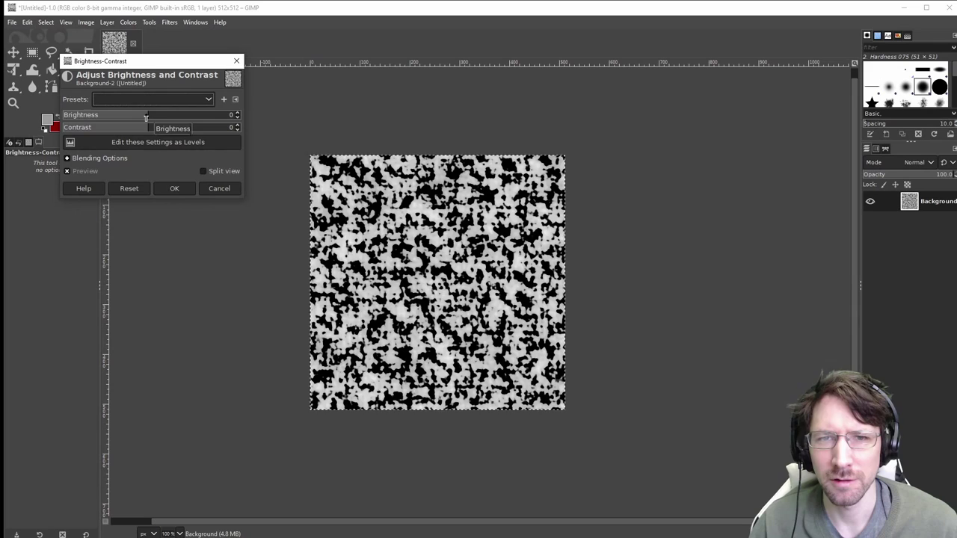
pyautogui.moveTo(145, 118)
pyautogui.mouseDown()
pyautogui.moveTo(102, 117)
pyautogui.moveTo(142, 121)
pyautogui.mouseUp()
pyautogui.press('Escape')
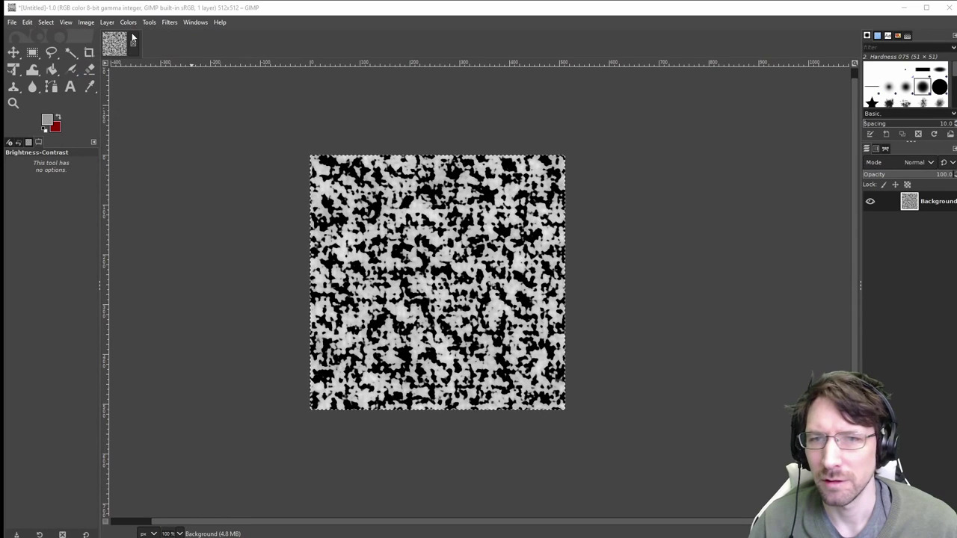
# Step: Apply a Hue-Saturation adjustment to the texture with saturation -100.0 and slightly raised lightness
pyautogui.click(130, 21)
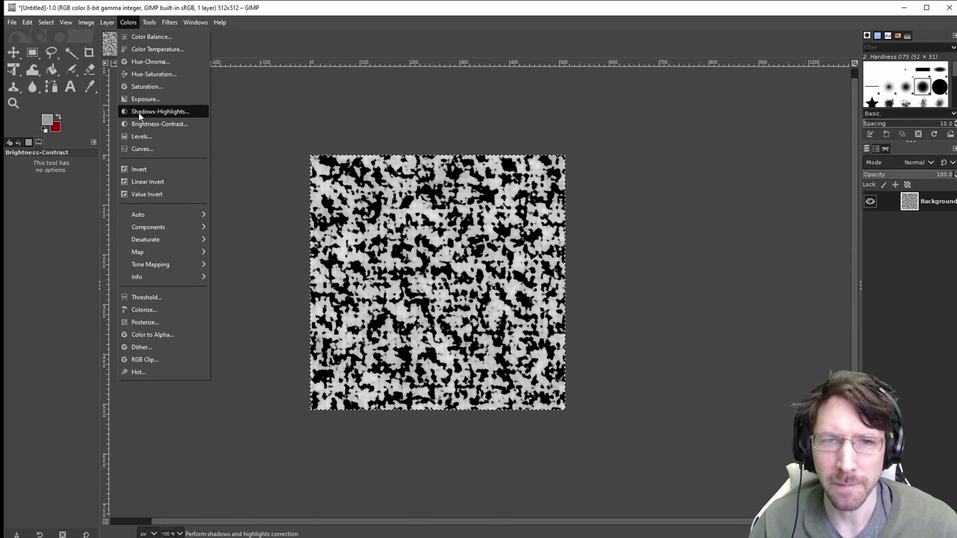
pyautogui.click(154, 73)
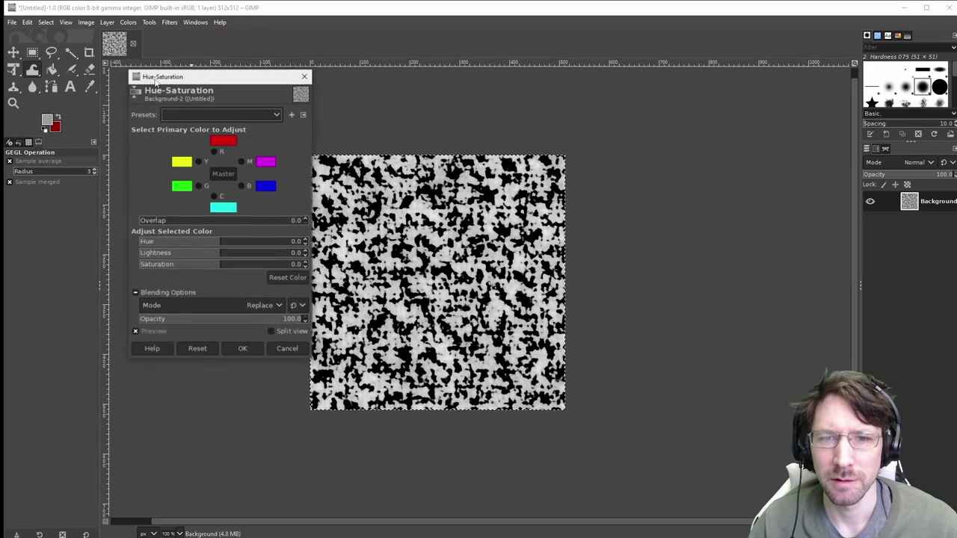
pyautogui.click(219, 266)
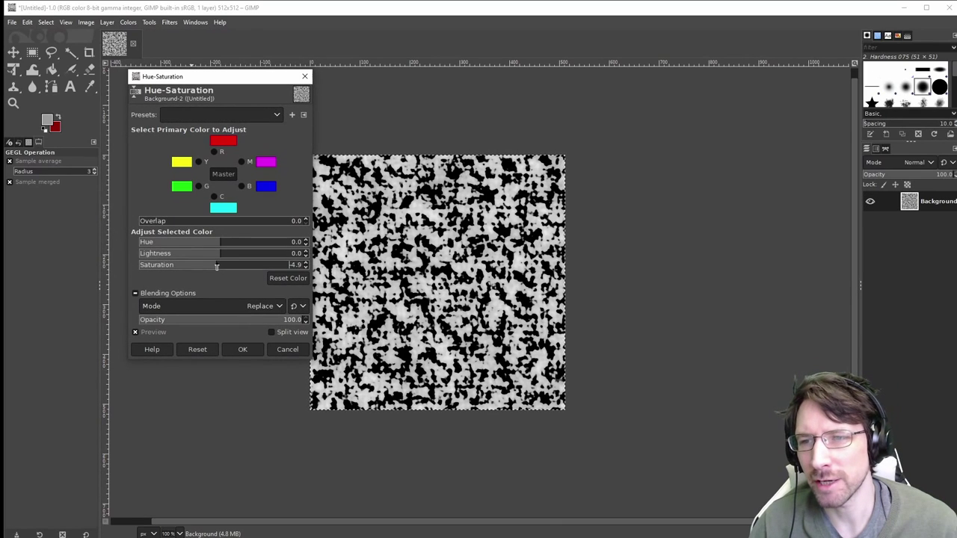
pyautogui.moveTo(217, 267); pyautogui.dragTo(58, 281)
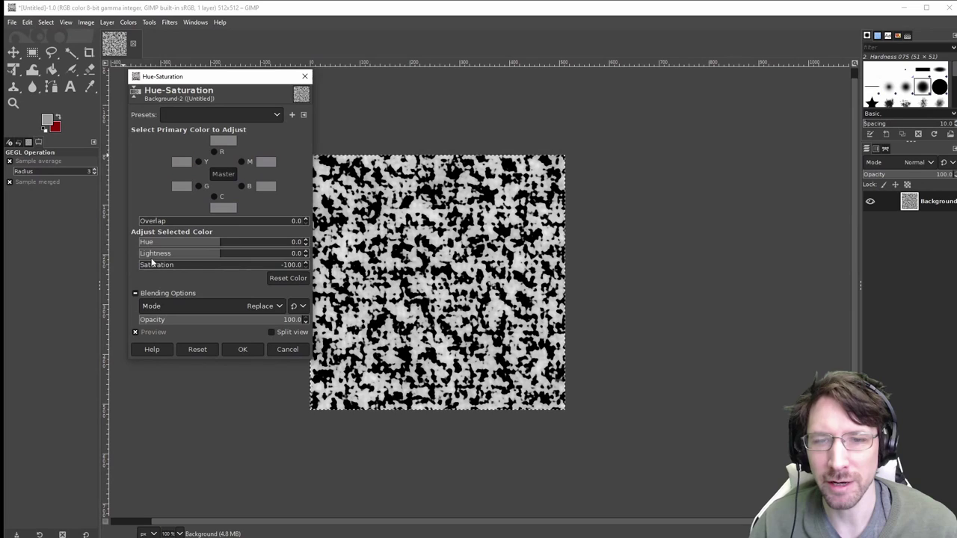
pyautogui.moveTo(154, 265); pyautogui.dragTo(109, 259)
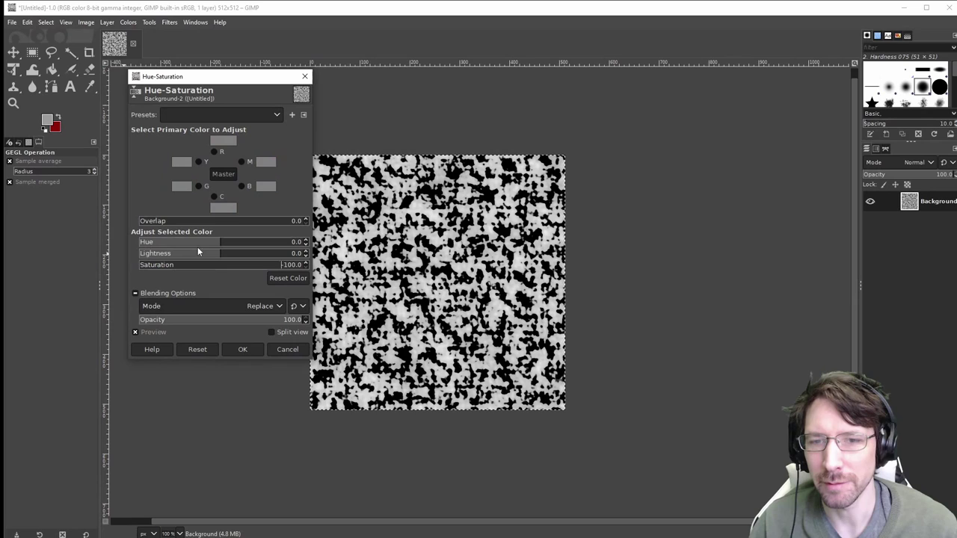
pyautogui.moveTo(223, 249)
pyautogui.mouseDown()
pyautogui.moveTo(244, 258)
pyautogui.moveTo(207, 242)
pyautogui.mouseUp()
pyautogui.click(243, 350)
# Step: Apply a Gaussian Blur of 0.88 in X and Y to the texture
pyautogui.click(170, 21)
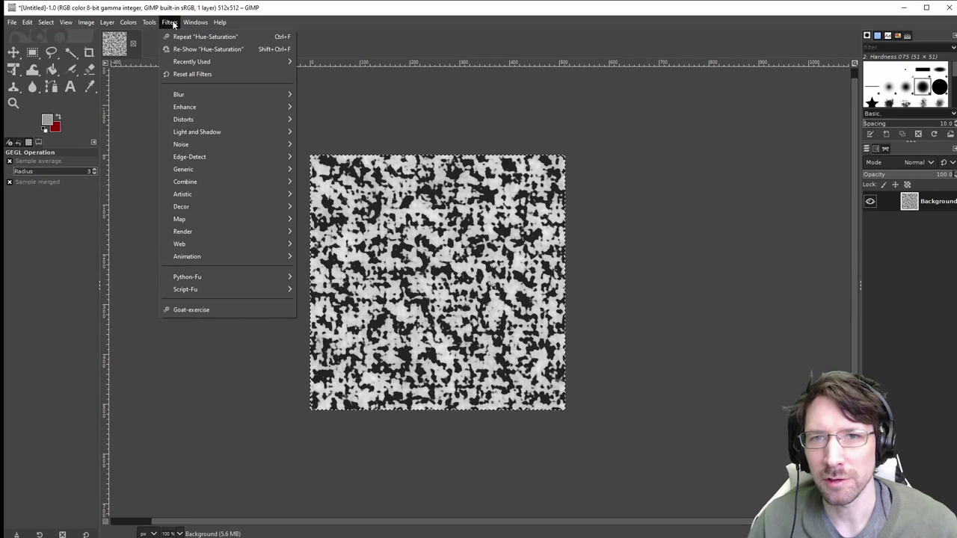
pyautogui.moveTo(146, 23)
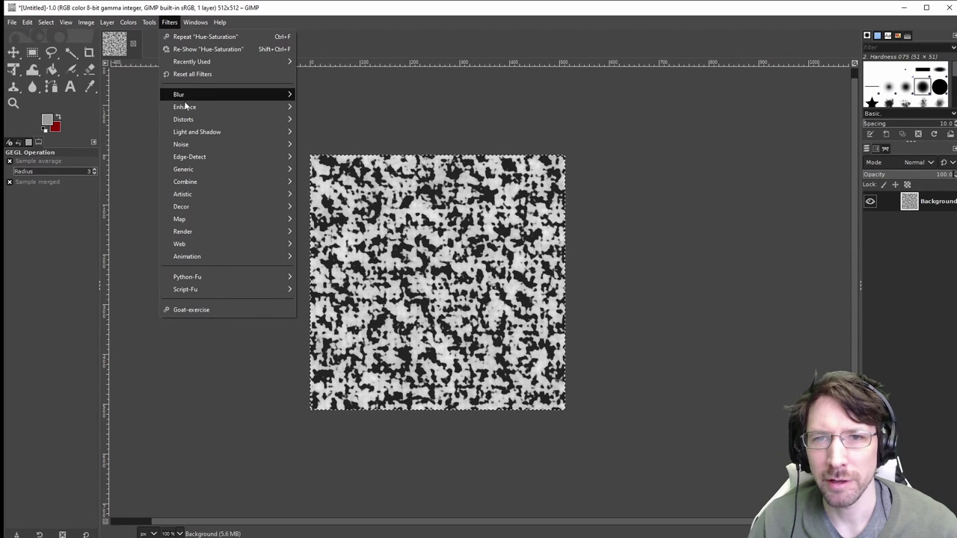
pyautogui.moveTo(179, 95)
pyautogui.click(330, 107)
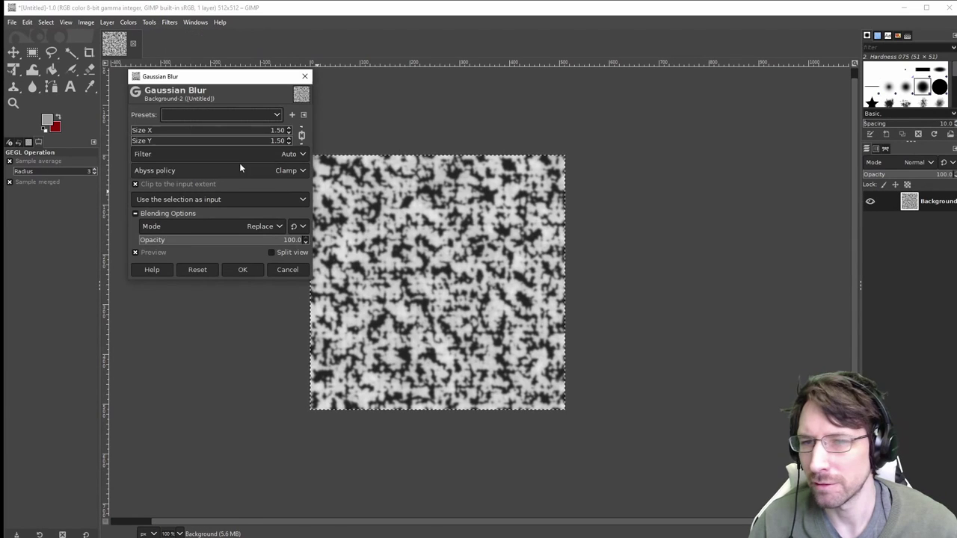
pyautogui.moveTo(152, 131); pyautogui.dragTo(134, 147)
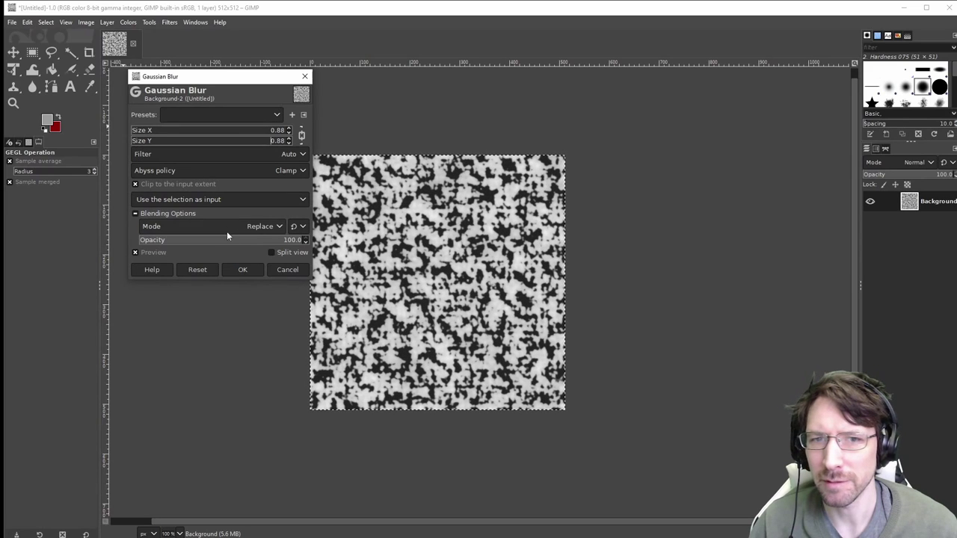
pyautogui.click(247, 271)
pyautogui.click(135, 23)
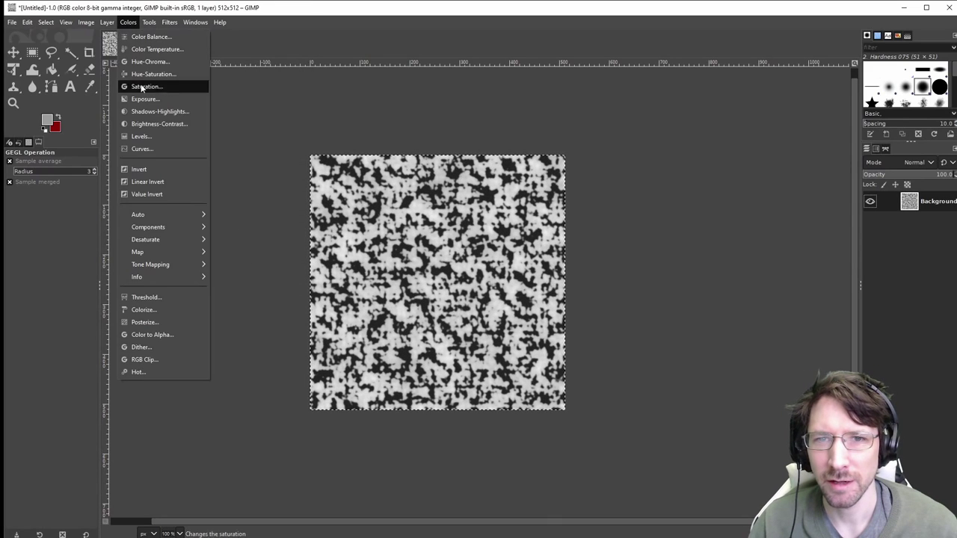
pyautogui.click(160, 111)
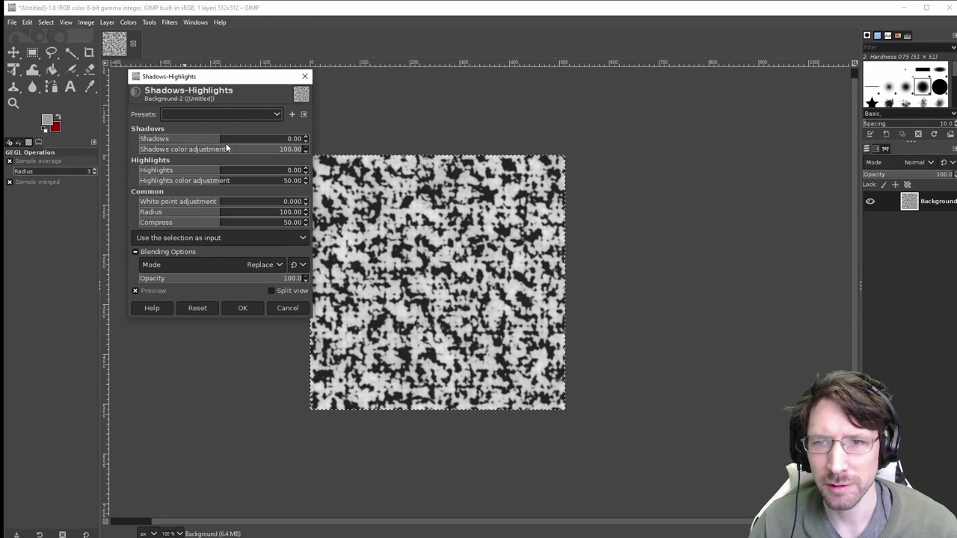
pyautogui.press('Escape')
# Step: Adjust the texture's exposure with black level 0.064 and exposure -0.291
pyautogui.click(128, 22)
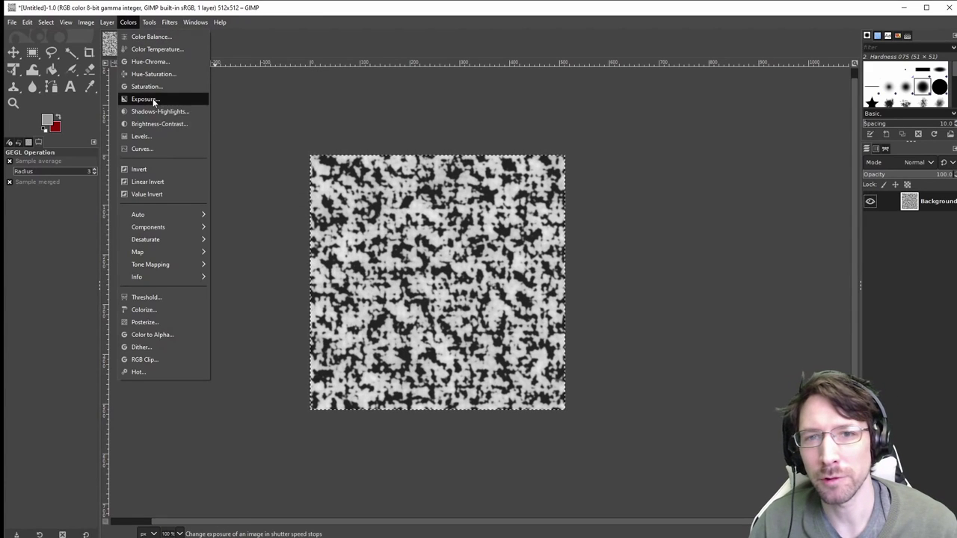
pyautogui.click(153, 100)
pyautogui.click(234, 131)
pyautogui.moveTo(235, 130); pyautogui.dragTo(263, 131)
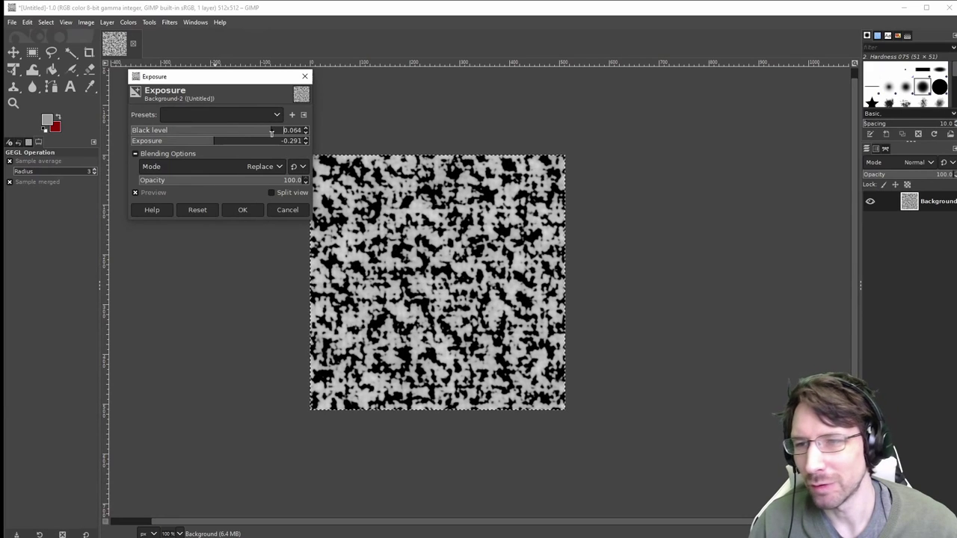
pyautogui.click(251, 211)
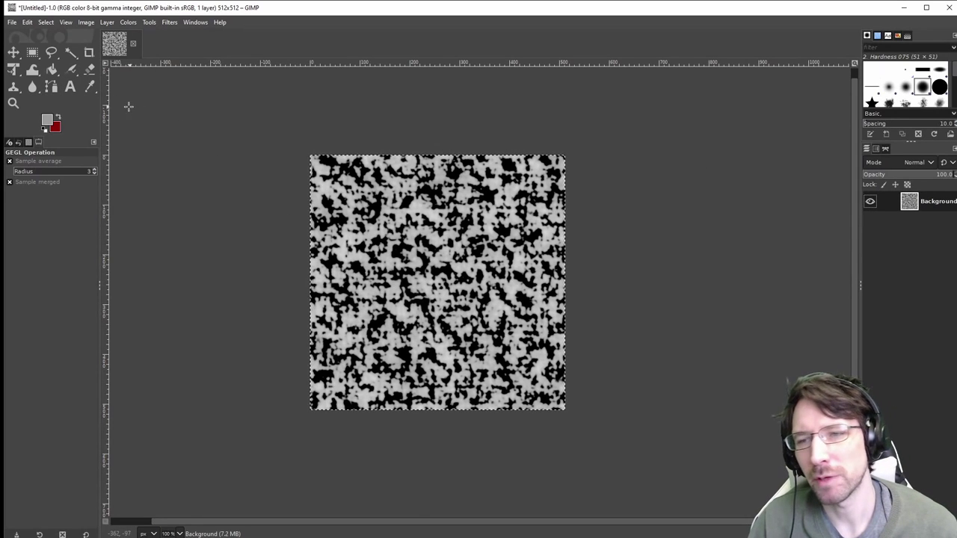
# Step: Set up the Airbrush for painting with a black foreground colour and brush hardness 76.0
pyautogui.click(70, 69)
pyautogui.click(49, 124)
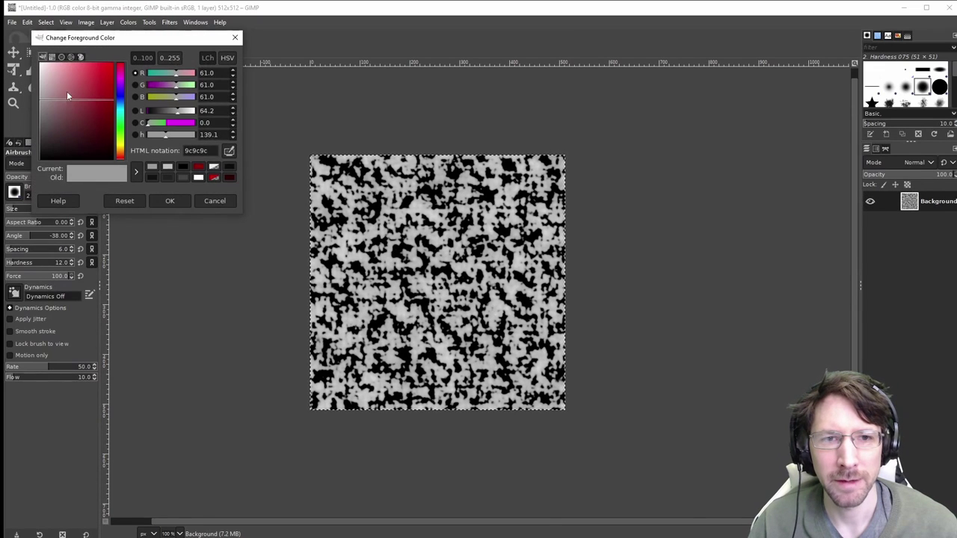
pyautogui.moveTo(64, 93); pyautogui.dragTo(119, 205)
pyautogui.click(166, 201)
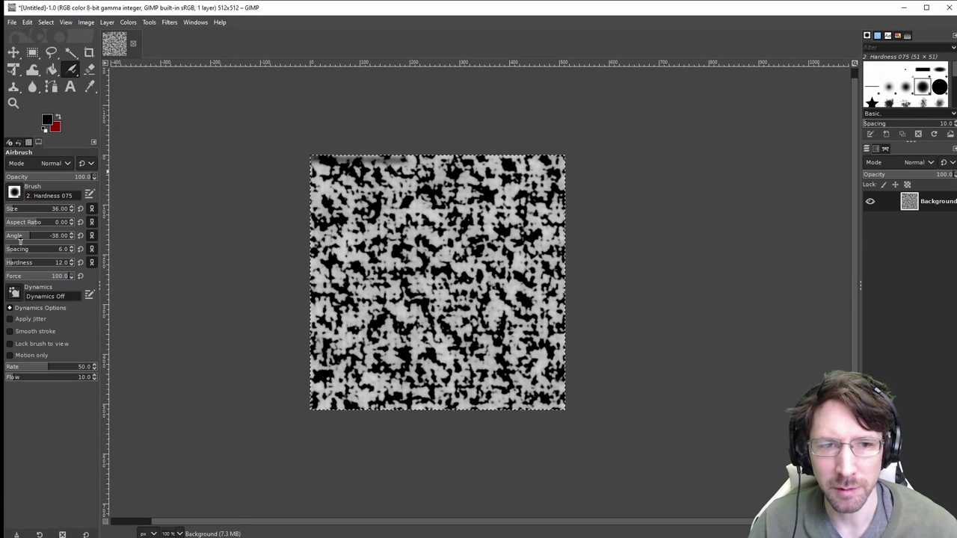
pyautogui.moveTo(31, 265); pyautogui.dragTo(27, 265)
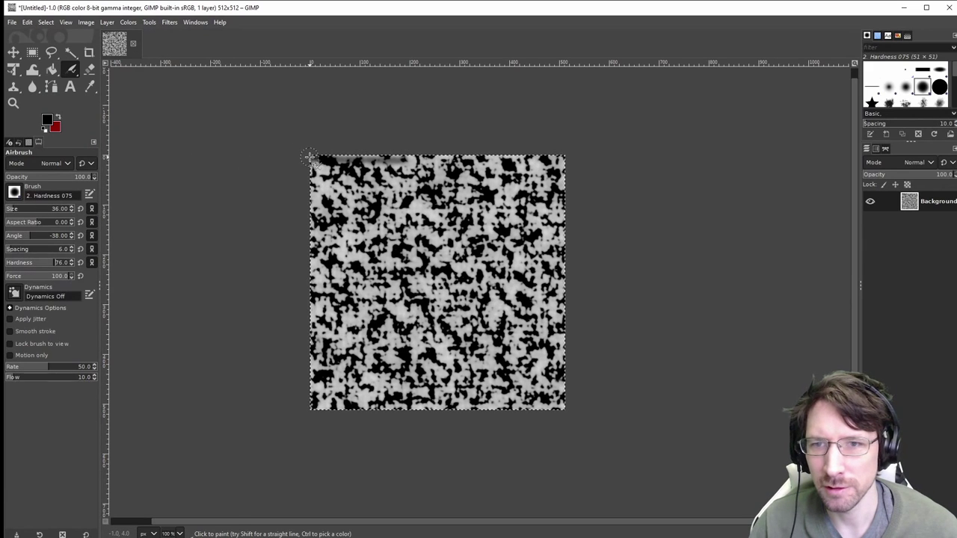
# Step: Airbrush straight black lines along the texture's top, right and bottom edges
pyautogui.keyDown('shift'); pyautogui.click(570, 158); pyautogui.keyUp('shift')
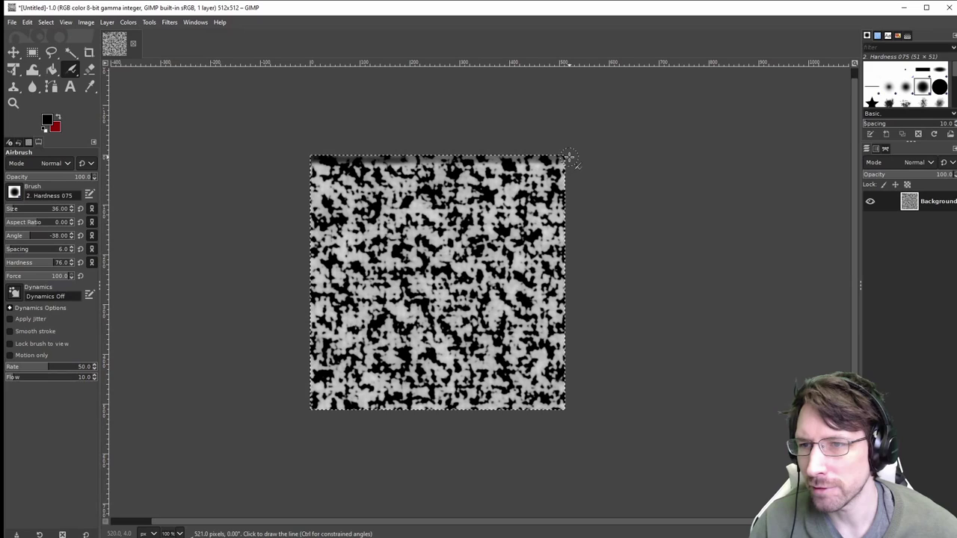
pyautogui.keyDown('shift'); pyautogui.click(569, 410); pyautogui.keyUp('shift')
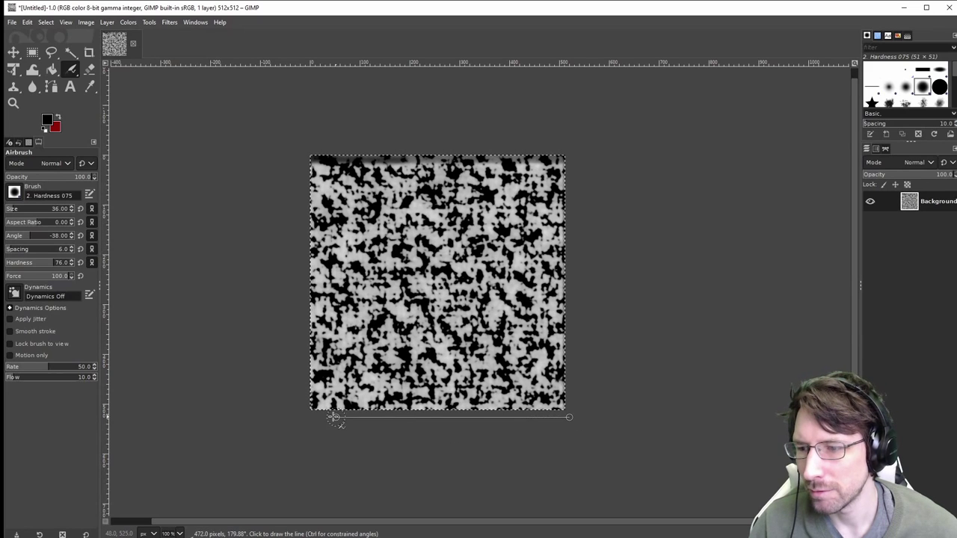
pyautogui.keyDown('shift'); pyautogui.click(298, 409); pyautogui.keyUp('shift')
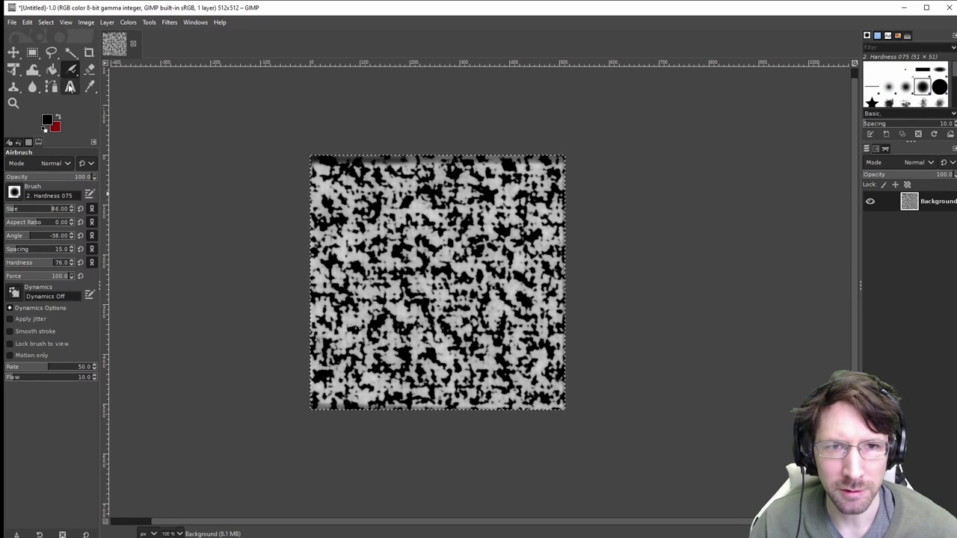
# Step: Paint a black border along all four edges of the texture with the Paintbrush at size 46
pyautogui.click(72, 70)
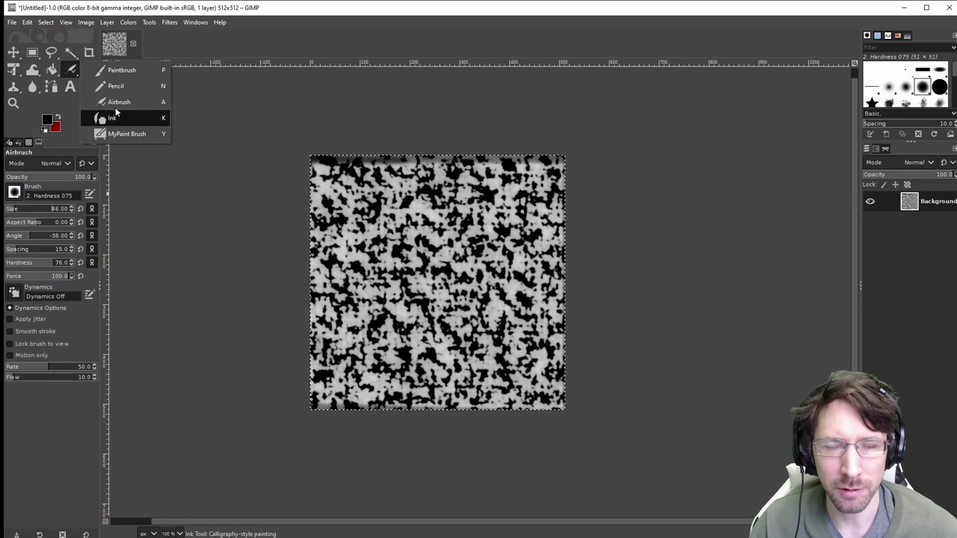
pyautogui.click(121, 70)
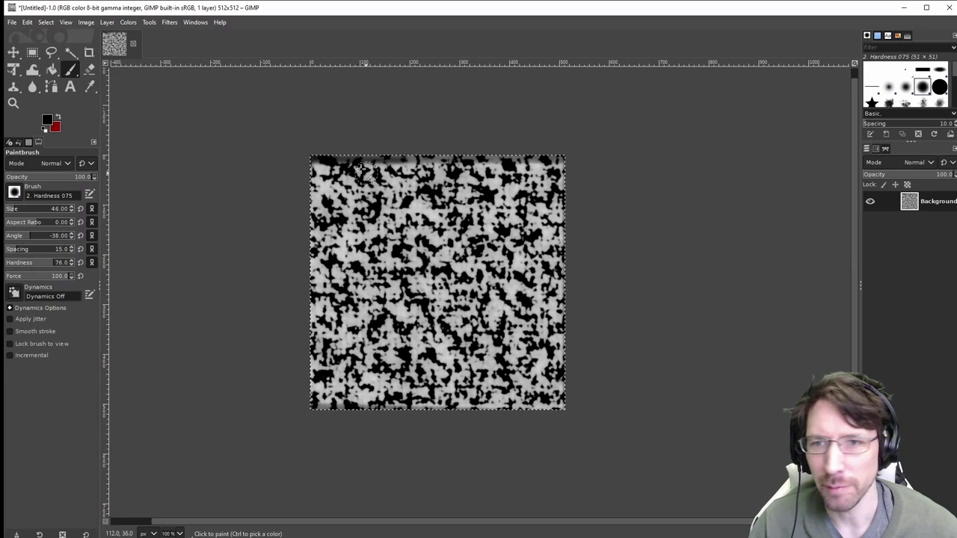
pyautogui.keyDown('shift'); pyautogui.click(581, 154); pyautogui.keyUp('shift')
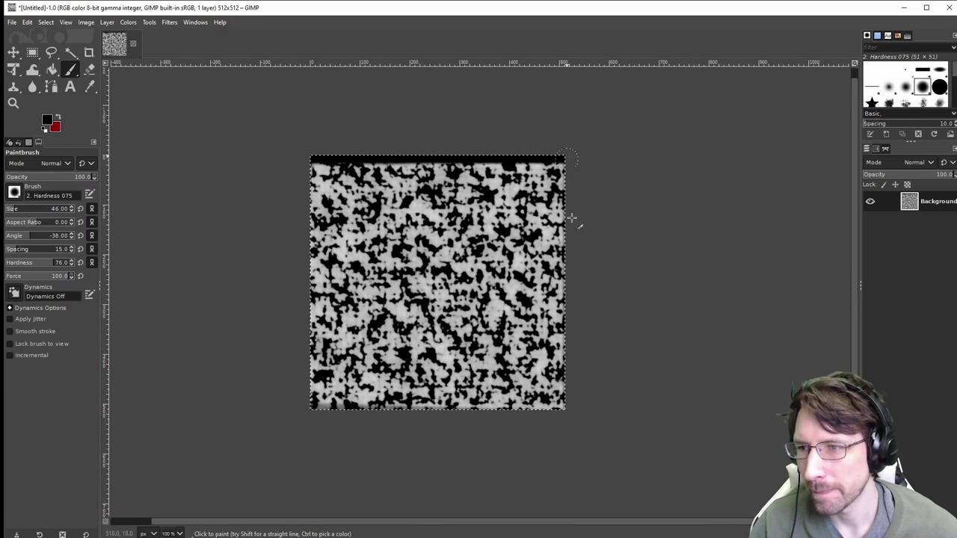
pyautogui.keyDown('shift'); pyautogui.click(566, 414); pyautogui.keyUp('shift')
pyautogui.keyDown('shift'); pyautogui.click(268, 410); pyautogui.keyUp('shift')
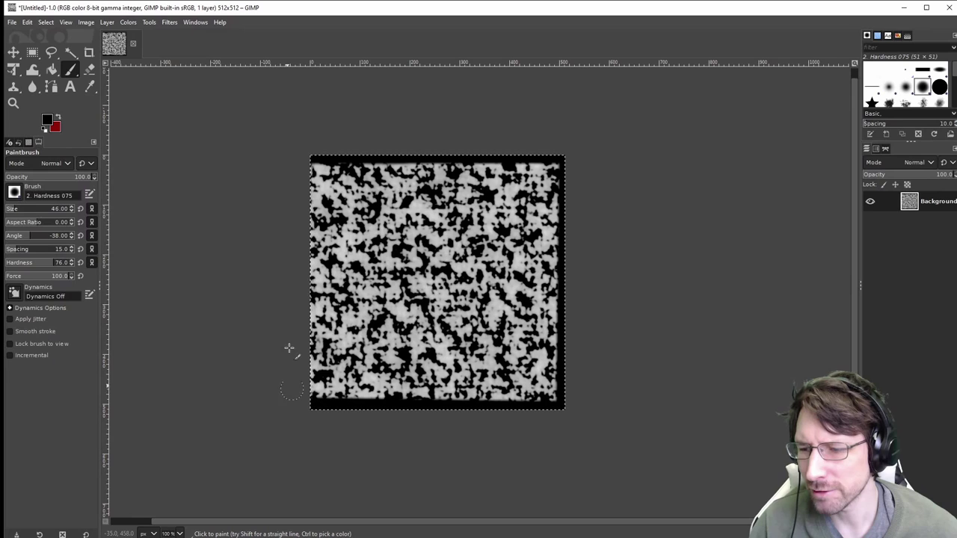
pyautogui.click(308, 157)
pyautogui.keyDown('shift'); pyautogui.click(309, 407); pyautogui.keyUp('shift')
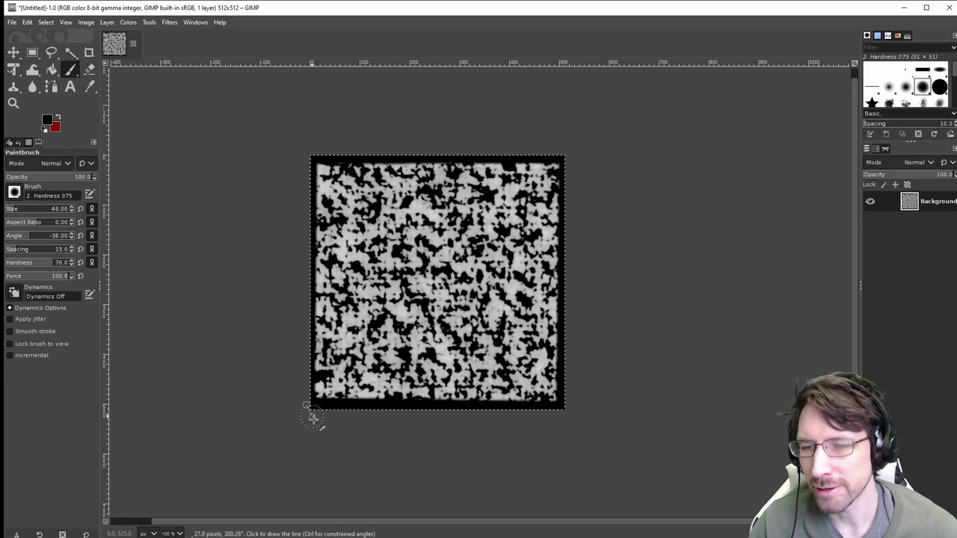
pyautogui.keyDown('shift'); pyautogui.click(311, 147); pyautogui.keyUp('shift')
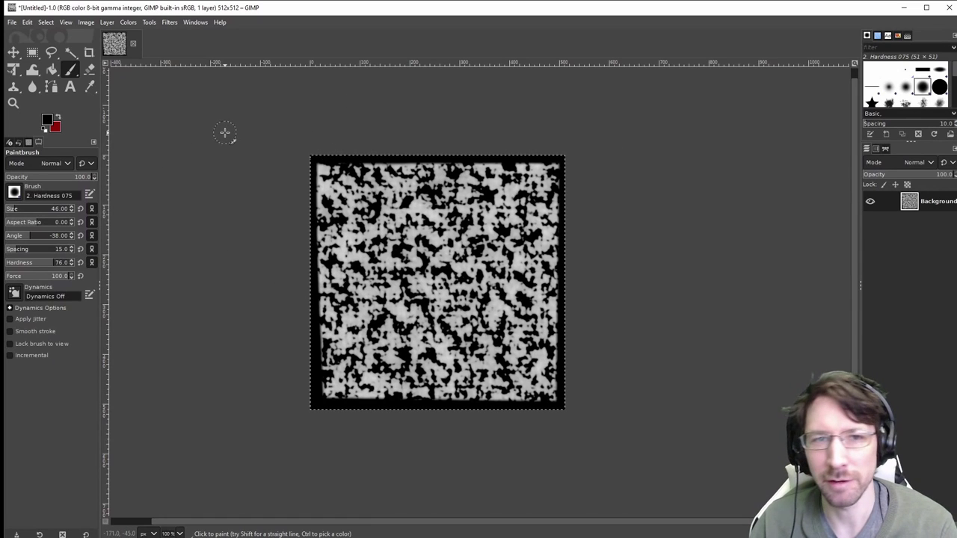
# Step: Paint the four inner corners of the border black so the frame's corners are rounded off
pyautogui.moveTo(308, 158)
pyautogui.mouseDown()
pyautogui.moveTo(319, 169)
pyautogui.moveTo(312, 195)
pyautogui.mouseUp()
pyautogui.moveTo(562, 160); pyautogui.dragTo(594, 227)
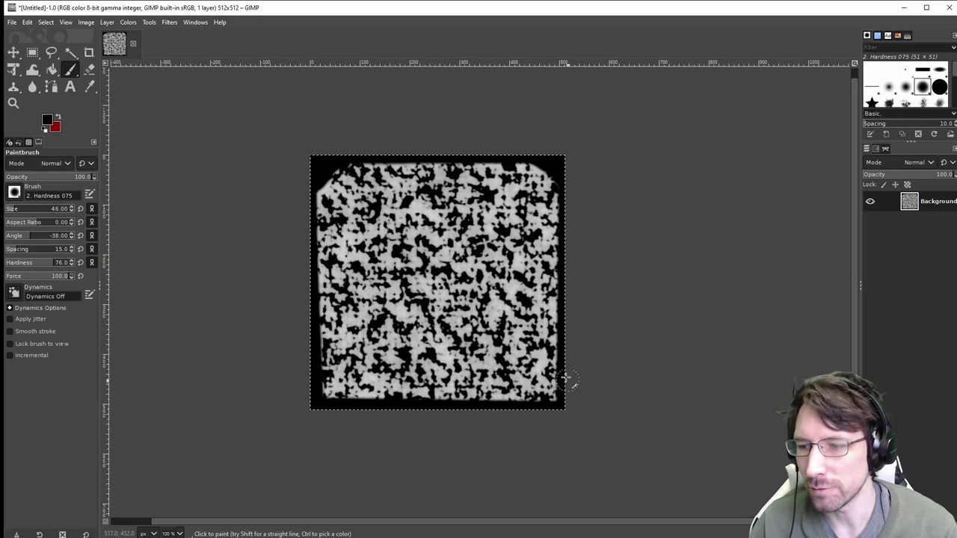
pyautogui.moveTo(568, 381); pyautogui.dragTo(566, 374)
pyautogui.moveTo(299, 386); pyautogui.dragTo(335, 427)
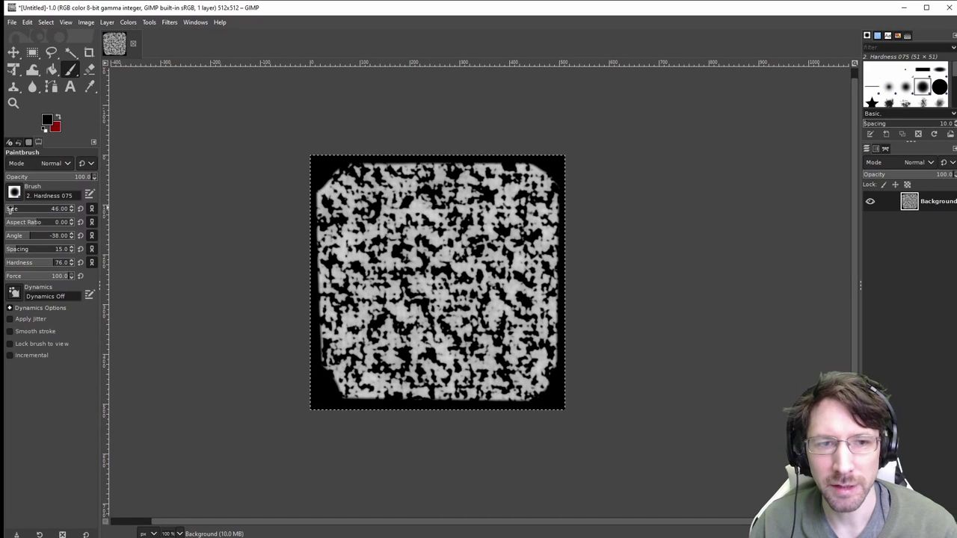
# Step: With brush size 16, paint a winding black crack from top edge to bottom edge and a branch joining it from the right edge
pyautogui.click(12, 209)
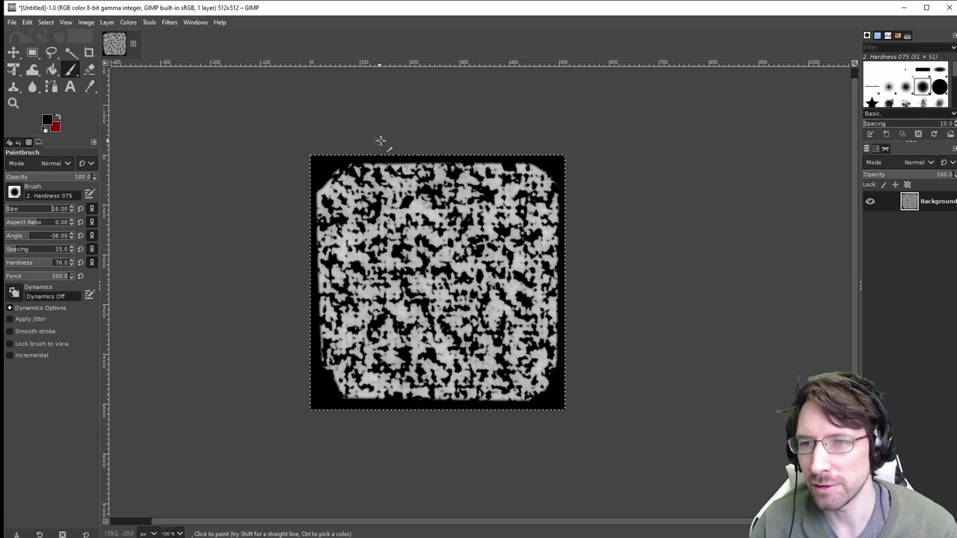
pyautogui.moveTo(381, 158)
pyautogui.mouseDown()
pyautogui.moveTo(389, 215)
pyautogui.moveTo(466, 346)
pyautogui.moveTo(452, 400)
pyautogui.mouseUp()
pyautogui.moveTo(561, 219); pyautogui.dragTo(469, 277)
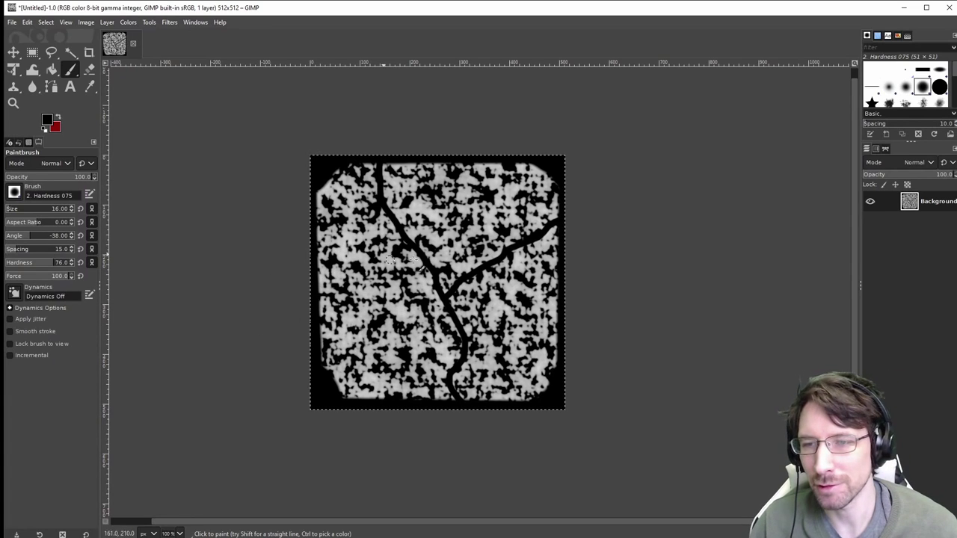
pyautogui.click(150, 23)
pyautogui.moveTo(128, 21)
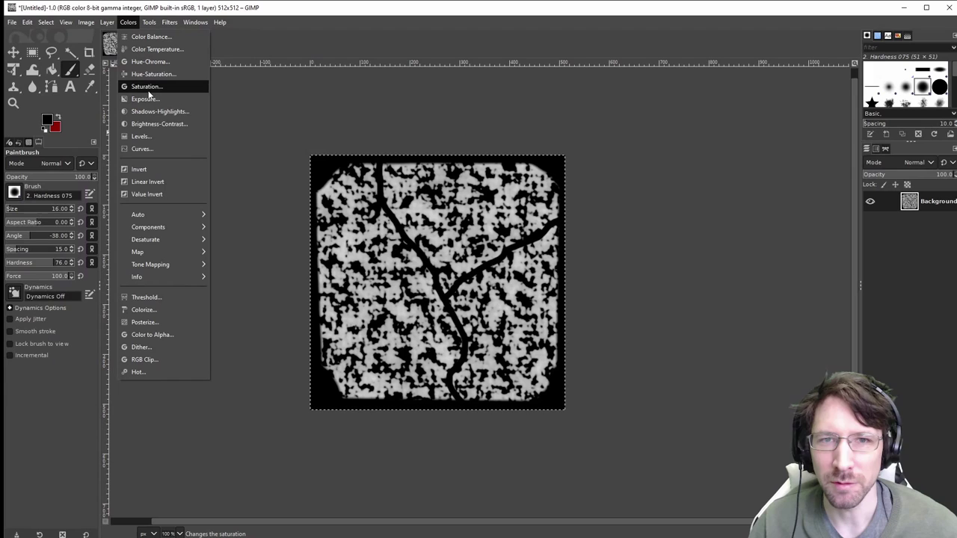
pyautogui.press('Escape')
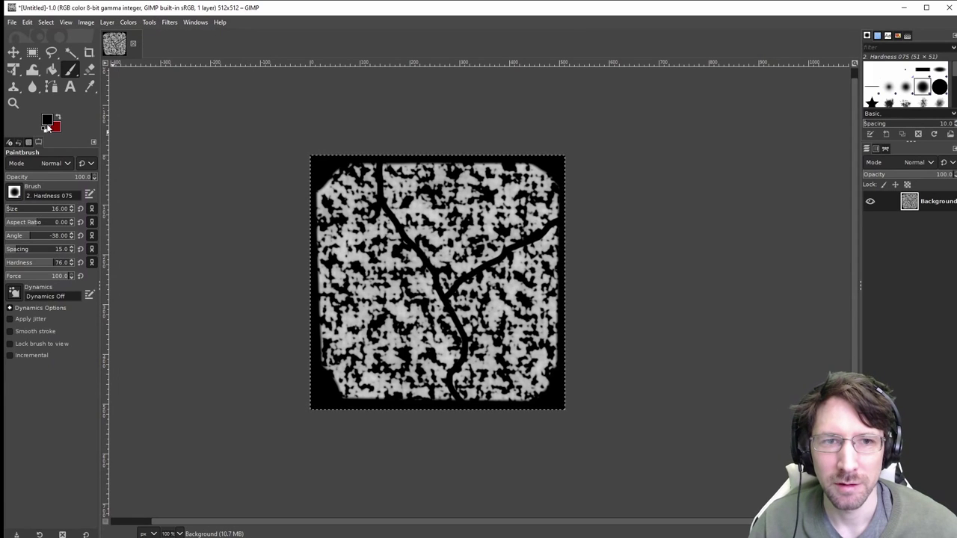
pyautogui.click(57, 117)
pyautogui.click(56, 118)
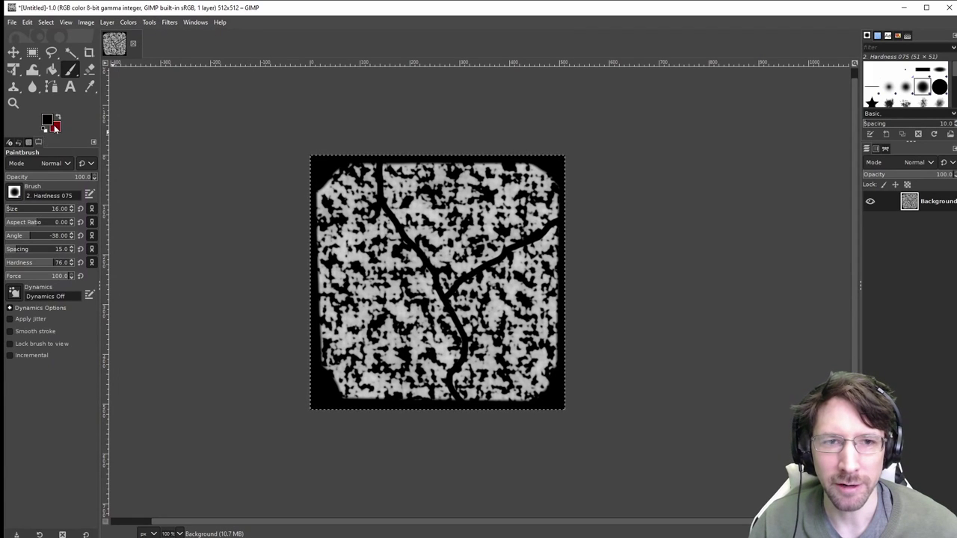
# Step: Set the foreground colour to light grey e2e2e2
pyautogui.click(47, 120)
pyautogui.moveTo(75, 97); pyautogui.dragTo(39, 74)
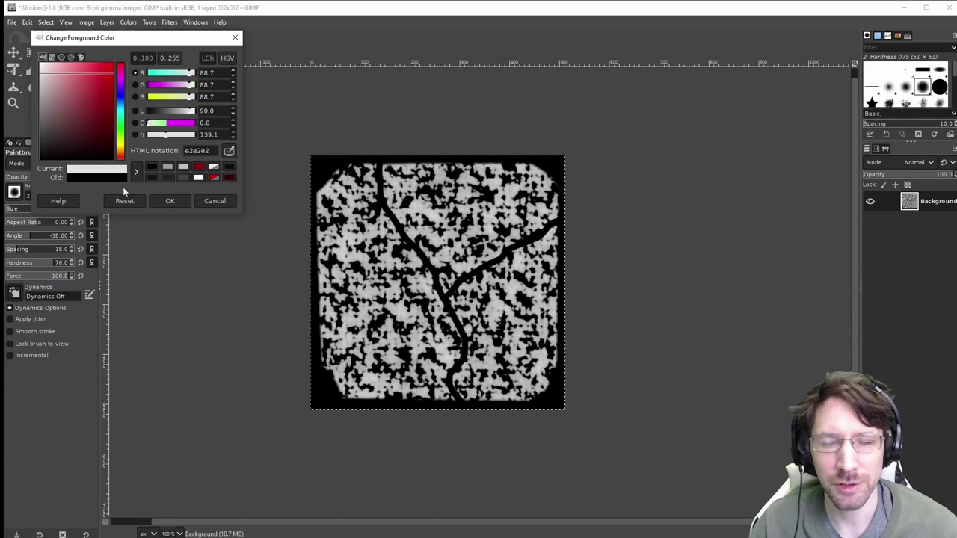
pyautogui.click(170, 200)
# Step: Airbrush light grey patches over the three areas between the black cracks with brush size 50
pyautogui.click(14, 193)
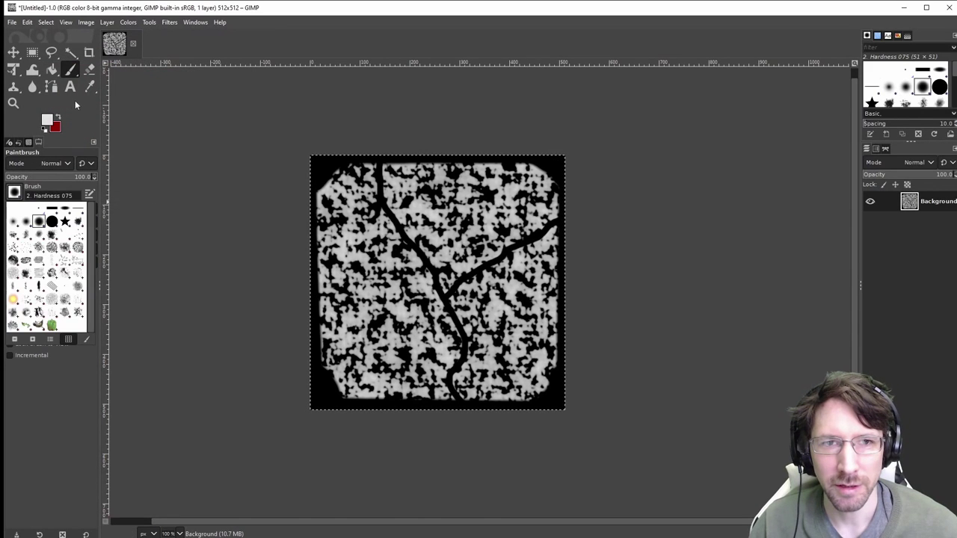
pyautogui.click(71, 73)
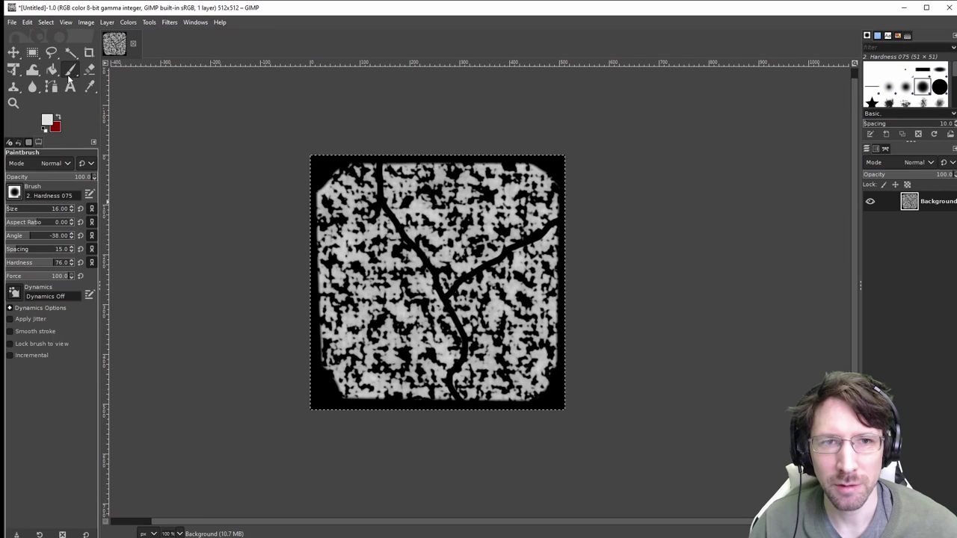
pyautogui.moveTo(70, 68)
pyautogui.mouseDown()
pyautogui.moveTo(112, 86)
pyautogui.moveTo(117, 100)
pyautogui.mouseUp()
pyautogui.click(19, 209)
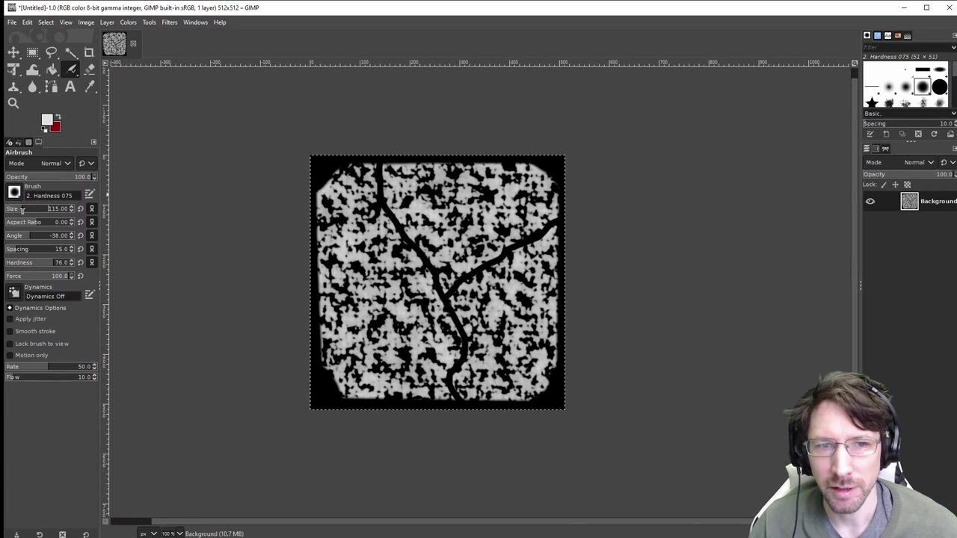
pyautogui.moveTo(17, 211); pyautogui.dragTo(13, 210)
pyautogui.moveTo(348, 200)
pyautogui.mouseDown()
pyautogui.moveTo(362, 266)
pyautogui.moveTo(429, 372)
pyautogui.moveTo(387, 368)
pyautogui.moveTo(362, 344)
pyautogui.moveTo(362, 324)
pyautogui.moveTo(348, 313)
pyautogui.moveTo(353, 267)
pyautogui.moveTo(340, 256)
pyautogui.moveTo(344, 326)
pyautogui.moveTo(366, 366)
pyautogui.mouseUp()
pyautogui.moveTo(419, 224)
pyautogui.mouseDown()
pyautogui.moveTo(505, 189)
pyautogui.moveTo(437, 187)
pyautogui.moveTo(531, 203)
pyautogui.moveTo(453, 245)
pyautogui.moveTo(516, 301)
pyautogui.moveTo(503, 362)
pyautogui.moveTo(552, 333)
pyautogui.moveTo(533, 266)
pyautogui.moveTo(508, 278)
pyautogui.moveTo(510, 303)
pyautogui.moveTo(522, 321)
pyautogui.moveTo(533, 319)
pyautogui.moveTo(512, 359)
pyautogui.moveTo(538, 325)
pyautogui.moveTo(486, 301)
pyautogui.moveTo(477, 379)
pyautogui.moveTo(432, 342)
pyautogui.moveTo(422, 311)
pyautogui.moveTo(390, 293)
pyautogui.moveTo(375, 357)
pyautogui.moveTo(412, 312)
pyautogui.moveTo(372, 237)
pyautogui.moveTo(320, 241)
pyautogui.moveTo(297, 275)
pyautogui.mouseUp()
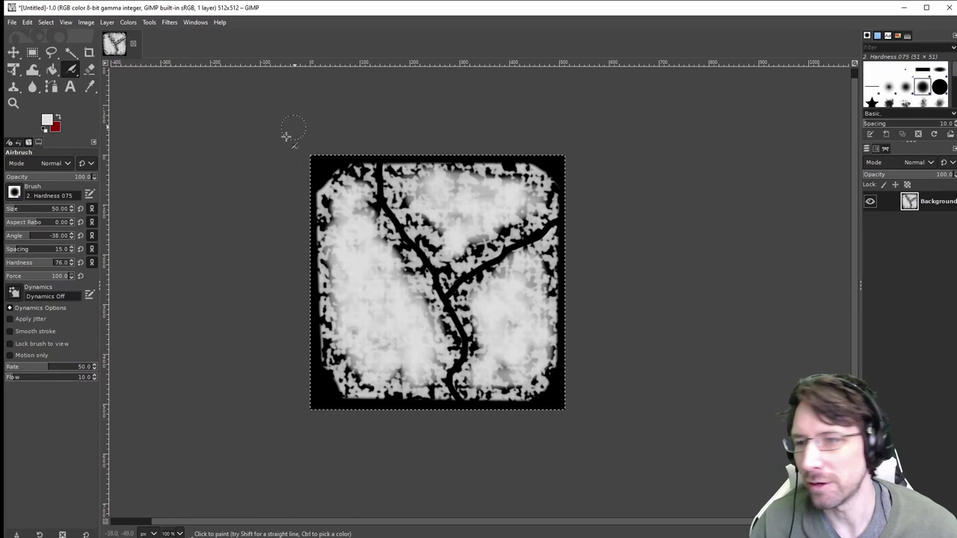
# Step: Adjust the texture's exposure to brighten its light areas
pyautogui.click(167, 23)
pyautogui.moveTo(127, 22)
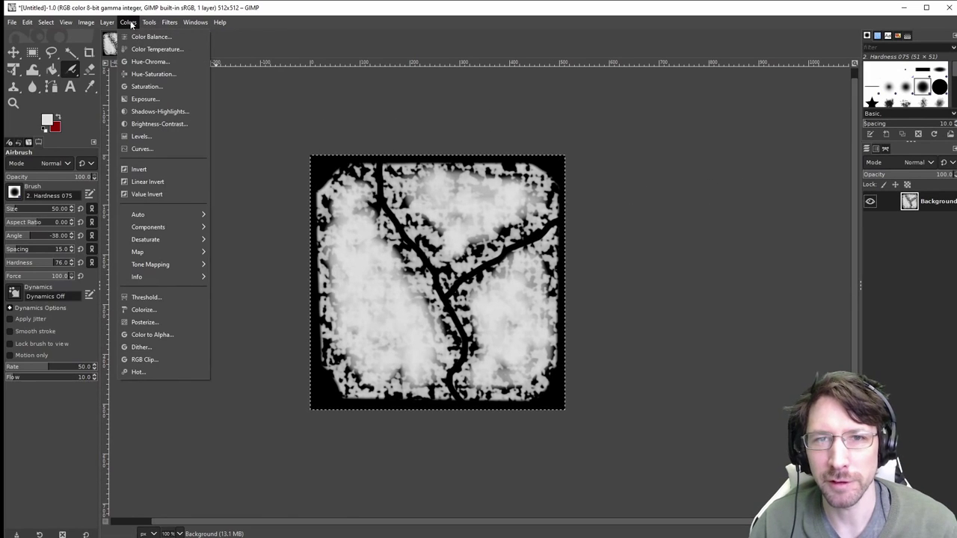
pyautogui.click(157, 97)
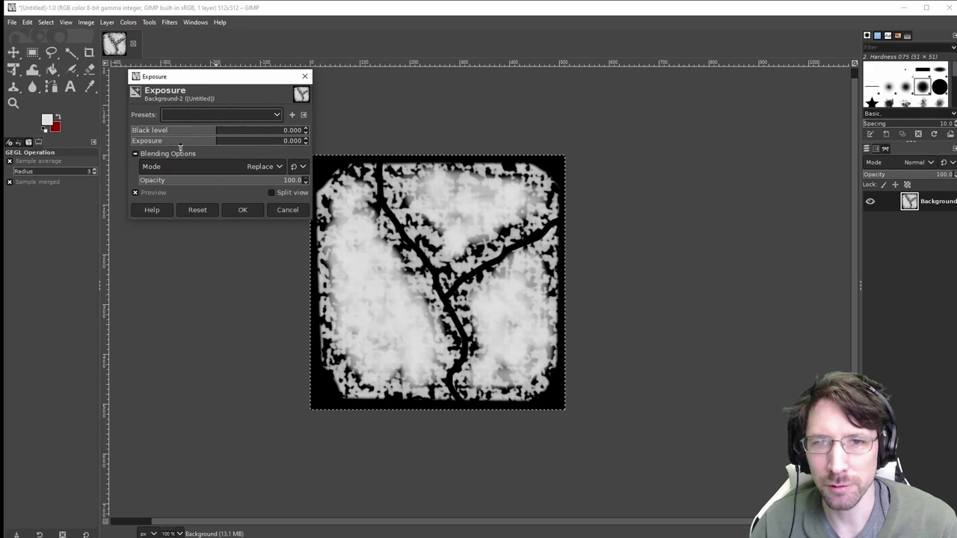
pyautogui.moveTo(180, 148); pyautogui.dragTo(208, 142)
pyautogui.click(242, 210)
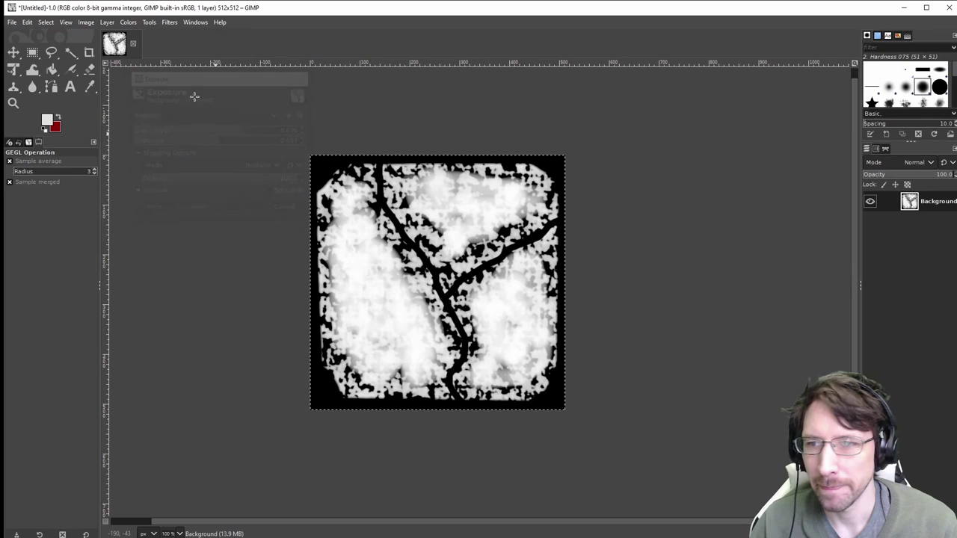
# Step: Apply a Hue-Saturation adjustment with saturation -100.0 to the painted texture
pyautogui.click(169, 22)
pyautogui.moveTo(128, 22)
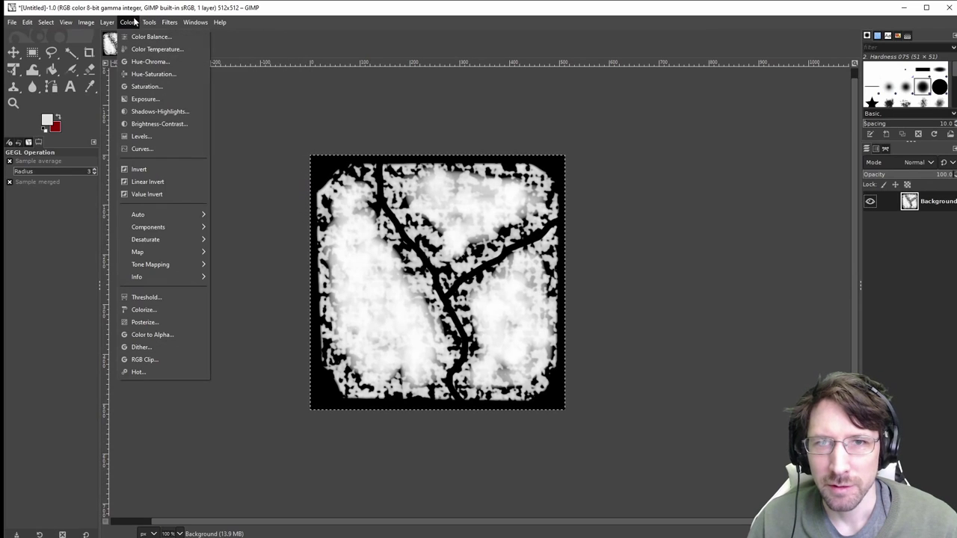
pyautogui.click(152, 74)
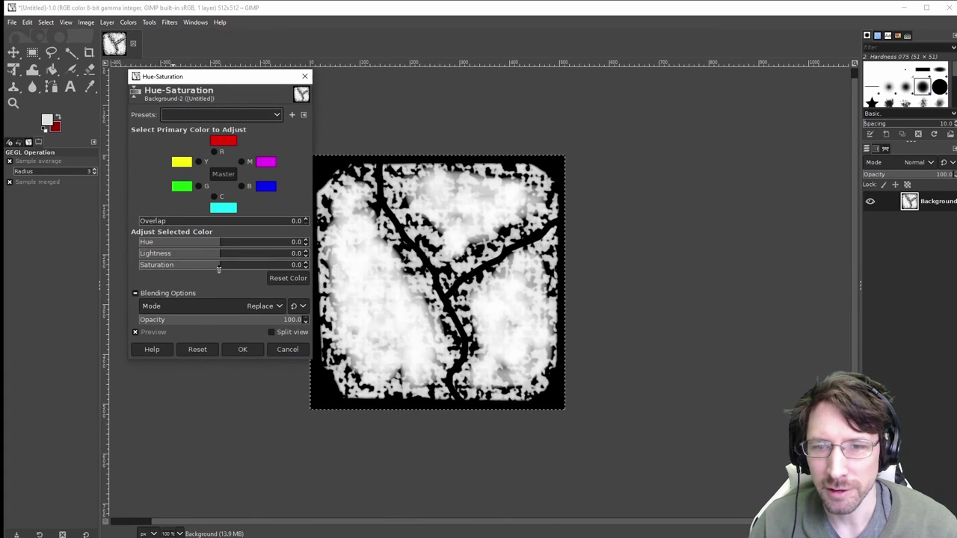
pyautogui.moveTo(218, 269); pyautogui.dragTo(44, 243)
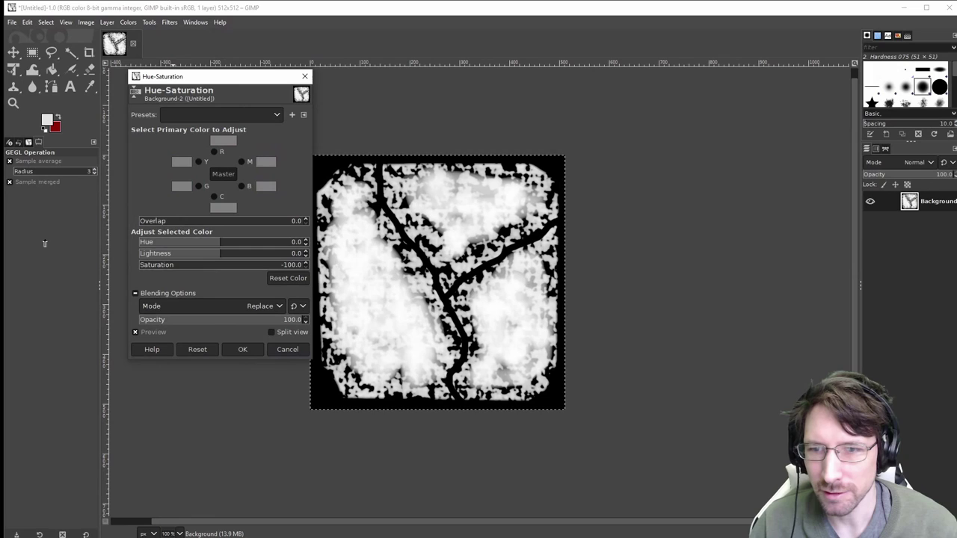
pyautogui.moveTo(200, 266); pyautogui.dragTo(52, 263)
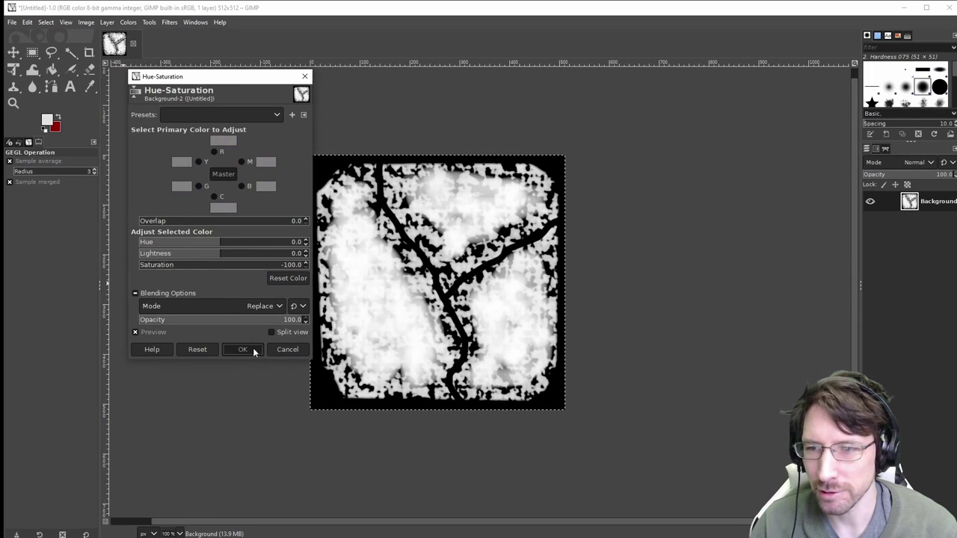
pyautogui.click(253, 349)
# Step: Examine the cracked texture from a distance and close up
pyautogui.click(171, 23)
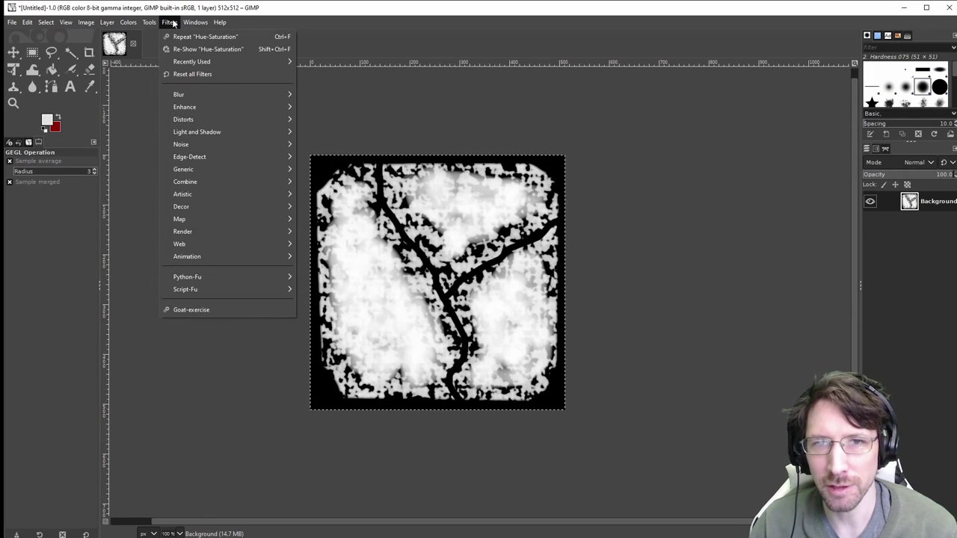
pyautogui.click(172, 24)
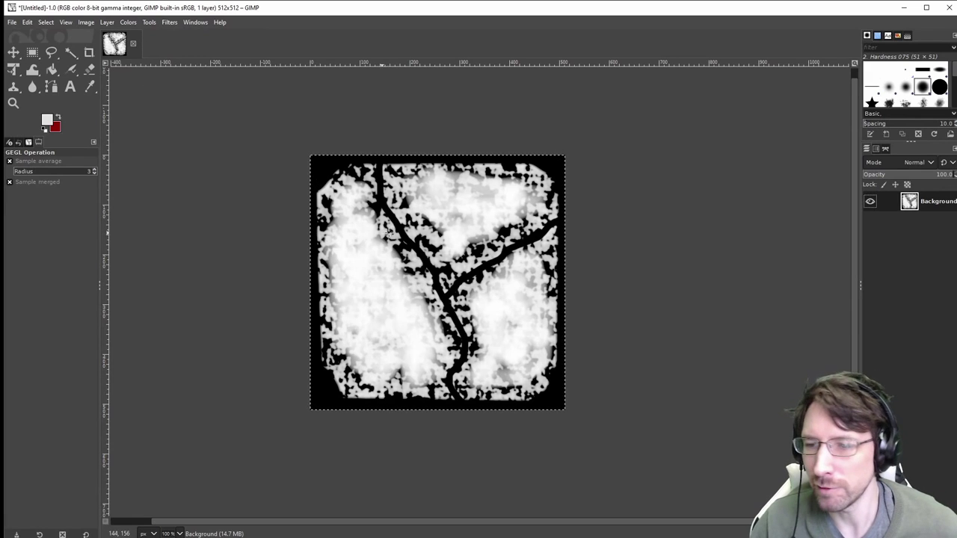
pyautogui.keyDown('ctrl'); pyautogui.scroll(-5, 386, 232); pyautogui.keyUp('ctrl')
pyautogui.keyDown('ctrl'); pyautogui.scroll(2, 354, 214); pyautogui.keyUp('ctrl')
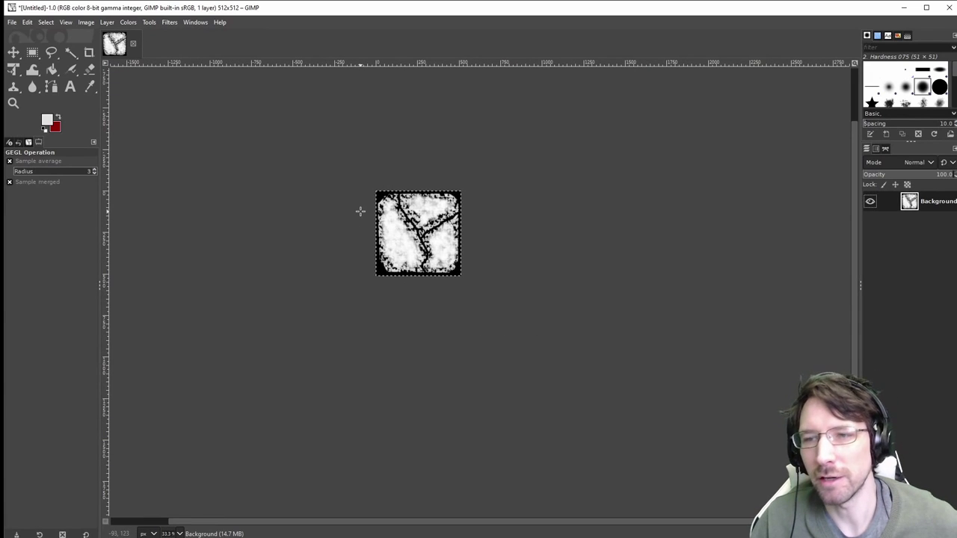
pyautogui.keyDown('ctrl'); pyautogui.scroll(-1, 346, 213); pyautogui.keyUp('ctrl')
pyautogui.keyDown('ctrl'); pyautogui.scroll(4, 351, 200); pyautogui.keyUp('ctrl')
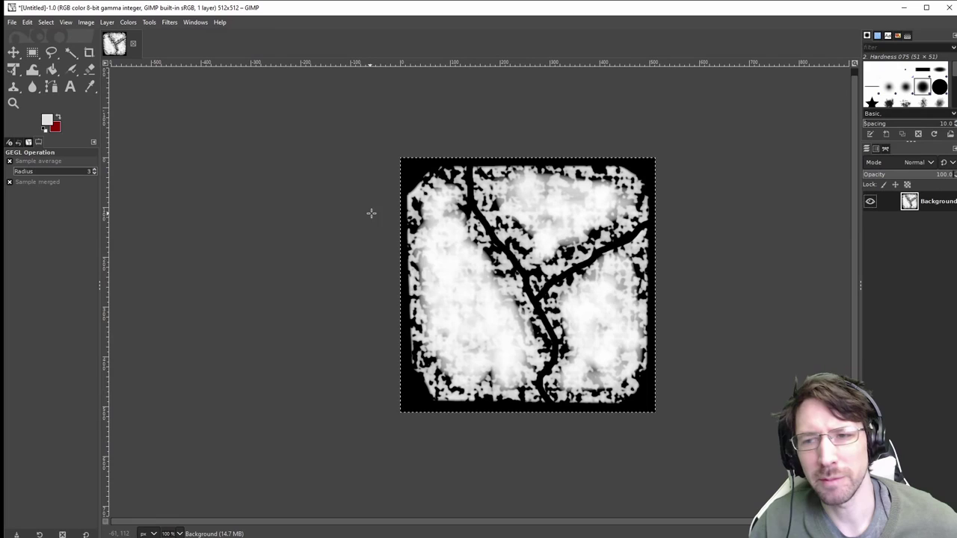
pyautogui.keyDown('ctrl'); pyautogui.scroll(-4, 350, 217); pyautogui.keyUp('ctrl')
pyautogui.keyDown('ctrl'); pyautogui.scroll(5, 348, 217); pyautogui.keyUp('ctrl')
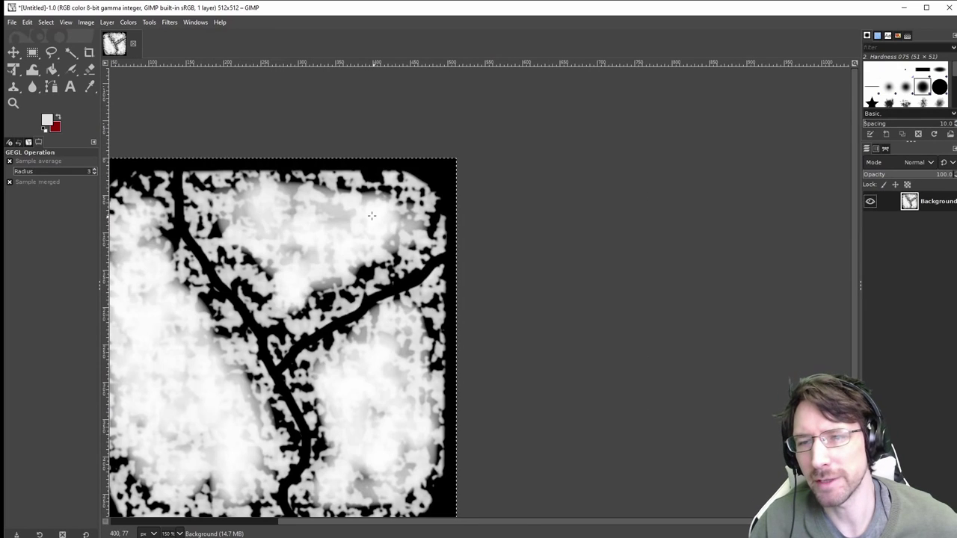
pyautogui.keyDown('ctrl'); pyautogui.scroll(-2, 321, 229); pyautogui.keyUp('ctrl')
pyautogui.moveTo(323, 230); pyautogui.dragTo(366, 217, button='middle')
# Step: Apply a Gaussian blur with size X and Y of 1.50 to the cracked texture
pyautogui.click(170, 22)
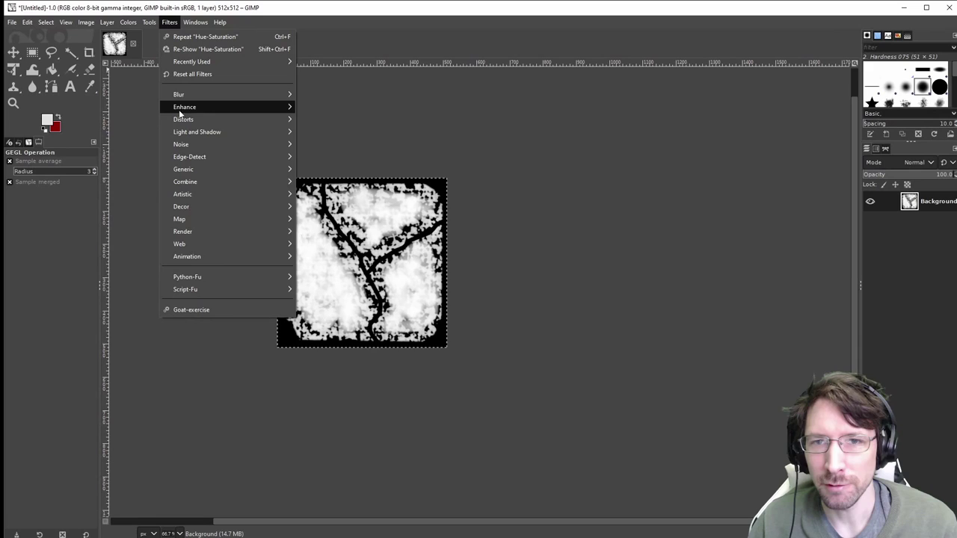
pyautogui.moveTo(182, 95)
pyautogui.click(321, 108)
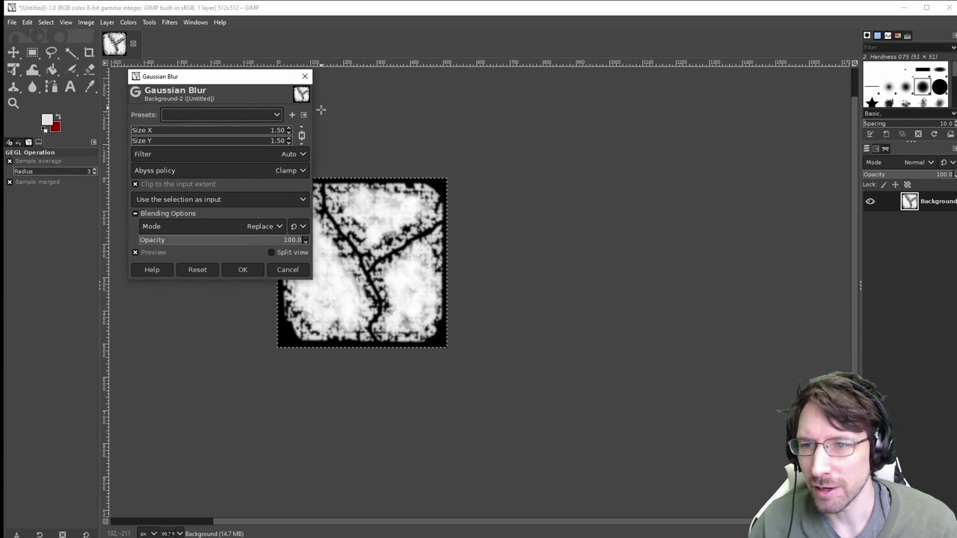
pyautogui.moveTo(250, 77); pyautogui.dragTo(194, 88)
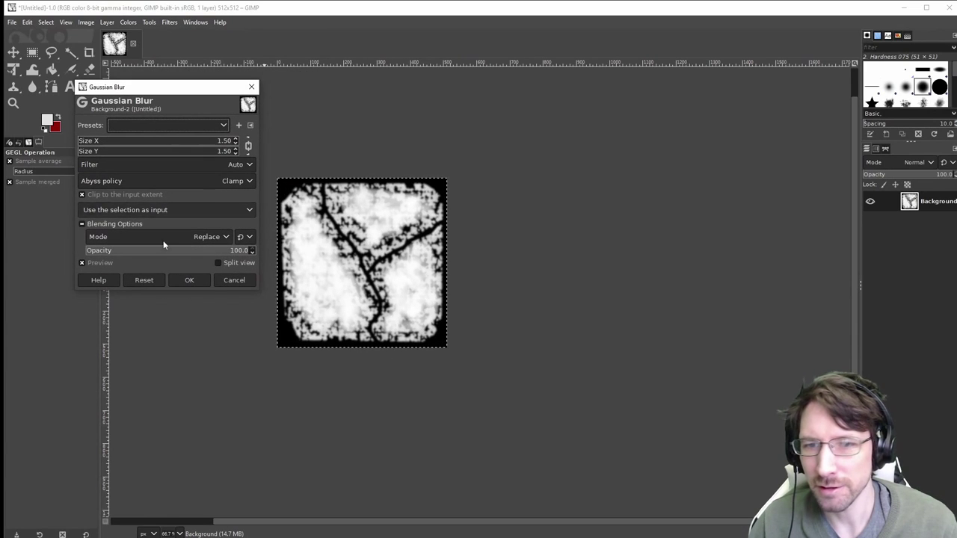
pyautogui.click(189, 280)
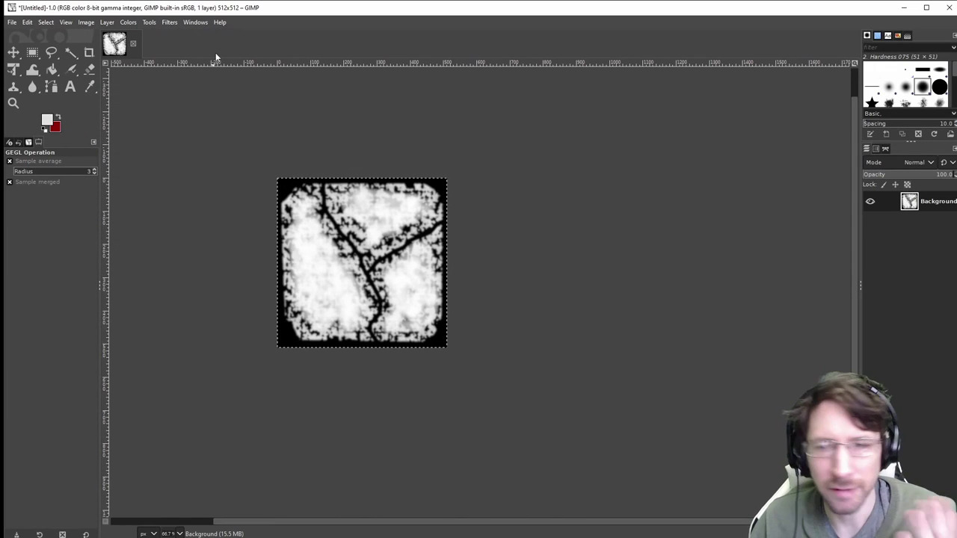
# Step: Export the texture as heightmap 3.png into the CreatedImages folder on the D: drive
pyautogui.click(12, 22)
pyautogui.click(33, 189)
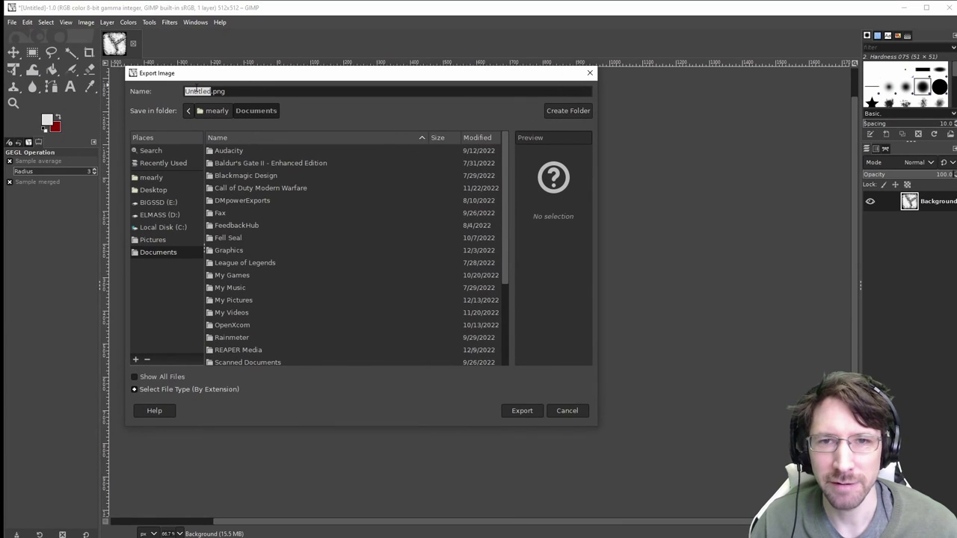
pyautogui.click(152, 214)
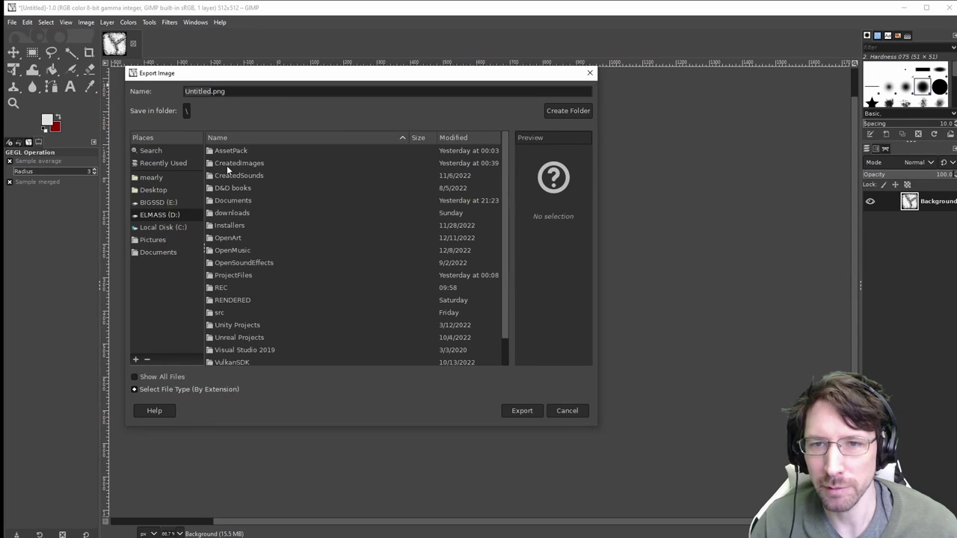
pyautogui.doubleClick(229, 162)
pyautogui.doubleClick(199, 91)
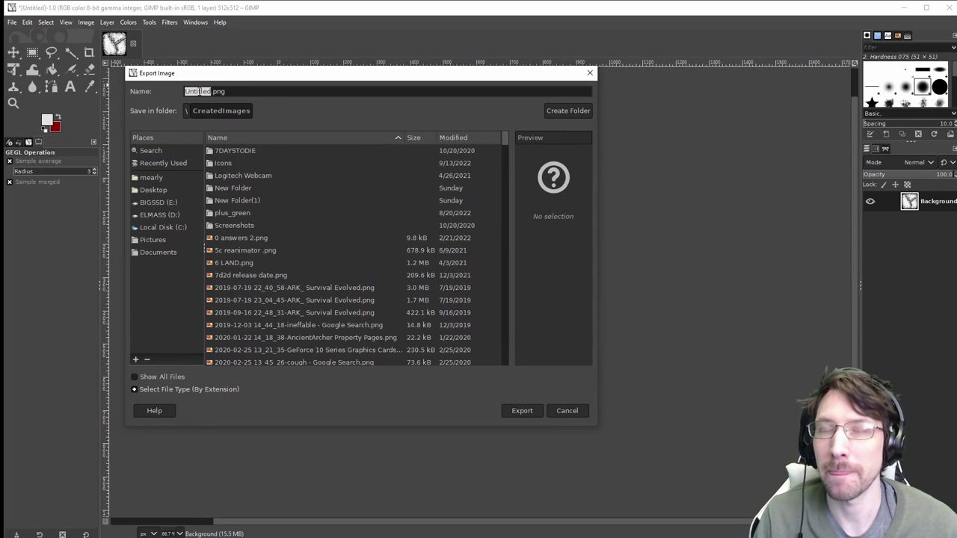
pyautogui.write('heightmap 3')
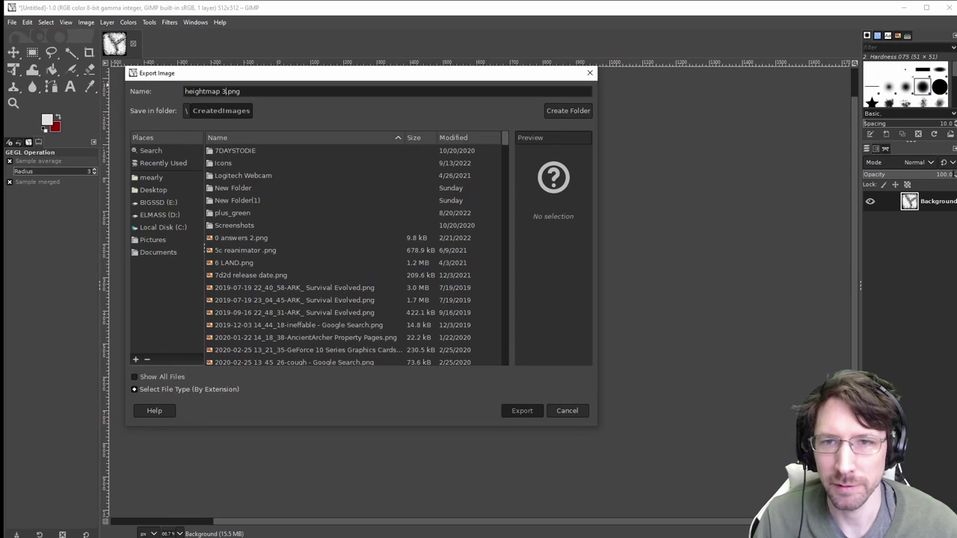
pyautogui.press('Return')
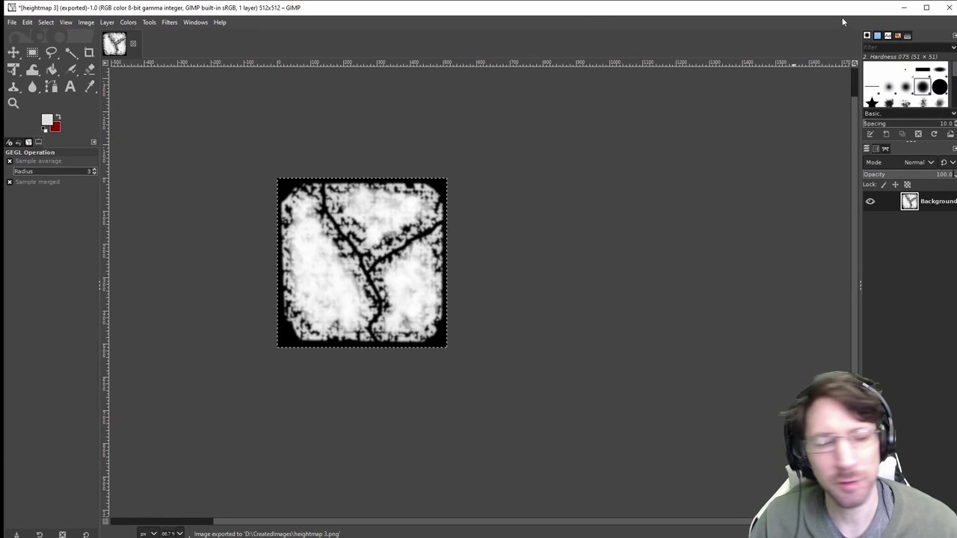
# Step: Switch to the image viewer and compare heightmap 1.png, heightmap 2.png and heightmap 3.png
pyautogui.doubleClick(635, 4)
pyautogui.doubleClick(721, 18)
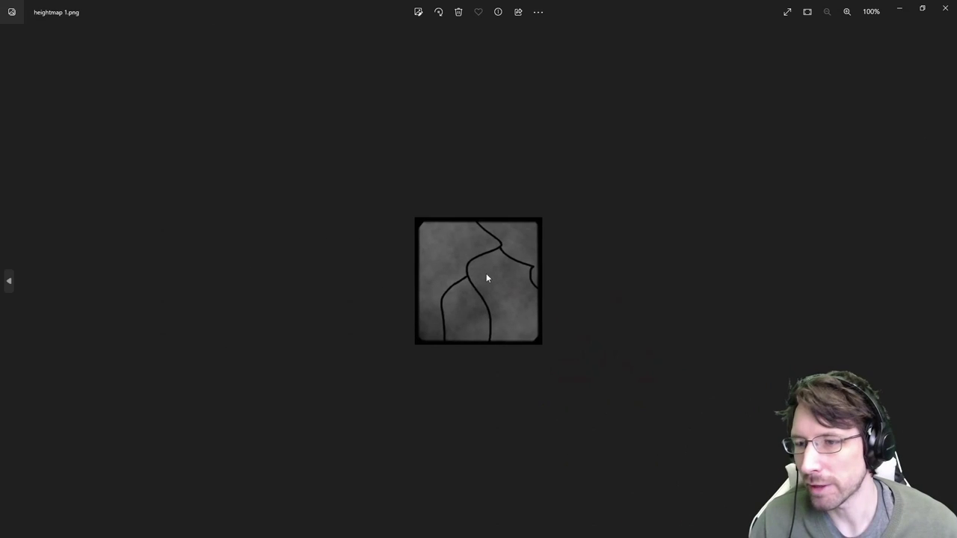
pyautogui.scroll(5, 486, 278)
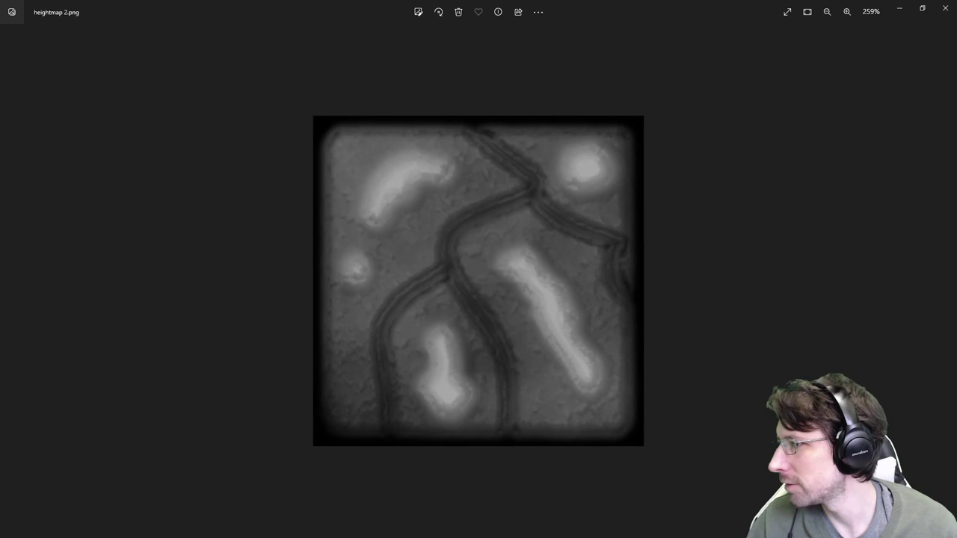
pyautogui.press('Right')
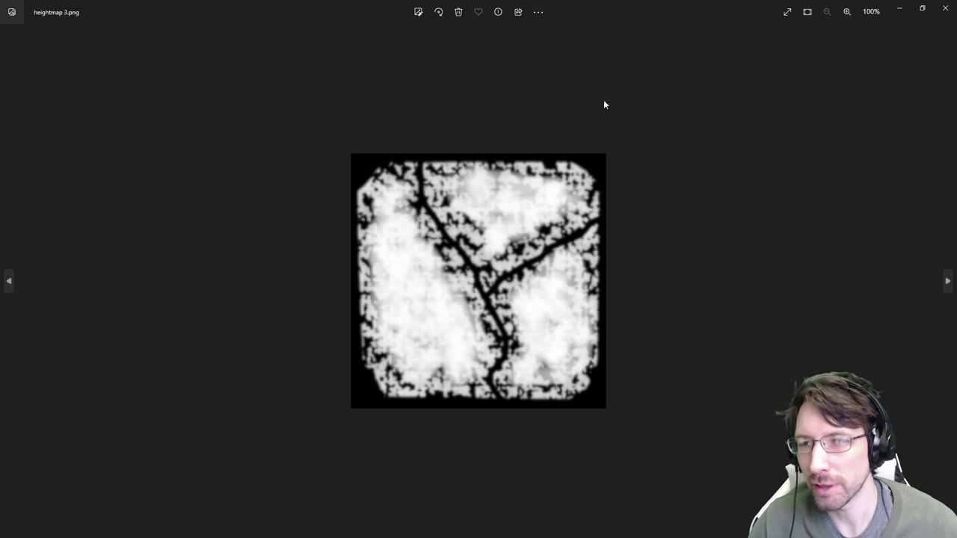
pyautogui.press('Left')
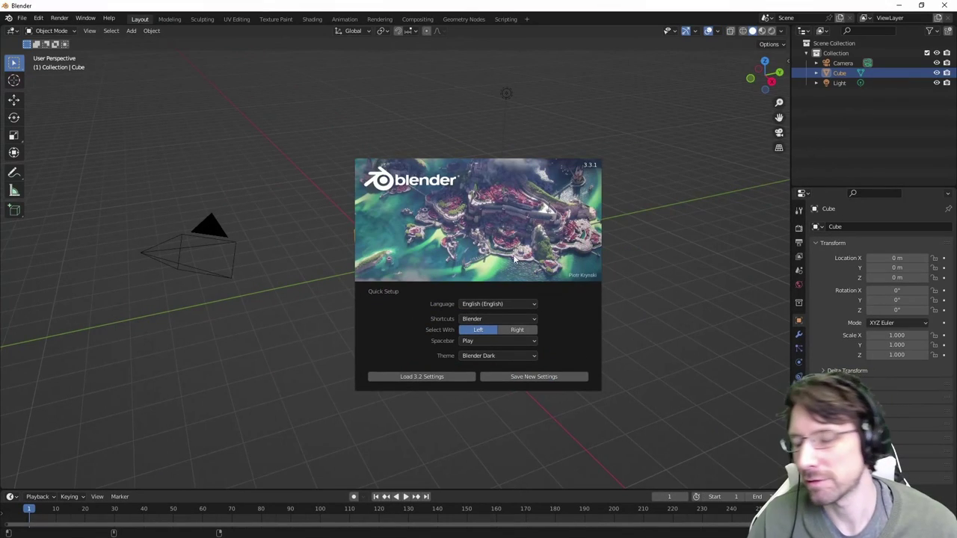
# Step: In Blender, dismiss the splash screen and delete the default camera, light and cube from the scene
pyautogui.click(570, 175)
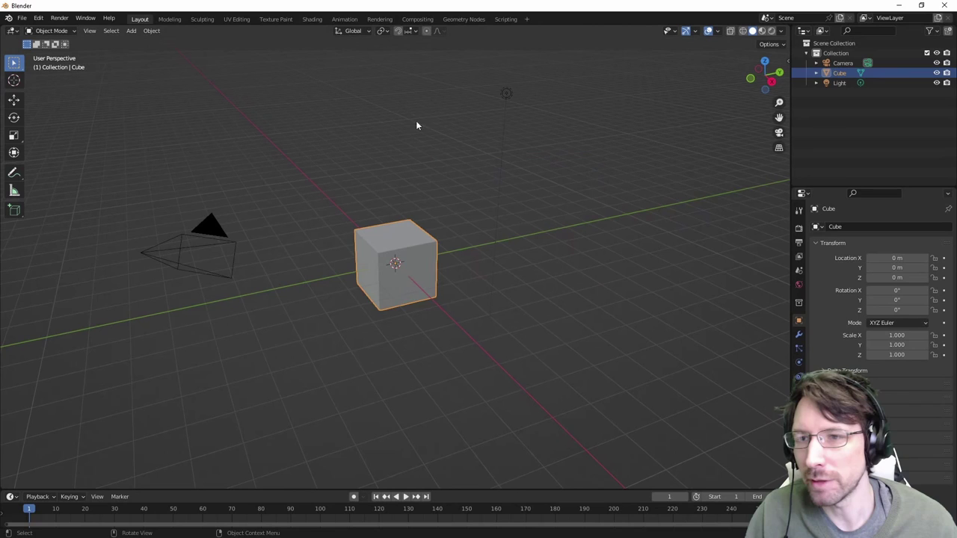
pyautogui.click(416, 125)
pyautogui.click(211, 226)
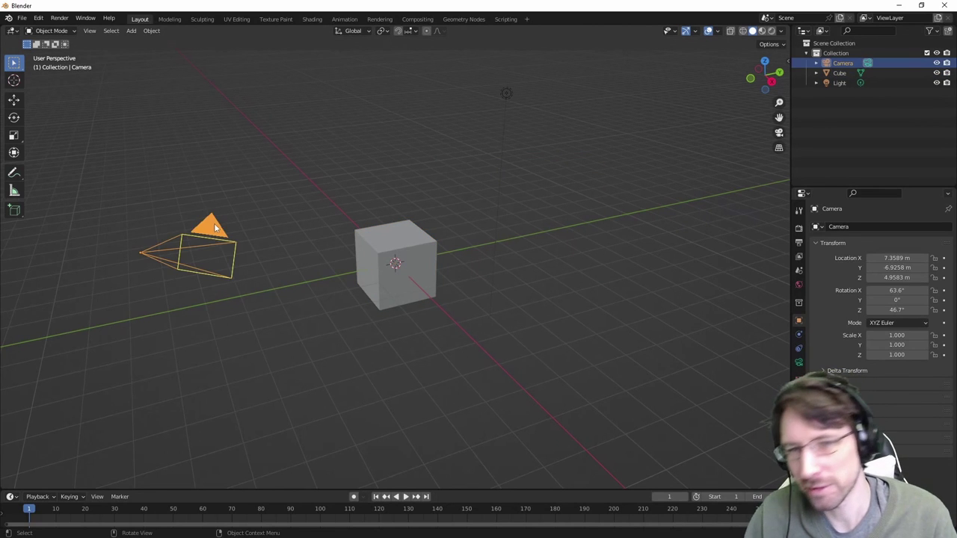
pyautogui.press('Delete')
pyautogui.click(506, 95)
pyautogui.press('Delete')
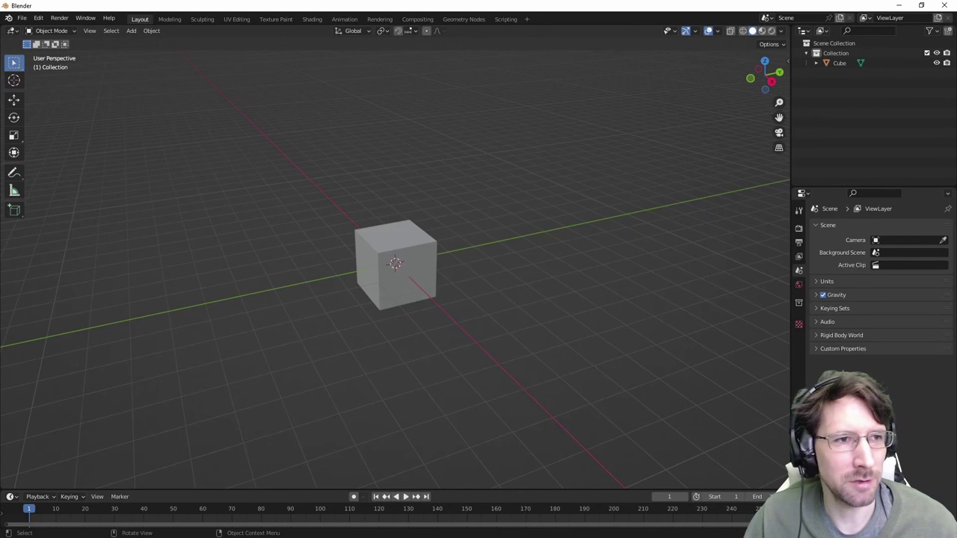
pyautogui.click(370, 253)
pyautogui.press('Delete')
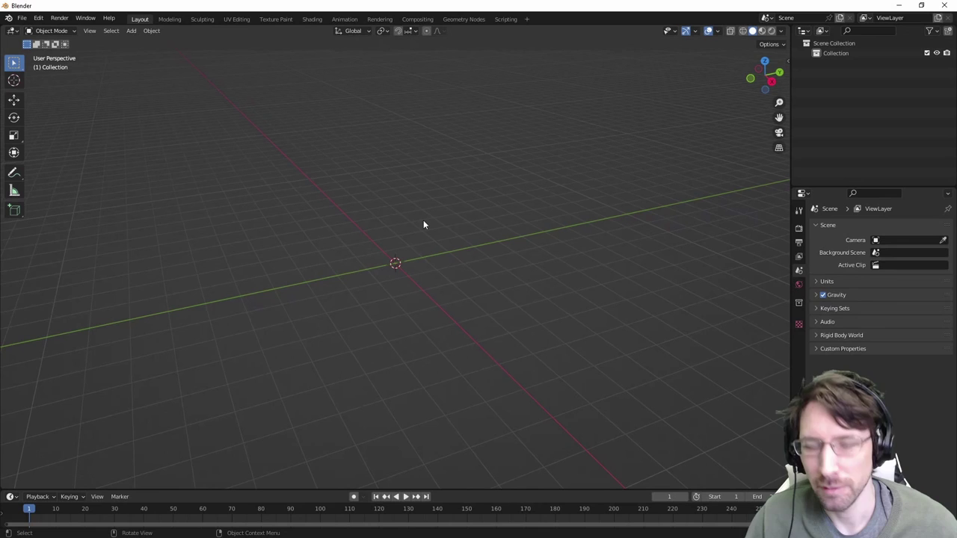
# Step: Add a mesh plane at the centre of the empty scene
pyautogui.hotkey('shift', 'a')
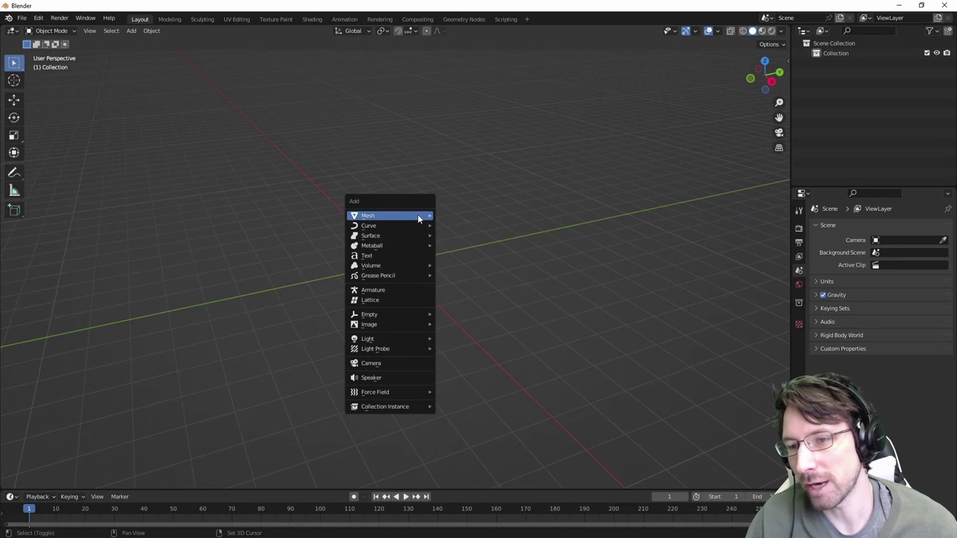
pyautogui.moveTo(419, 216)
pyautogui.click(453, 216)
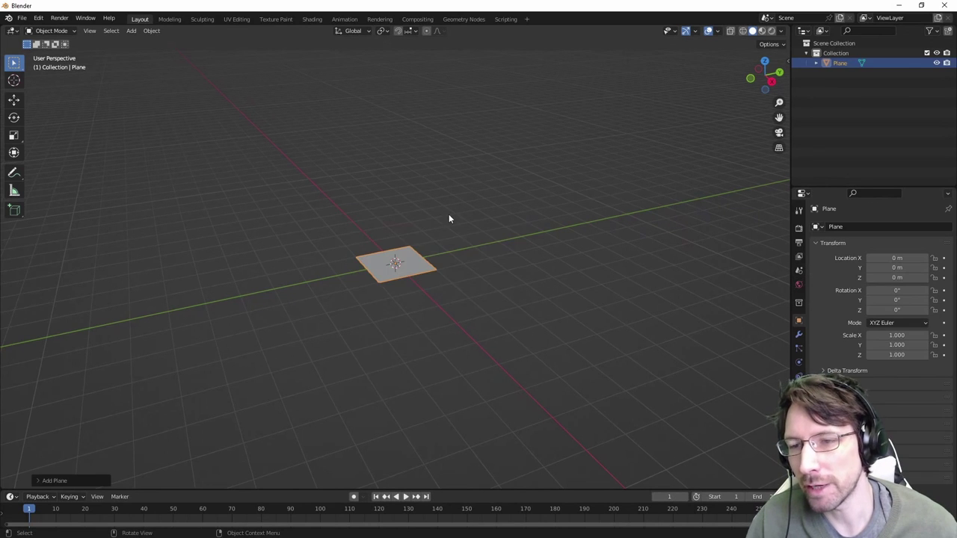
# Step: Scale the plane uniformly by a factor of 500
pyautogui.moveTo(389, 197); pyautogui.dragTo(474, 269, button='middle')
pyautogui.scroll(10, 442, 267)
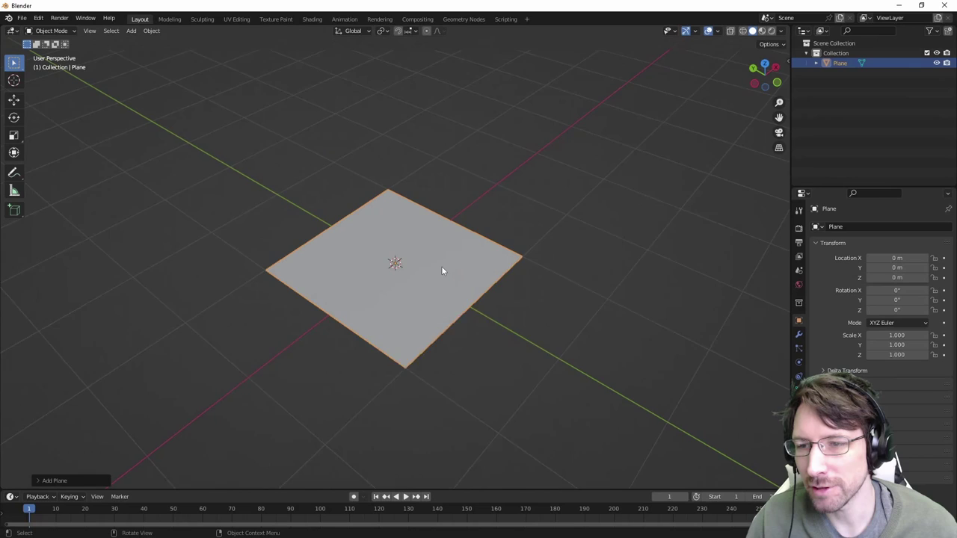
pyautogui.scroll(-5, 441, 263)
pyautogui.scroll(-3, 441, 256)
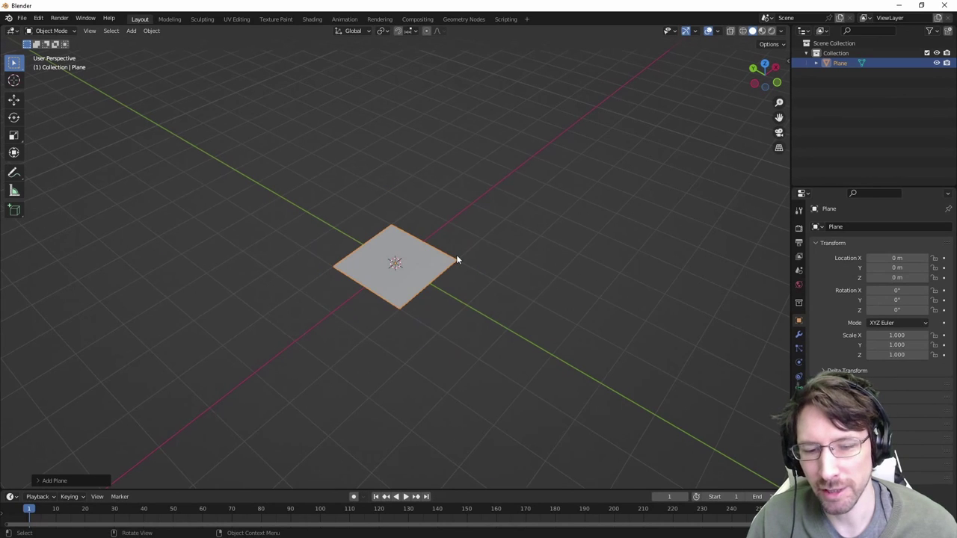
pyautogui.moveTo(215, 207); pyautogui.dragTo(374, 230, button='middle')
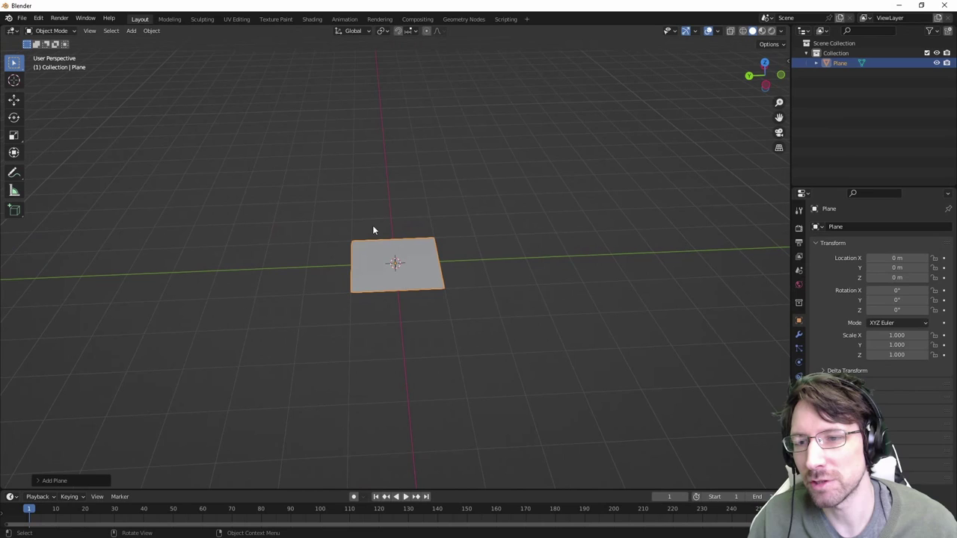
pyautogui.press('s')
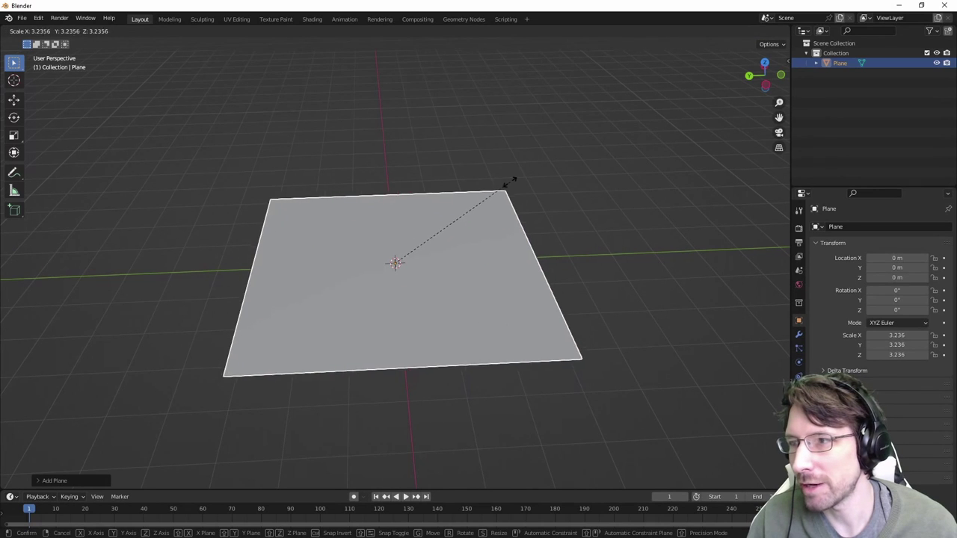
pyautogui.press('Escape')
pyautogui.write('s')
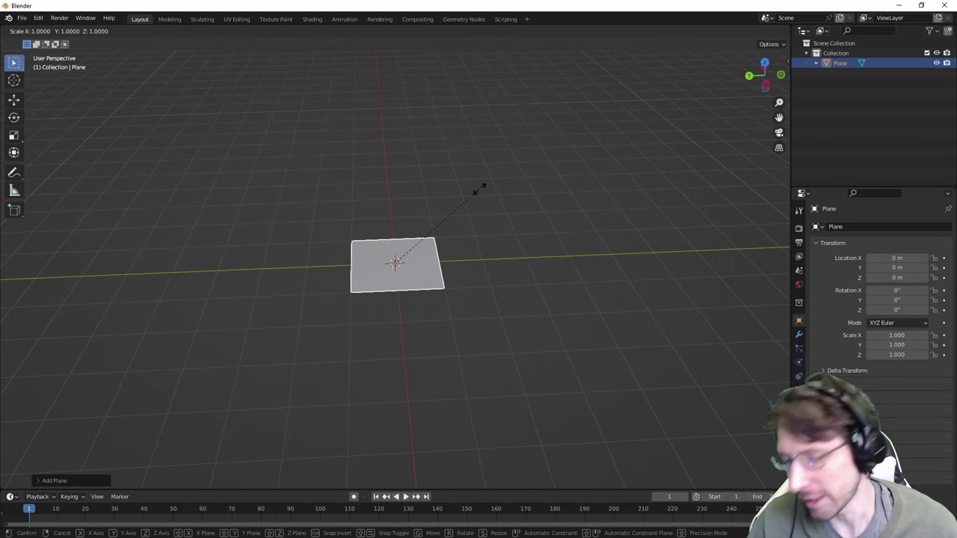
pyautogui.write('500')
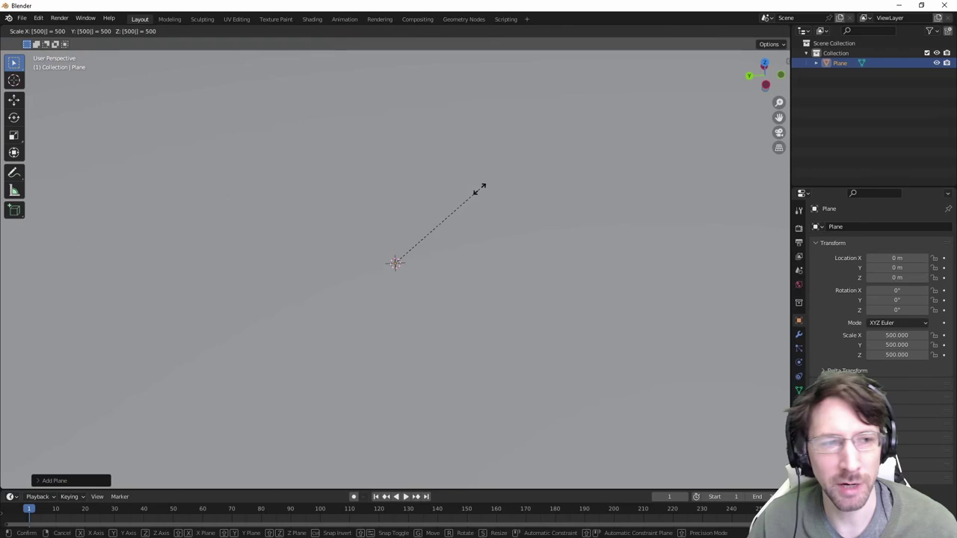
pyautogui.press('Return')
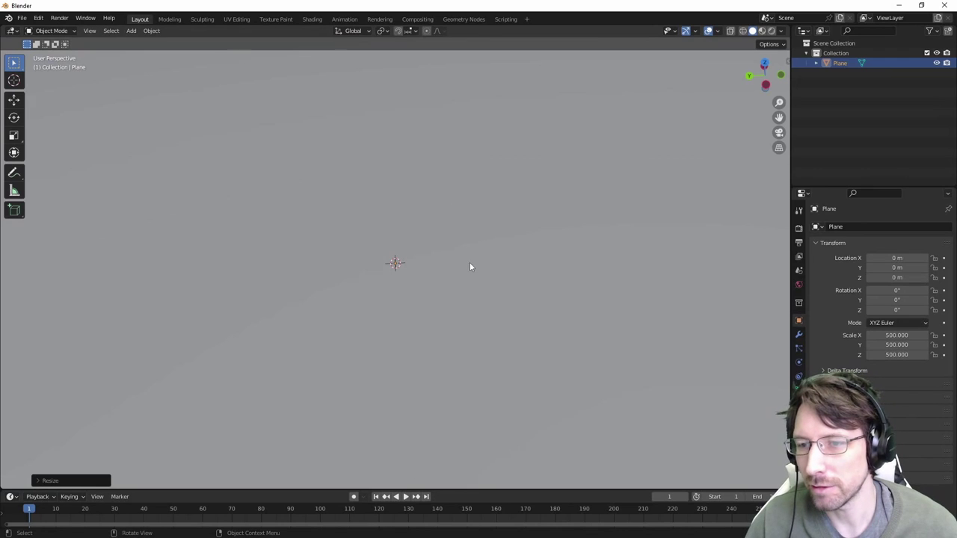
# Step: Show the plane's transform values in the viewport and apply its scale
pyautogui.moveTo(470, 264); pyautogui.dragTo(425, 263, button='middle')
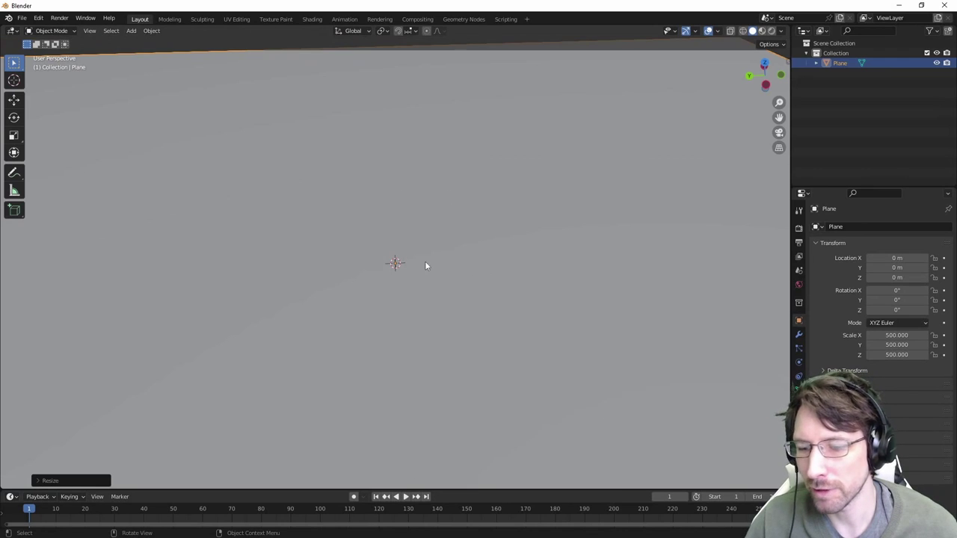
pyautogui.click(788, 59)
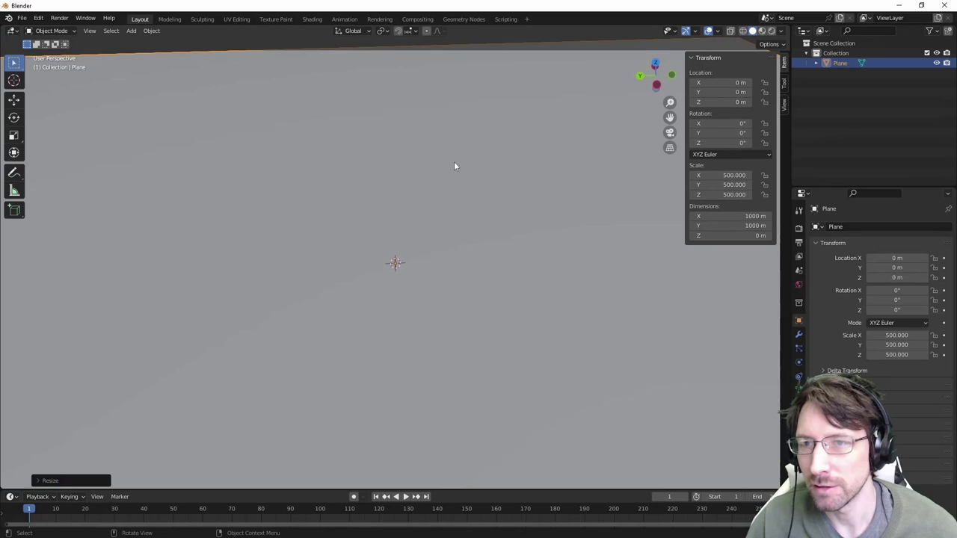
pyautogui.hotkey('ctrl', 'a')
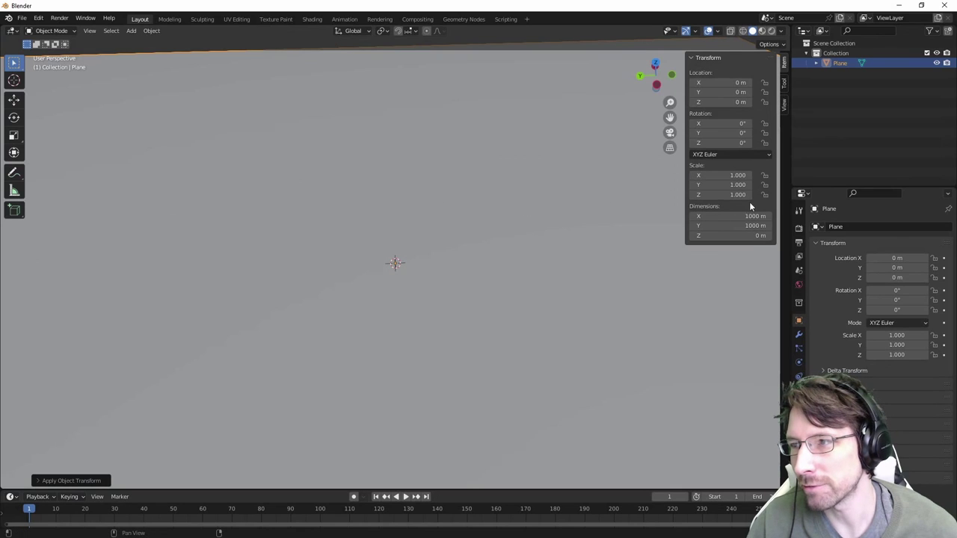
# Step: Bring the whole plane into a better view and widen the outliner and properties area beside the viewport
pyautogui.scroll(-5, 459, 238)
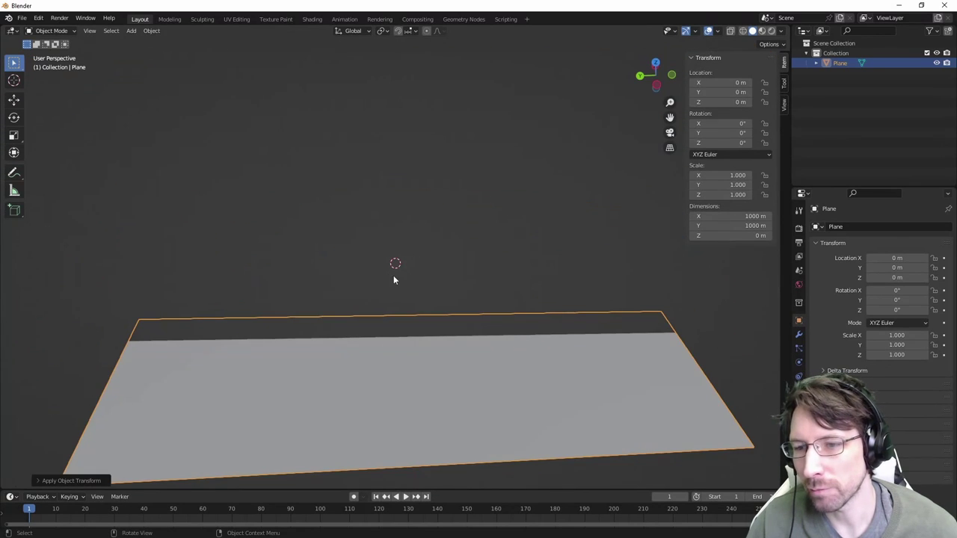
pyautogui.moveTo(215, 353); pyautogui.dragTo(421, 336, button='middle')
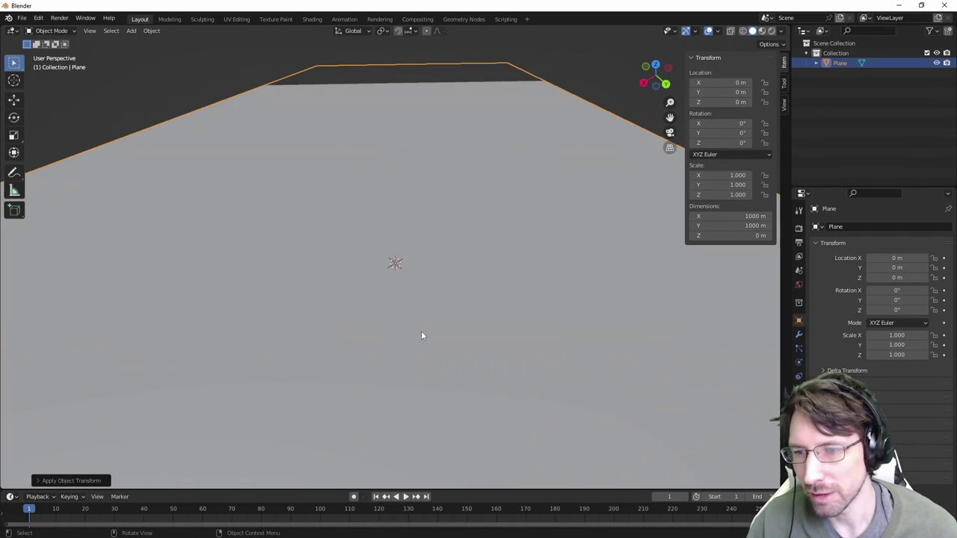
pyautogui.click(768, 43)
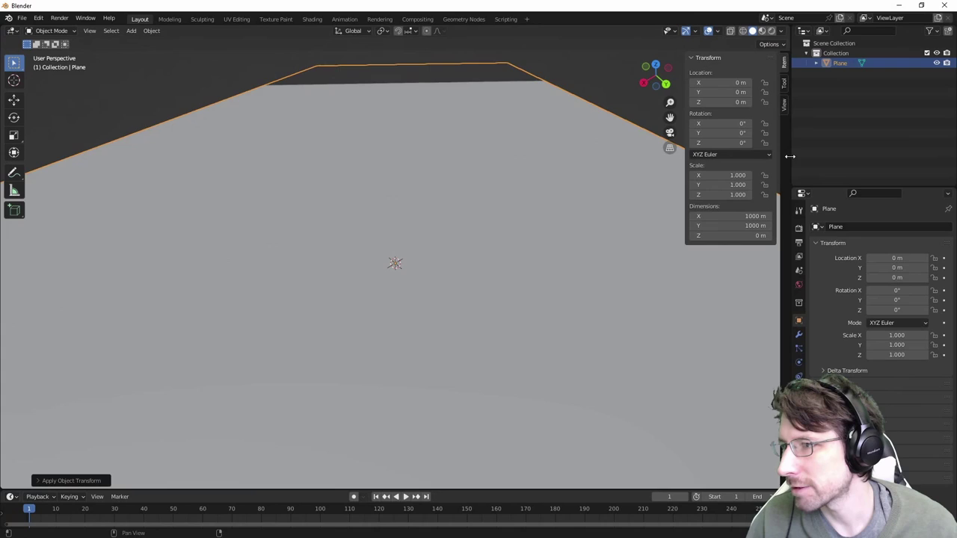
pyautogui.moveTo(789, 156); pyautogui.dragTo(699, 157)
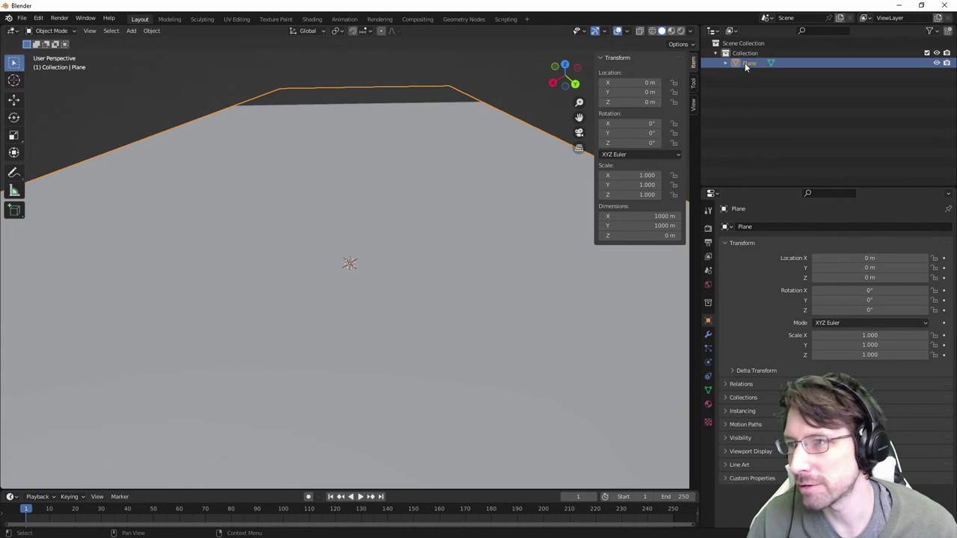
# Step: Add a Displace modifier to the plane and set its direction to Z
pyautogui.click(708, 338)
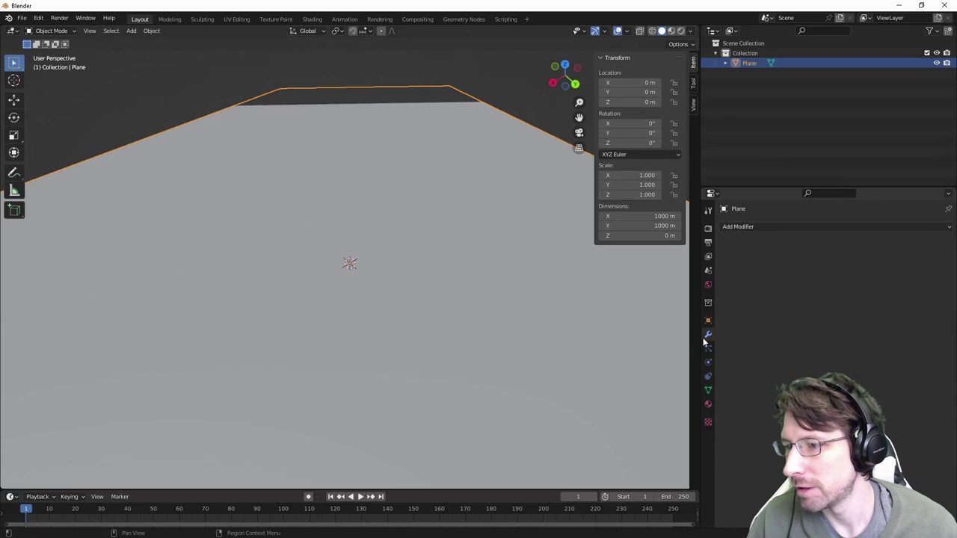
pyautogui.click(746, 227)
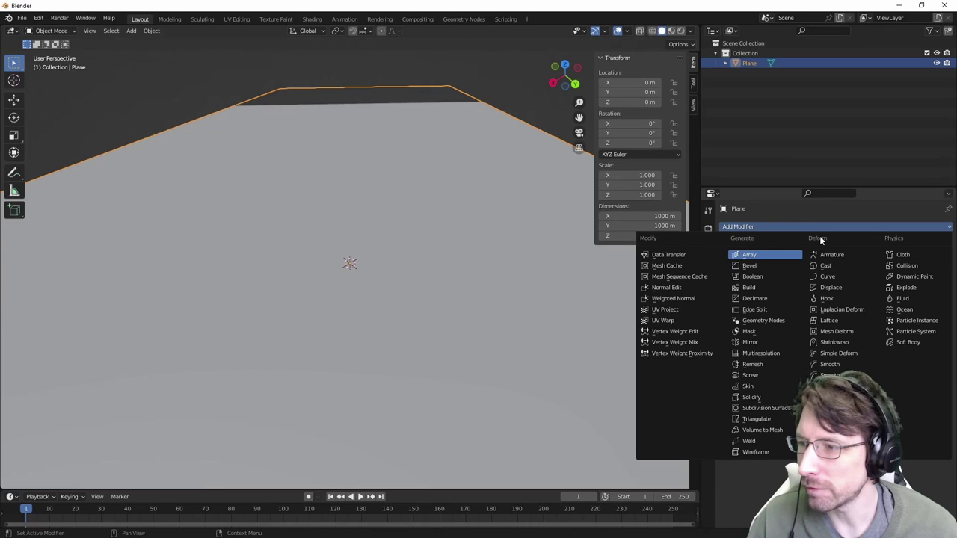
pyautogui.click(833, 287)
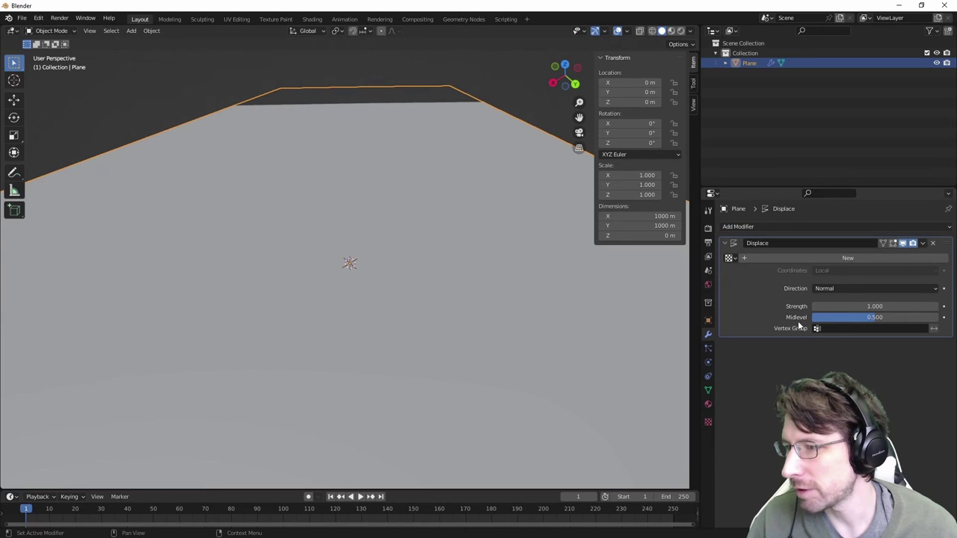
pyautogui.click(857, 288)
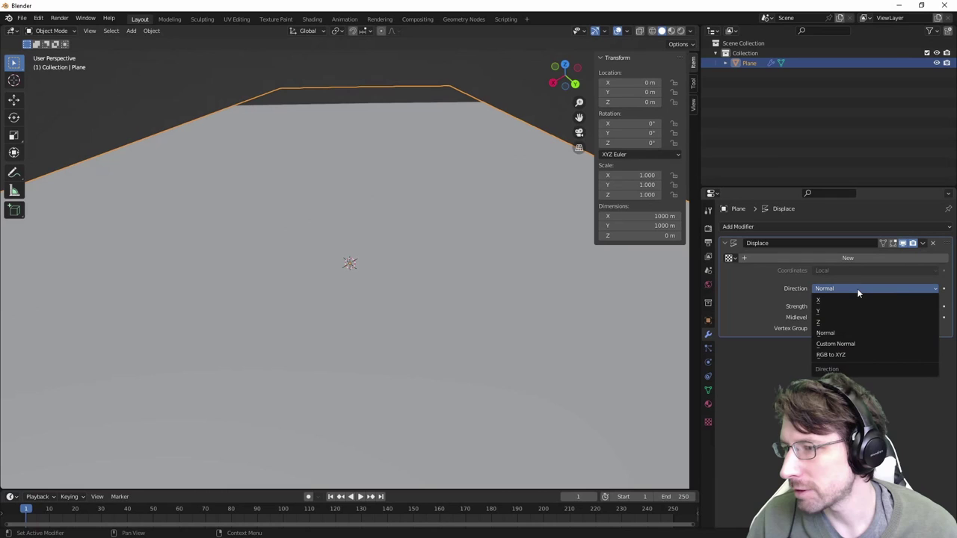
pyautogui.click(835, 323)
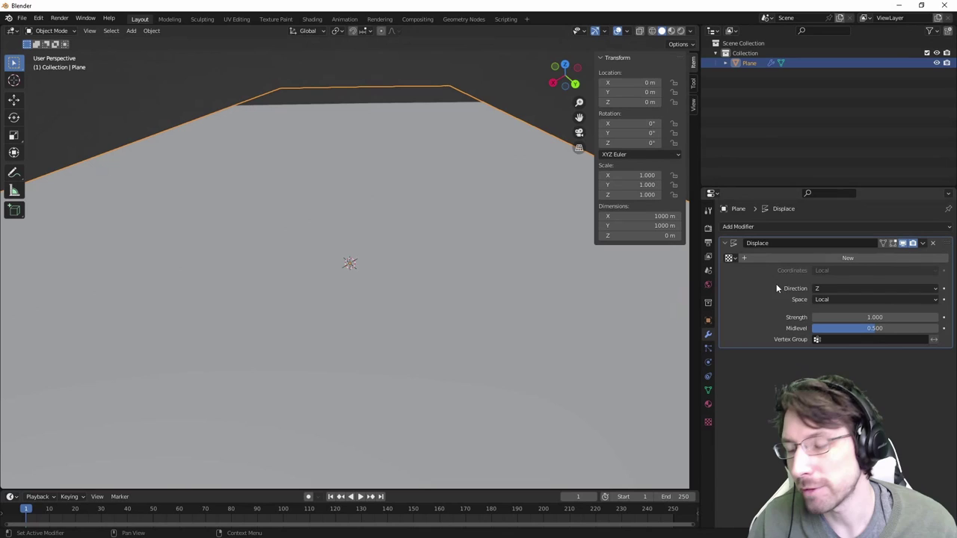
# Step: Try a Smooth modifier on the plane after the Displace modifier, and remove it
pyautogui.click(762, 228)
pyautogui.click(836, 365)
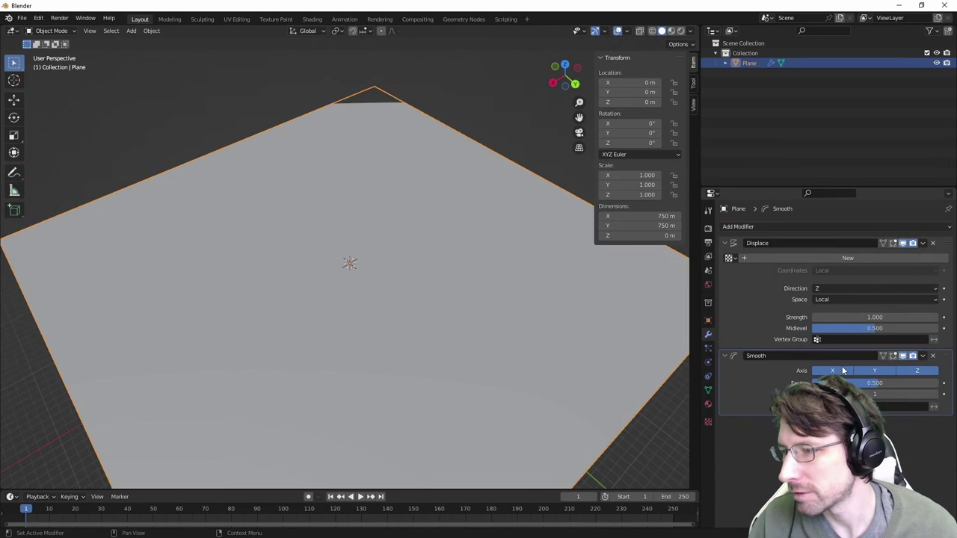
pyautogui.click(757, 310)
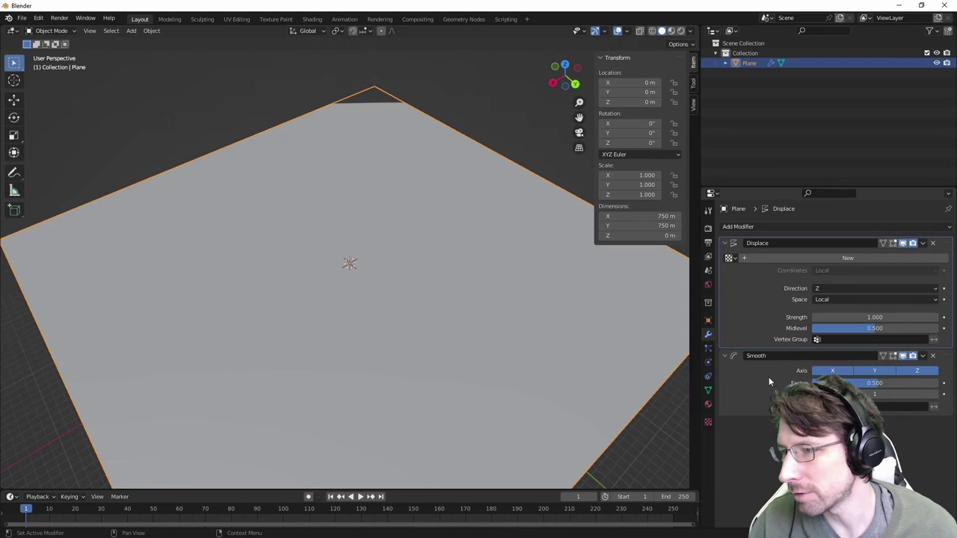
pyautogui.click(932, 356)
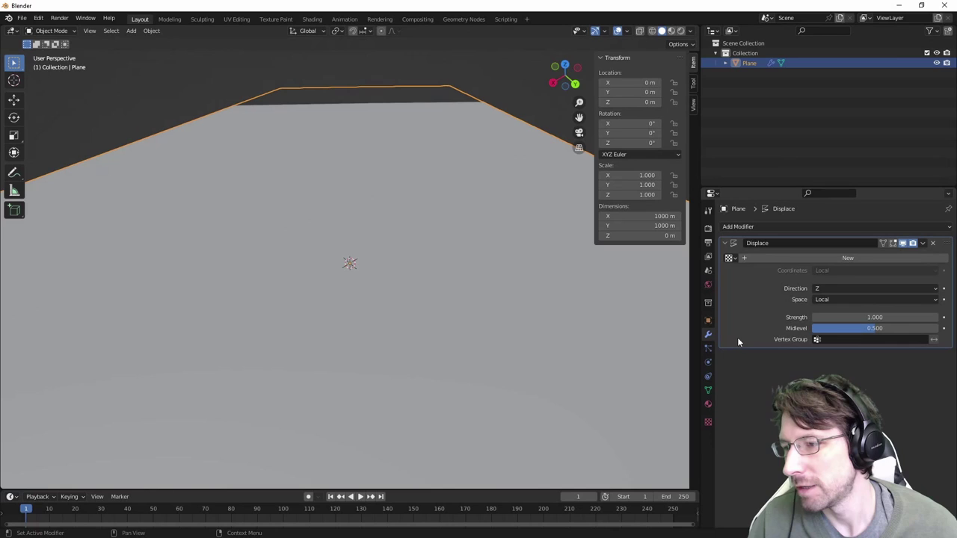
# Step: Create a new material for the plane and unlink it from its material slot
pyautogui.click(707, 405)
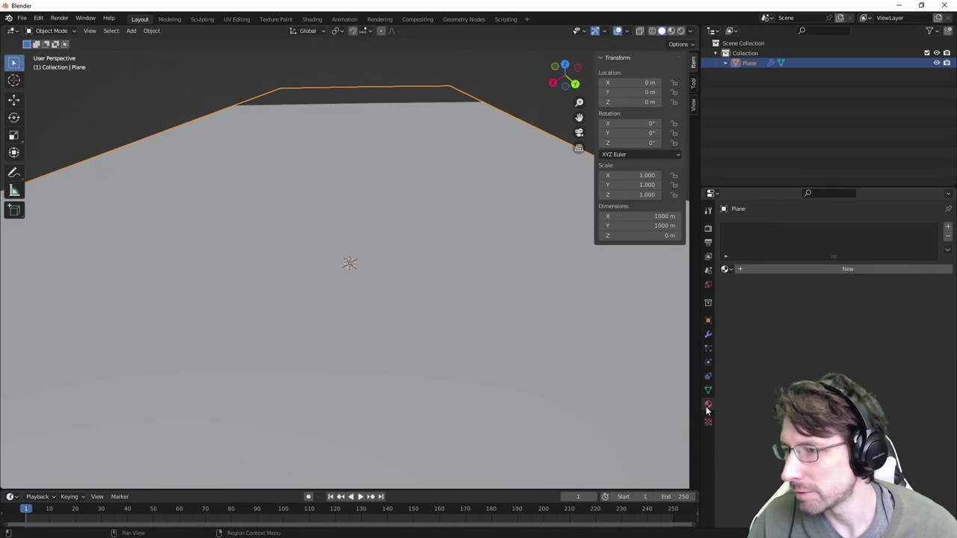
pyautogui.click(774, 269)
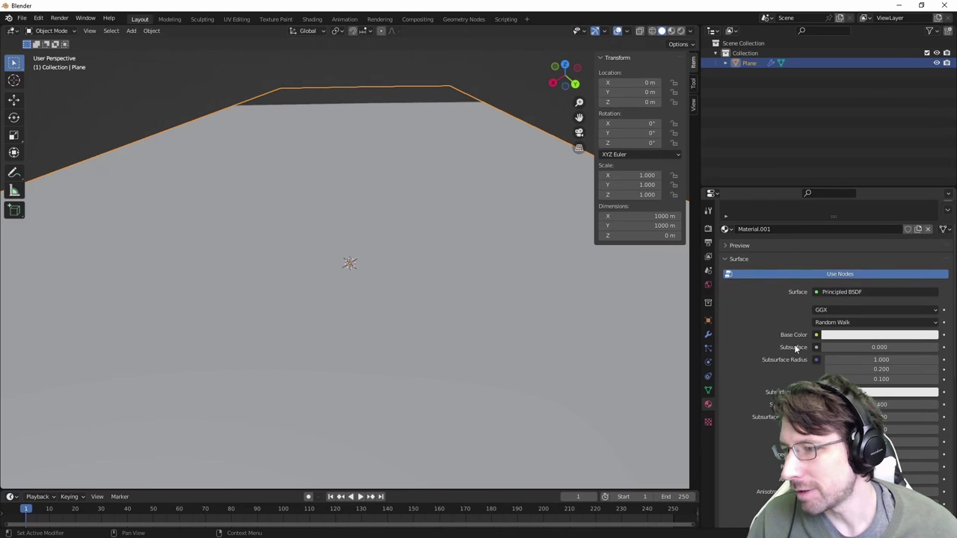
pyautogui.click(708, 421)
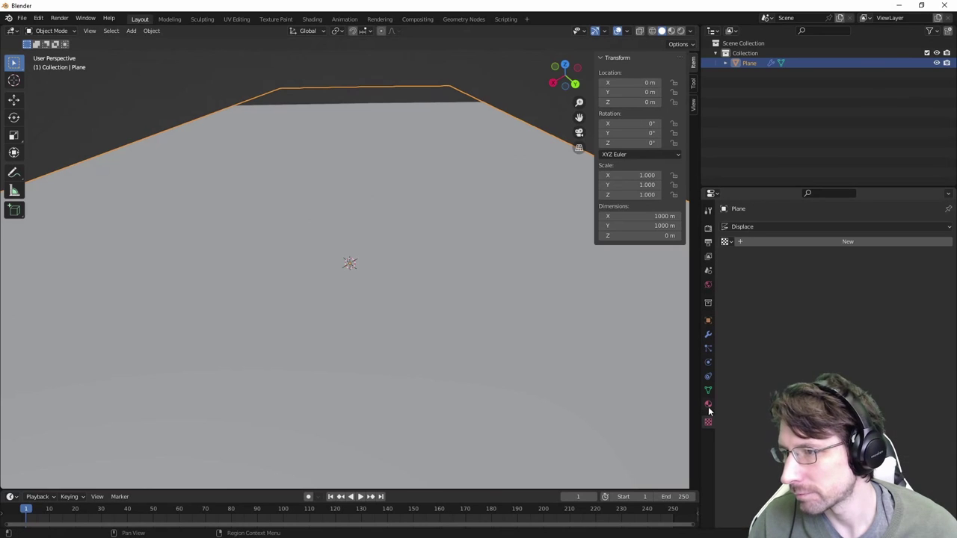
pyautogui.click(708, 403)
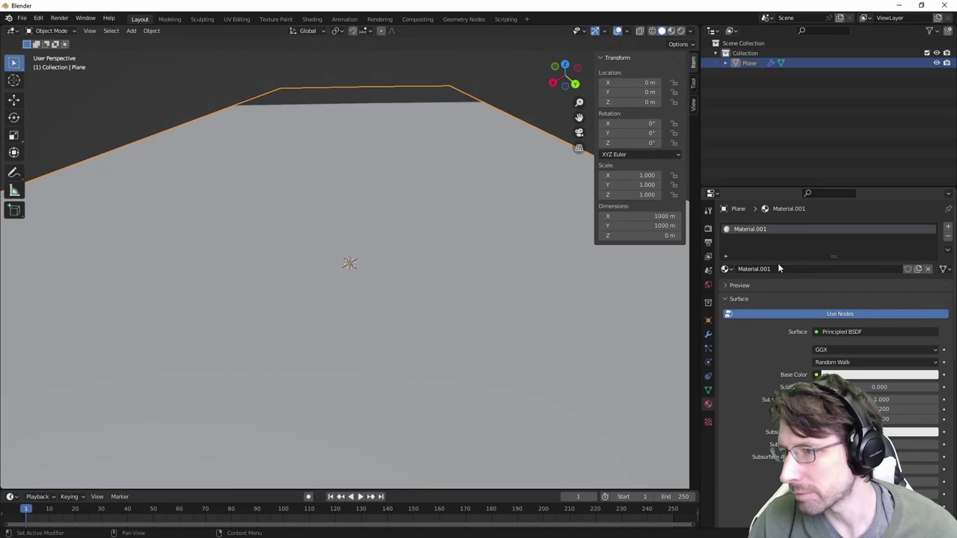
pyautogui.click(928, 270)
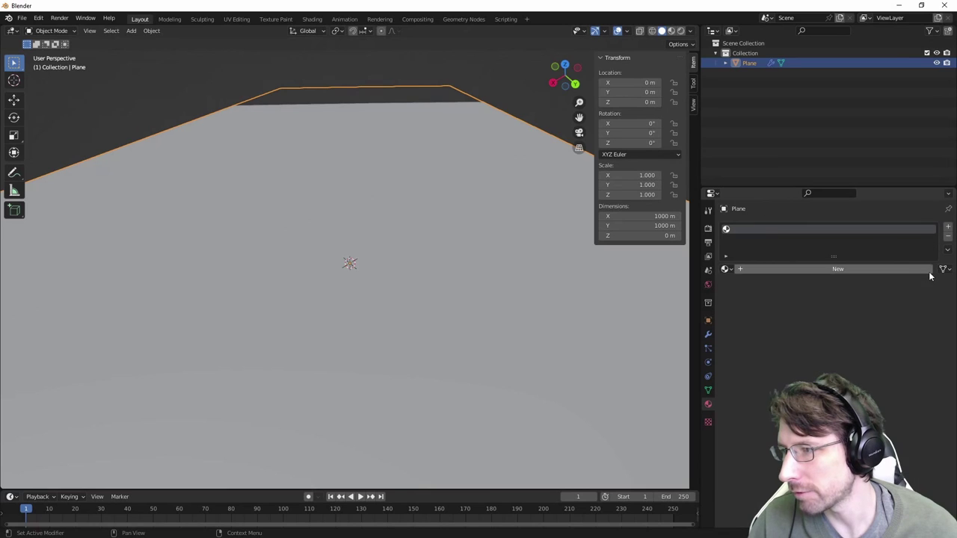
# Step: Create a new texture for the Displace modifier, keeping its type as Image or Movie
pyautogui.click(706, 424)
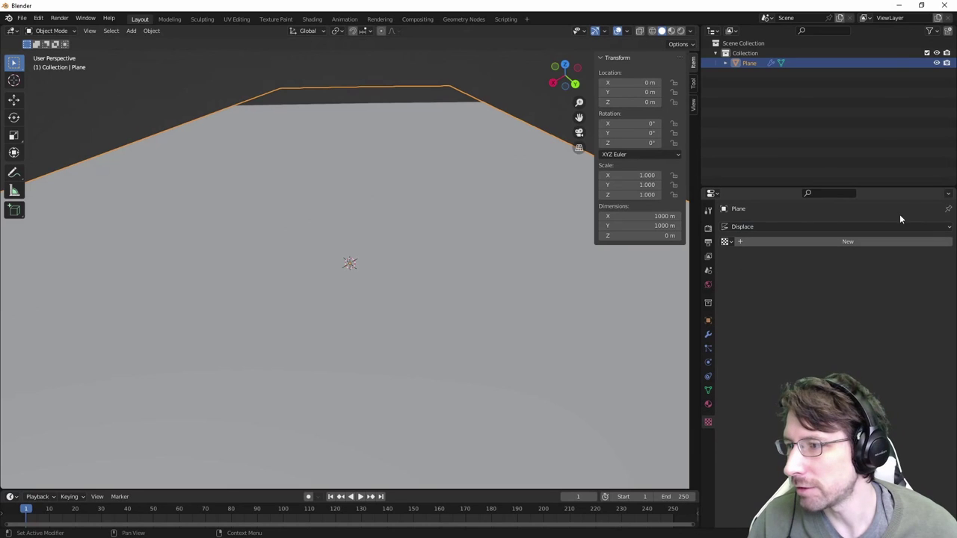
pyautogui.click(791, 226)
pyautogui.click(847, 224)
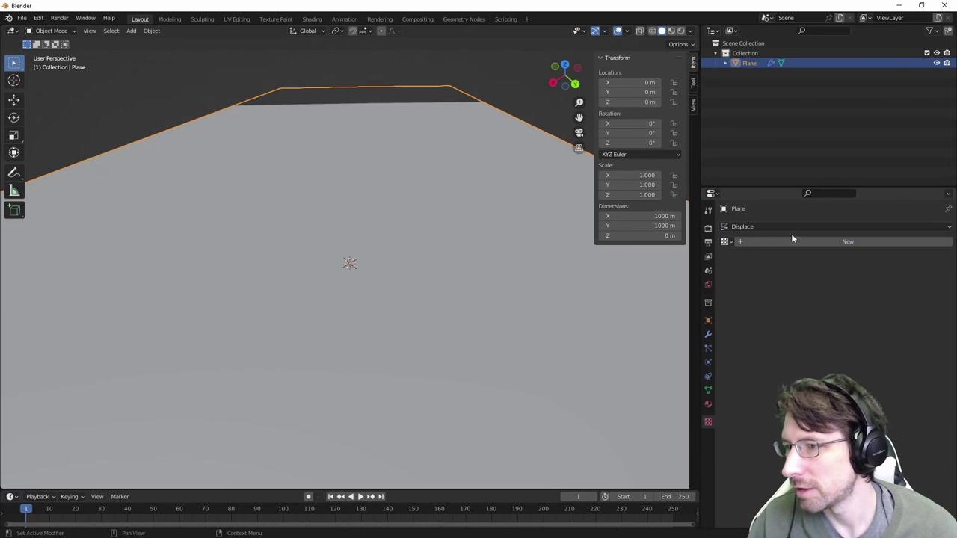
pyautogui.click(744, 241)
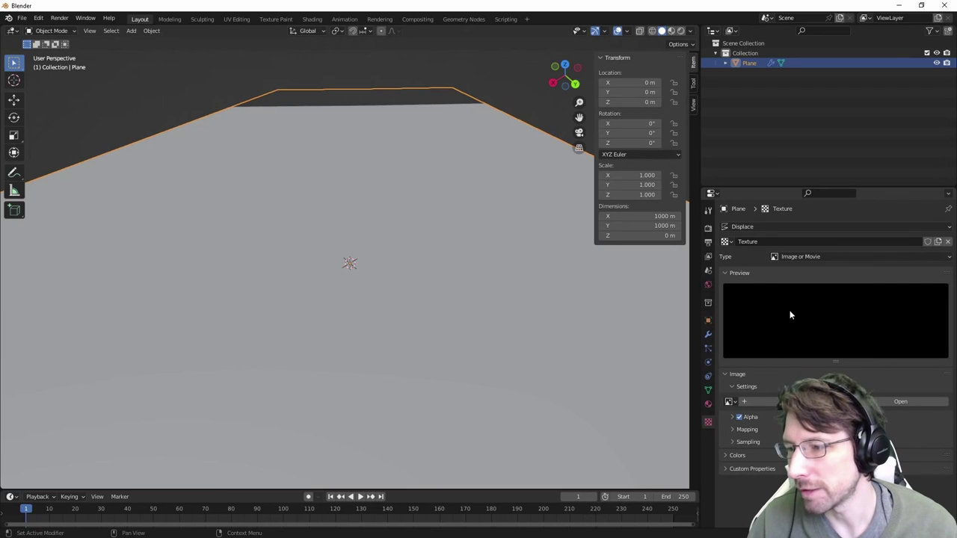
pyautogui.click(822, 257)
pyautogui.click(799, 258)
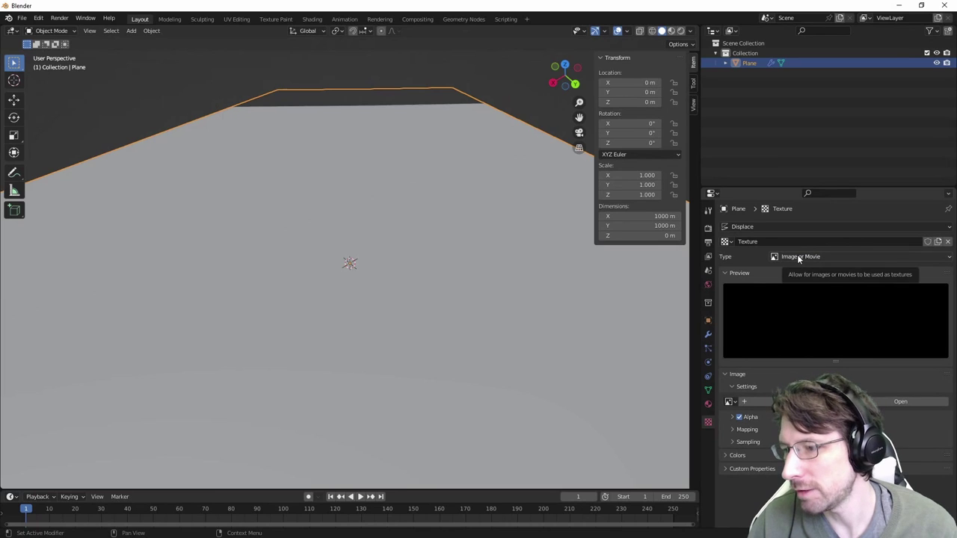
# Step: Load heightmap 3.png from D:\CreatedImages as the texture's image, filtering the files by "height"
pyautogui.click(901, 402)
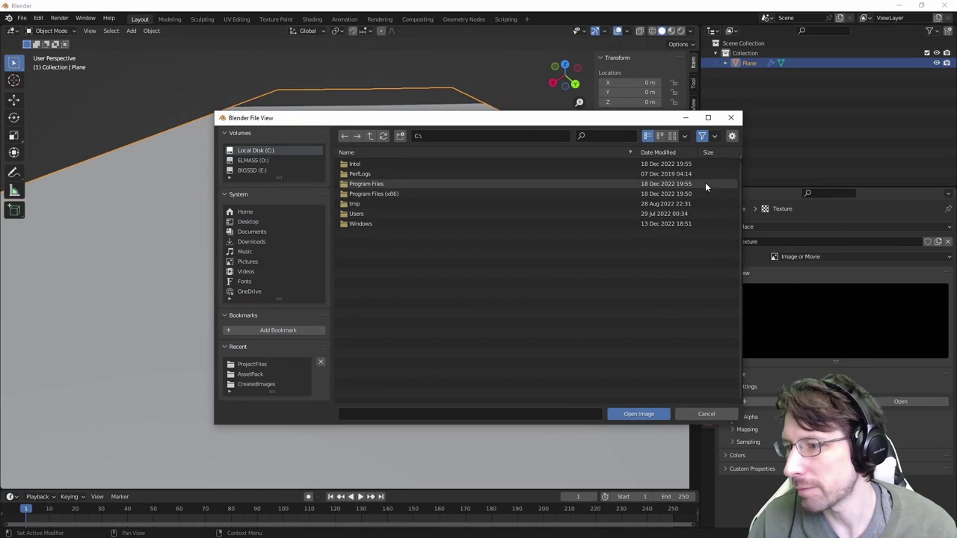
pyautogui.click(247, 162)
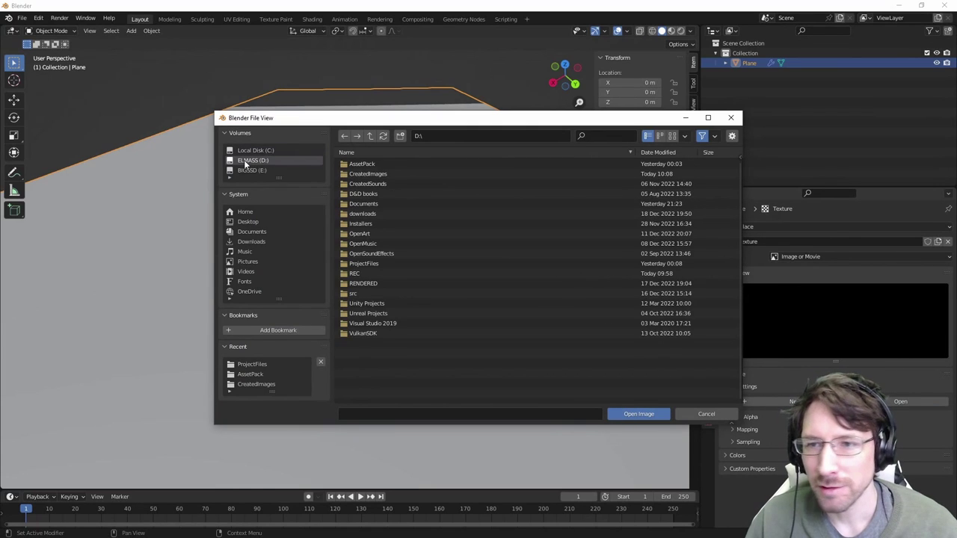
pyautogui.doubleClick(350, 173)
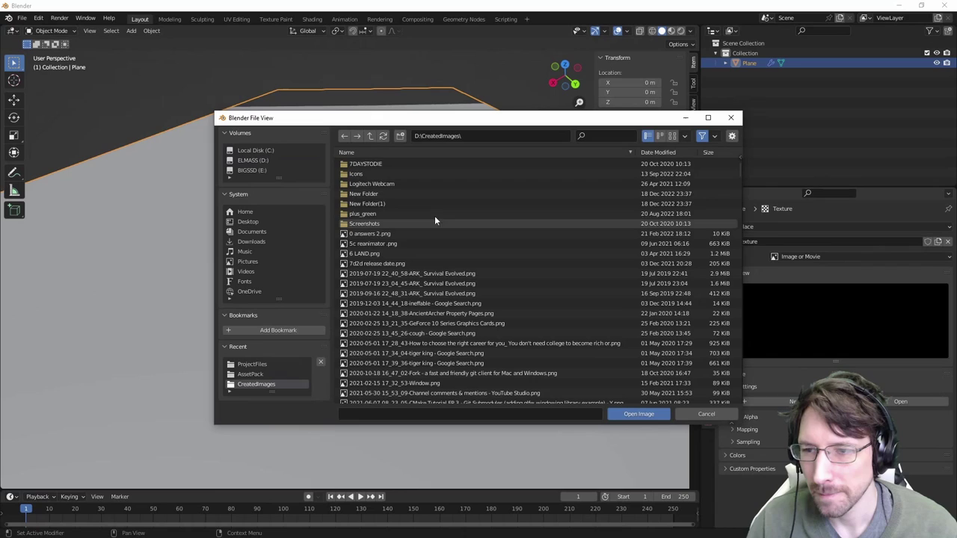
pyautogui.scroll(-7, 463, 243)
pyautogui.click(589, 136)
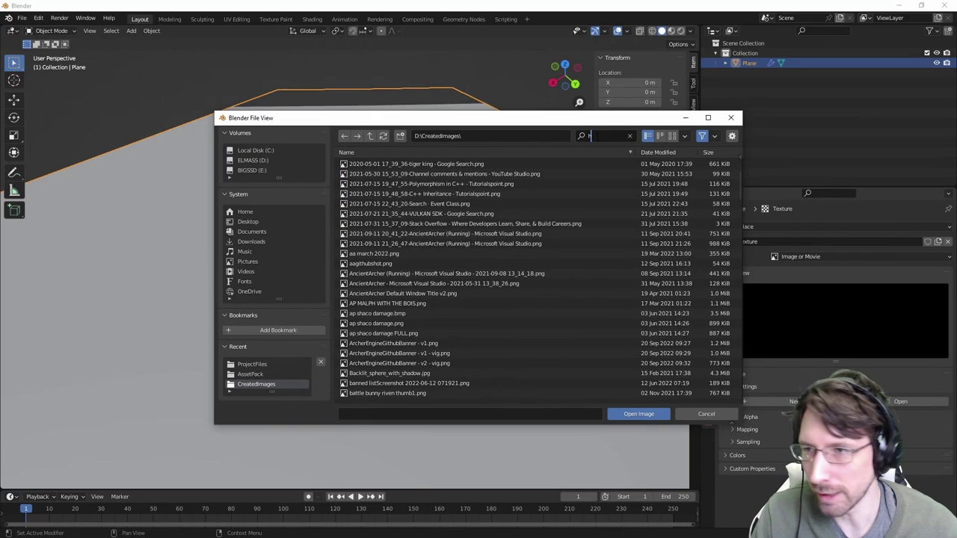
pyautogui.write('height')
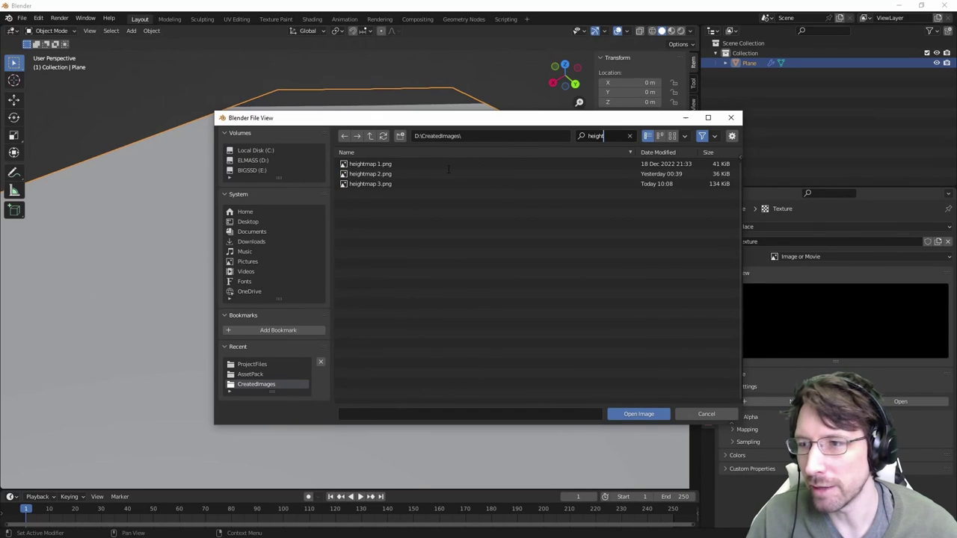
pyautogui.click(362, 183)
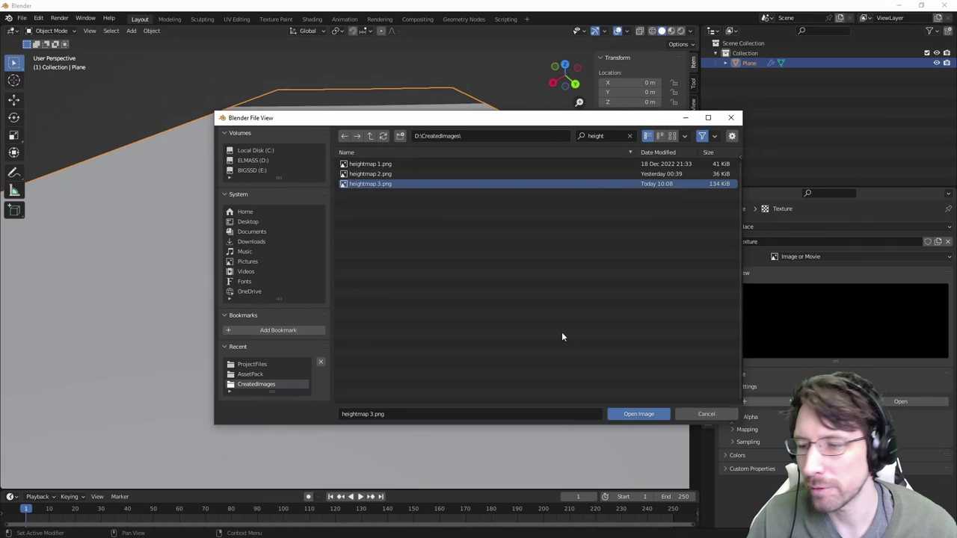
pyautogui.click(628, 412)
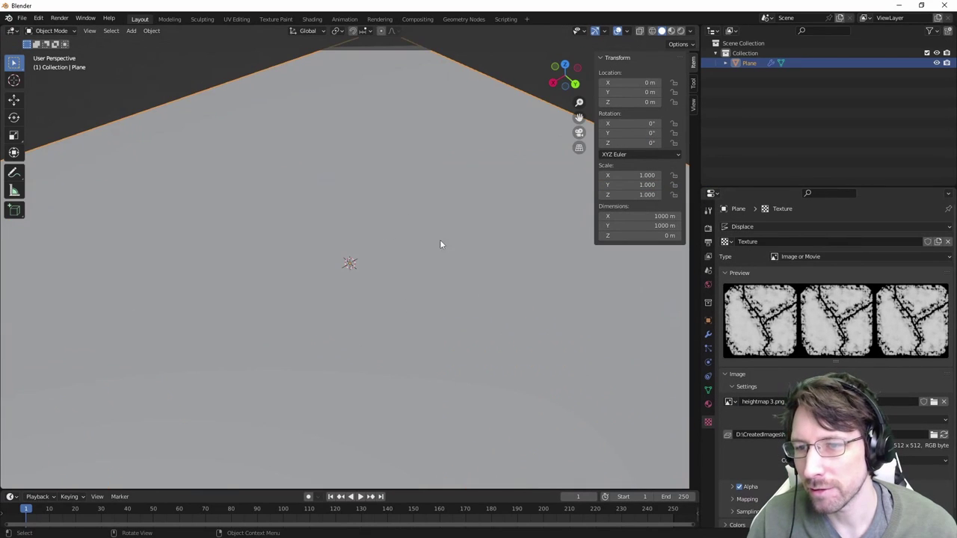
# Step: Set the Displace modifier's texture coordinates to UV
pyautogui.scroll(-1, 710, 309)
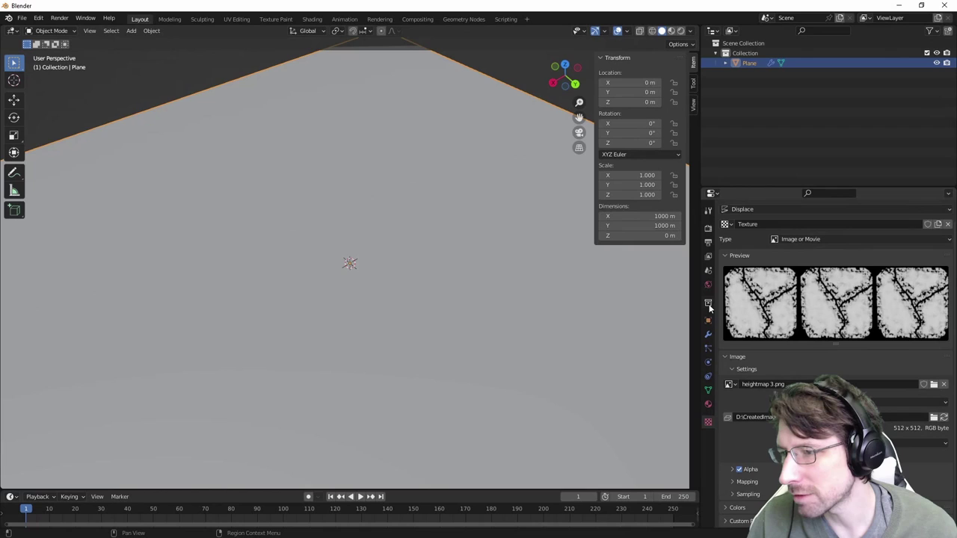
pyautogui.click(708, 337)
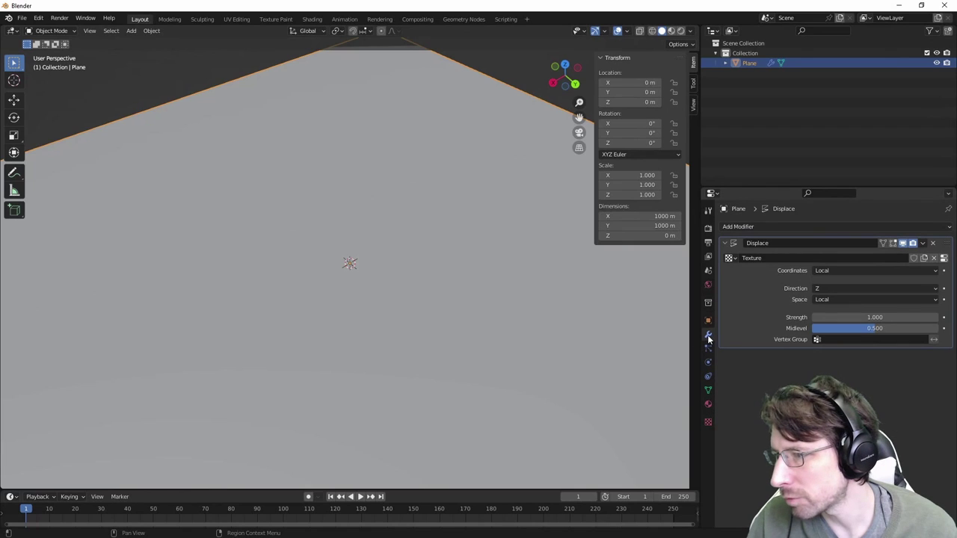
pyautogui.click(842, 270)
pyautogui.click(842, 270)
pyautogui.click(842, 270)
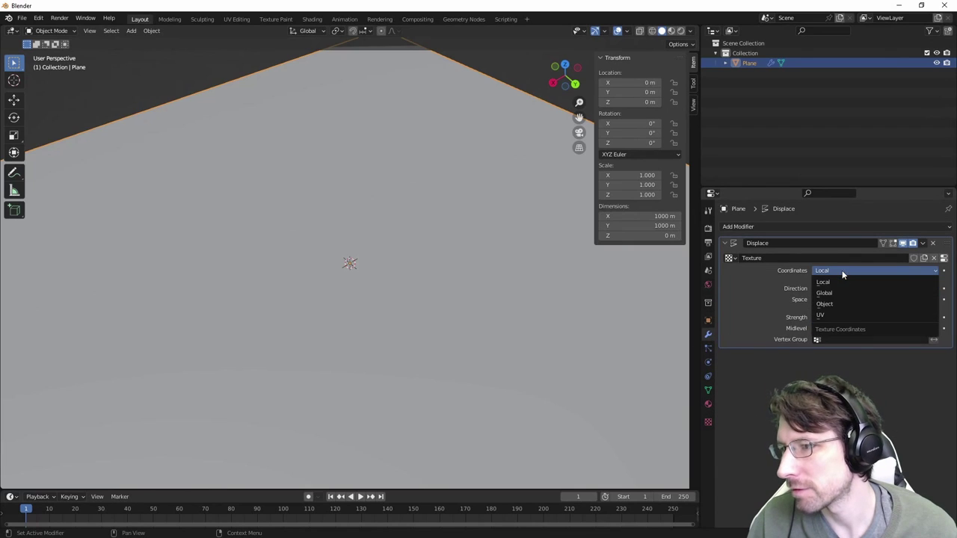
pyautogui.click(835, 315)
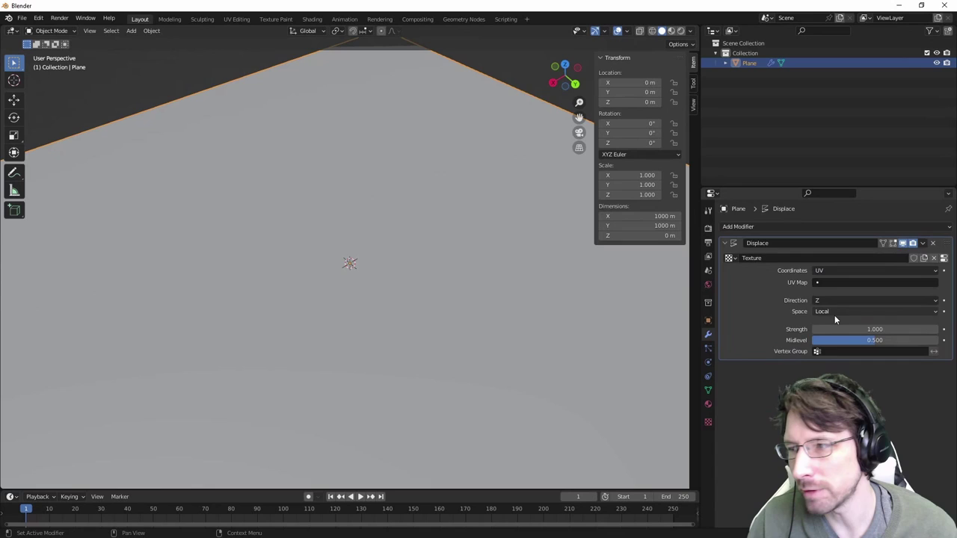
# Step: Set the Displace modifier to RGB to XYZ direction, Global space and strength 2.2, and deselect the plane
pyautogui.click(709, 406)
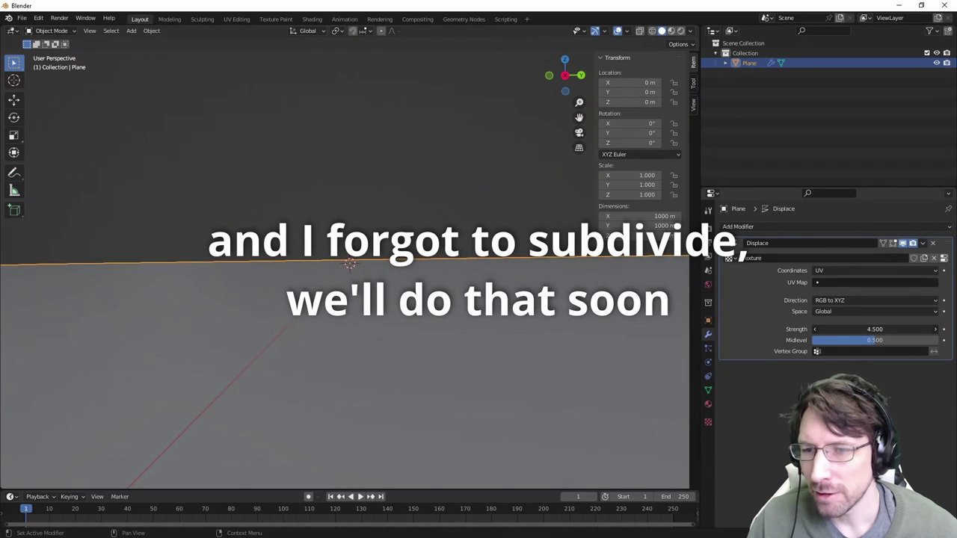
pyautogui.moveTo(398, 278); pyautogui.dragTo(433, 256, button='middle')
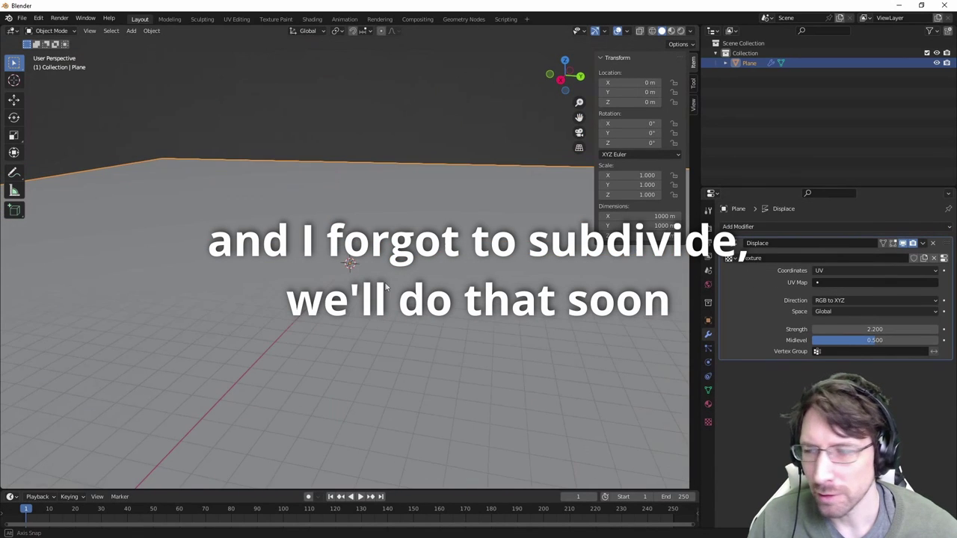
pyautogui.click(730, 114)
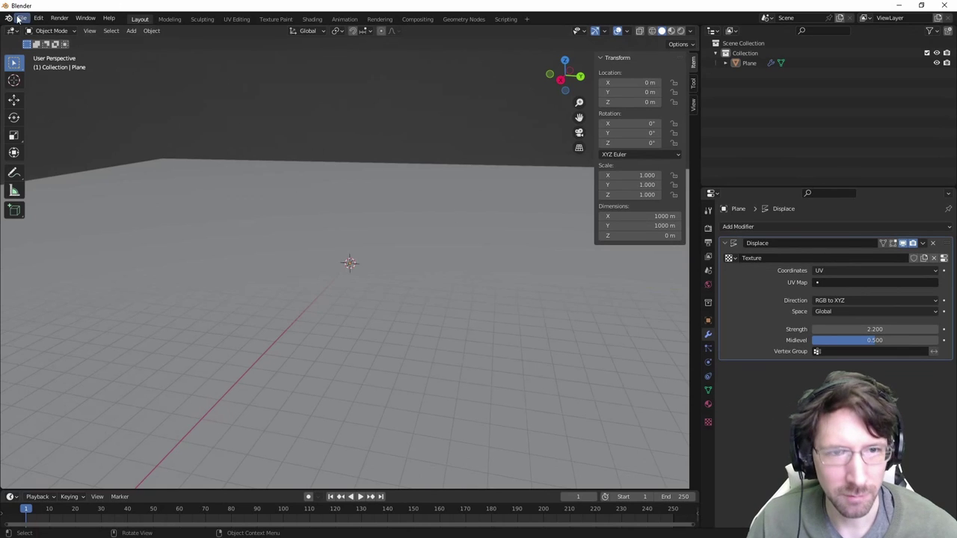
# Step: Add a Sun light at the scene's origin
pyautogui.hotkey('shift', 'a')
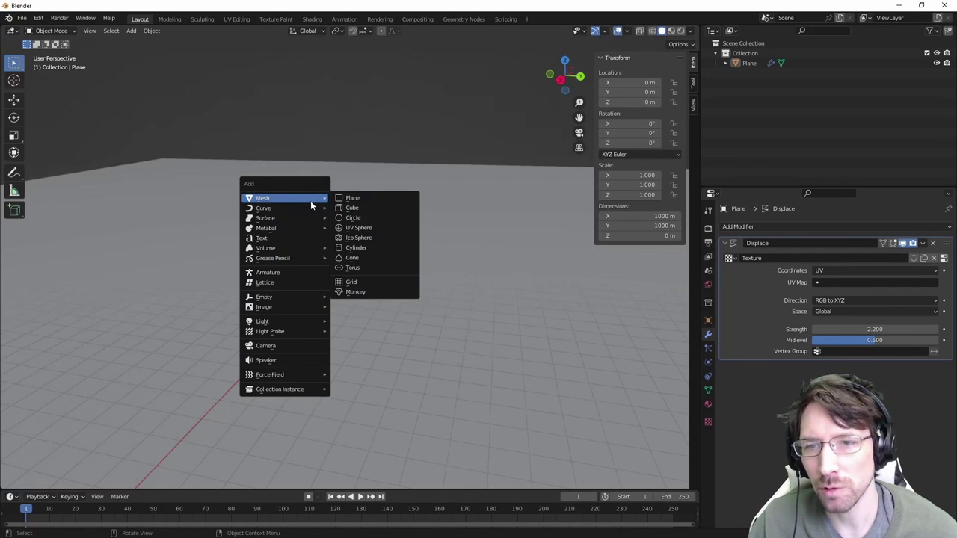
pyautogui.moveTo(266, 323)
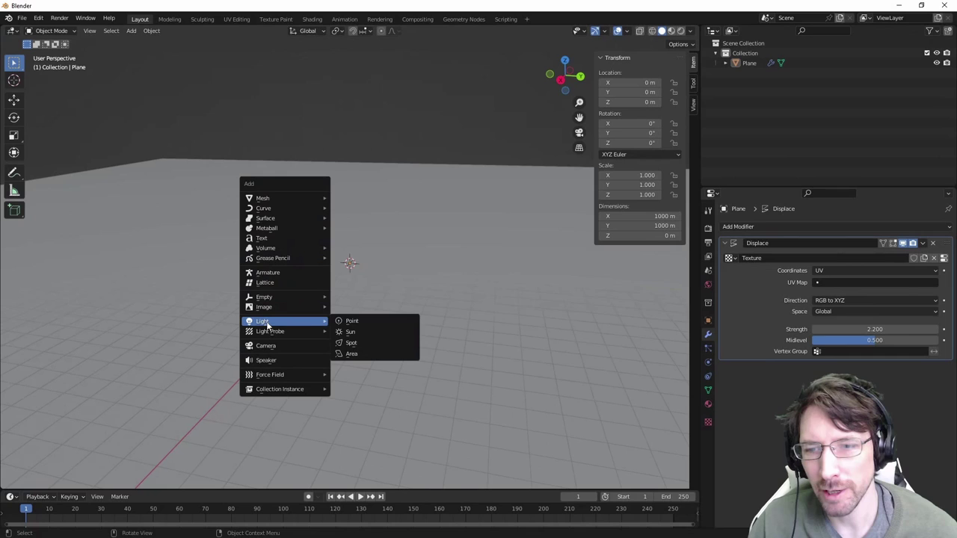
pyautogui.click(359, 331)
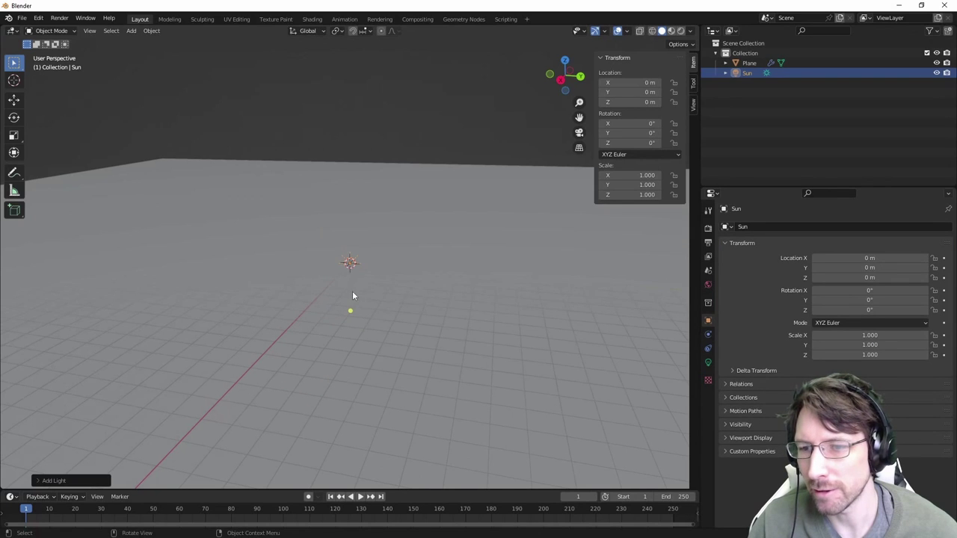
# Step: Select all objects and switch the viewport to Rendered shading
pyautogui.press('a')
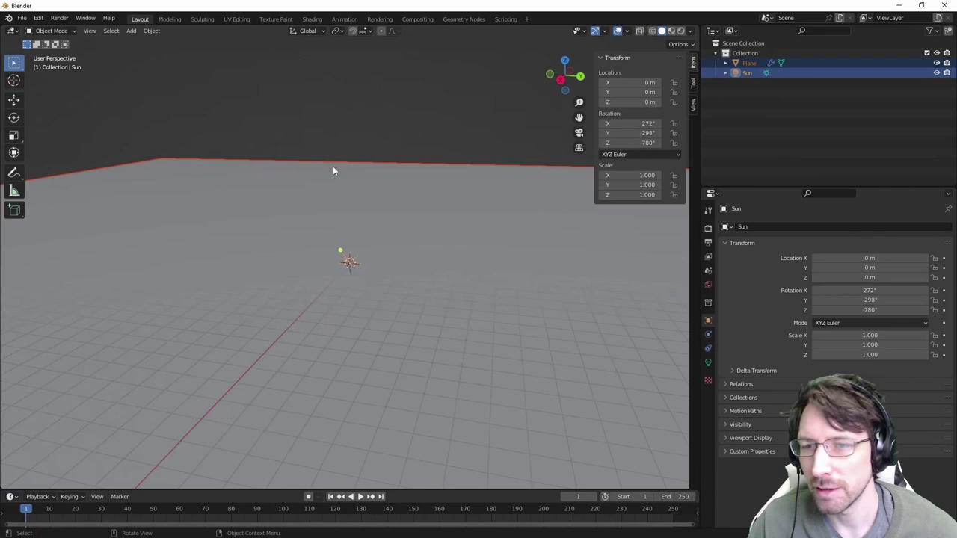
pyautogui.press('z')
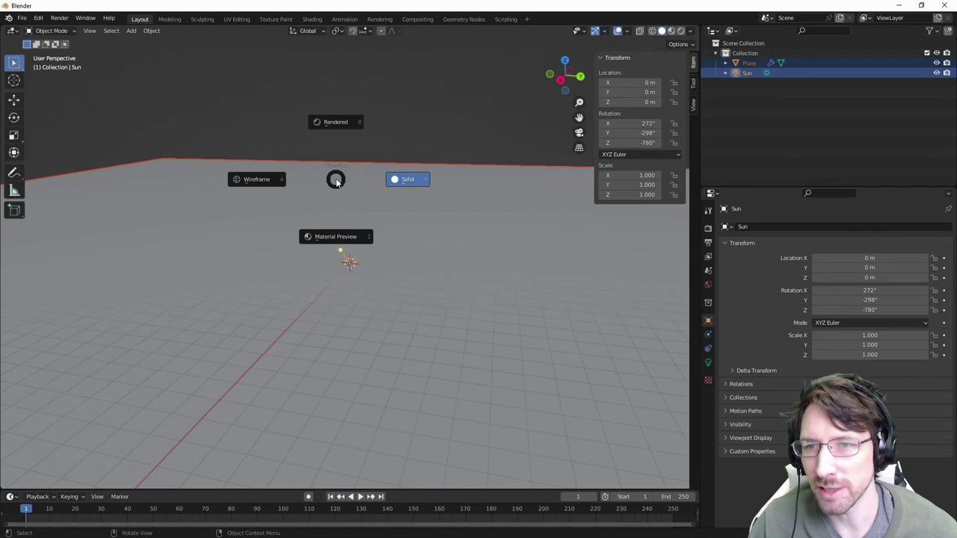
pyautogui.click(334, 125)
# Step: Aim the Sun light across the plane at a rotation of about X 272°, Y 56.1° and Z -1424°
pyautogui.moveTo(279, 197)
pyautogui.mouseDown(button='middle')
pyautogui.moveTo(331, 208)
pyautogui.moveTo(329, 241)
pyautogui.mouseUp(button='middle')
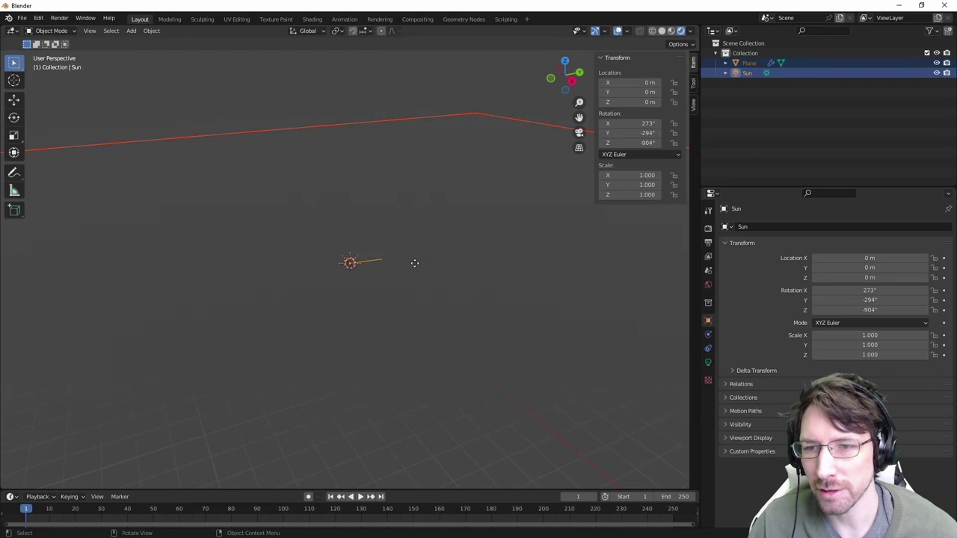
pyautogui.moveTo(414, 264); pyautogui.dragTo(342, 288)
pyautogui.moveTo(363, 259); pyautogui.dragTo(418, 259, button='middle')
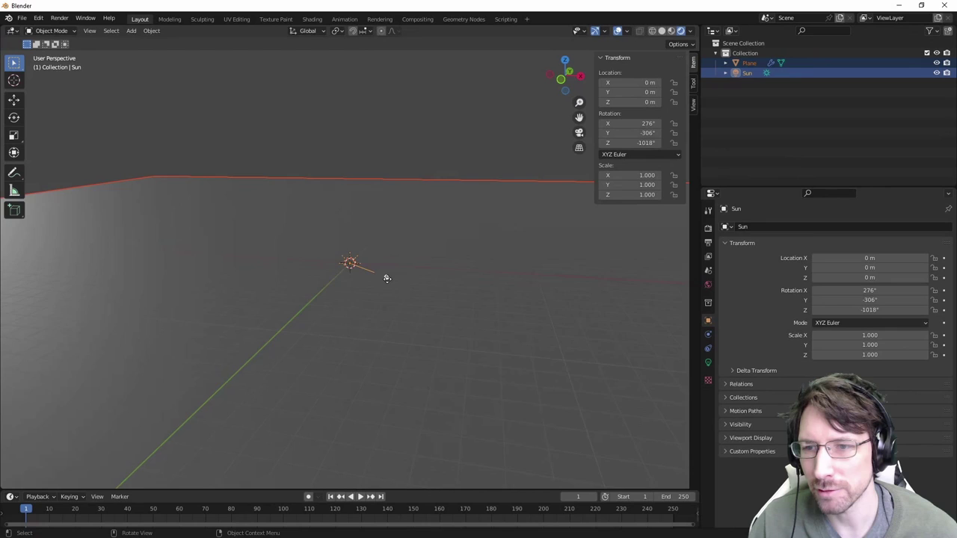
pyautogui.moveTo(387, 279); pyautogui.dragTo(345, 294)
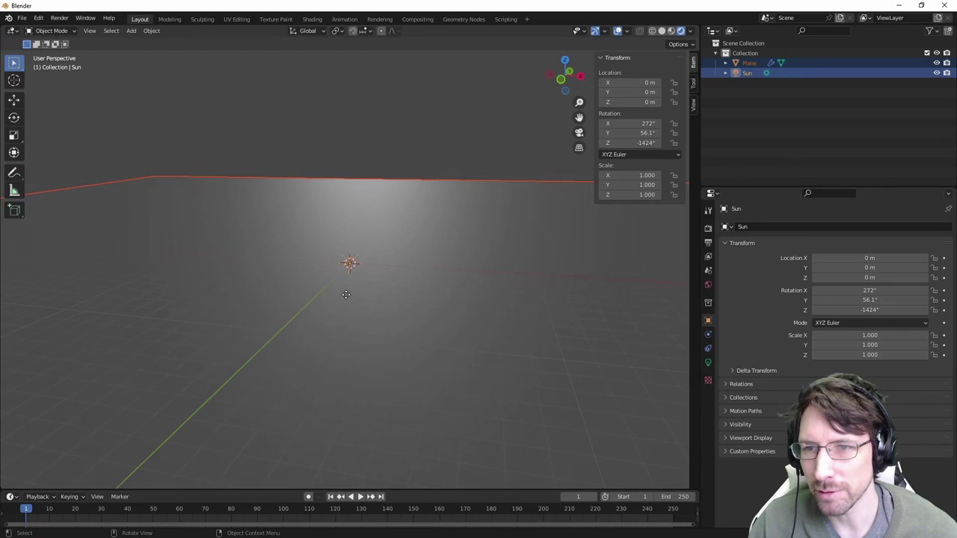
pyautogui.moveTo(316, 242); pyautogui.dragTo(377, 245, button='middle')
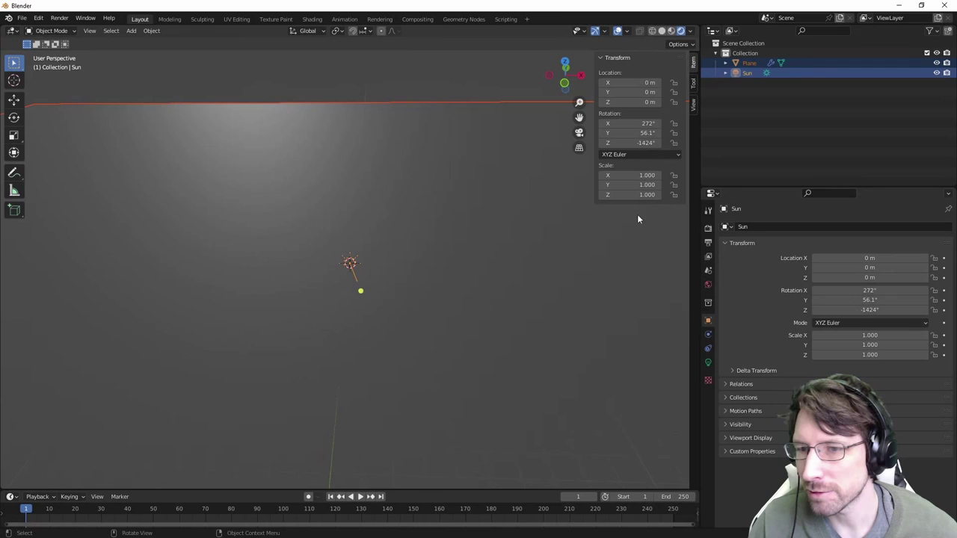
# Step: Set the Sun light's strength to 1.770 and give it a pale yellow colour
pyautogui.click(751, 72)
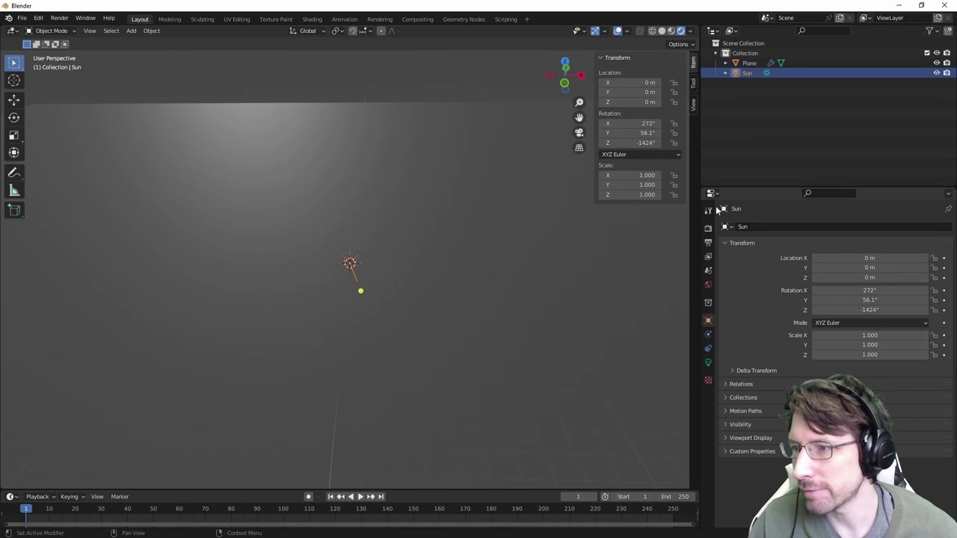
pyautogui.click(708, 284)
pyautogui.click(708, 334)
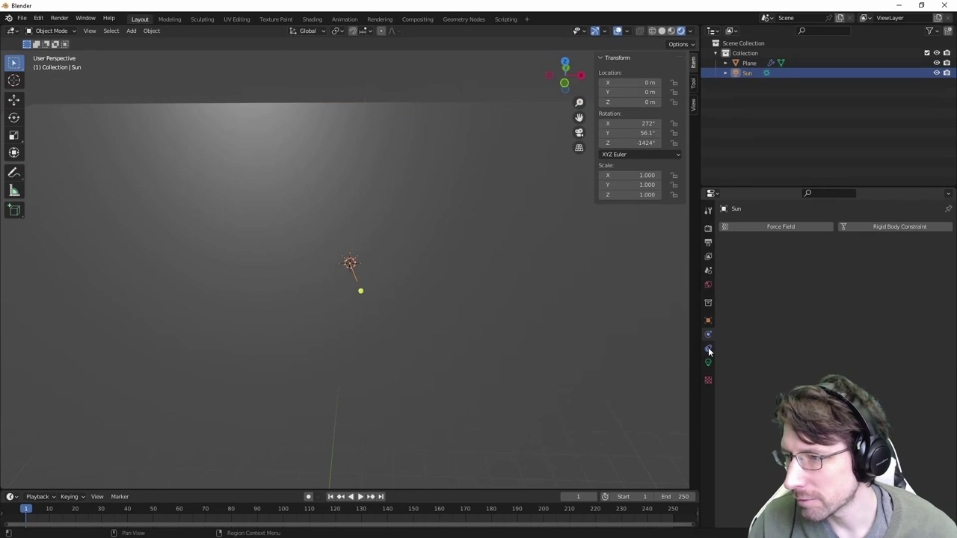
pyautogui.click(708, 348)
pyautogui.click(708, 362)
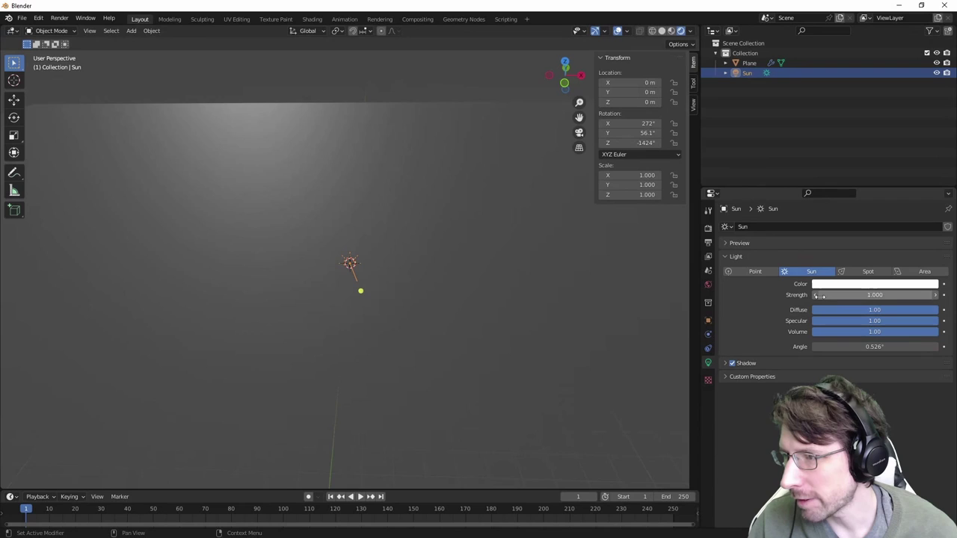
pyautogui.moveTo(820, 296); pyautogui.dragTo(883, 296)
pyautogui.click(819, 287)
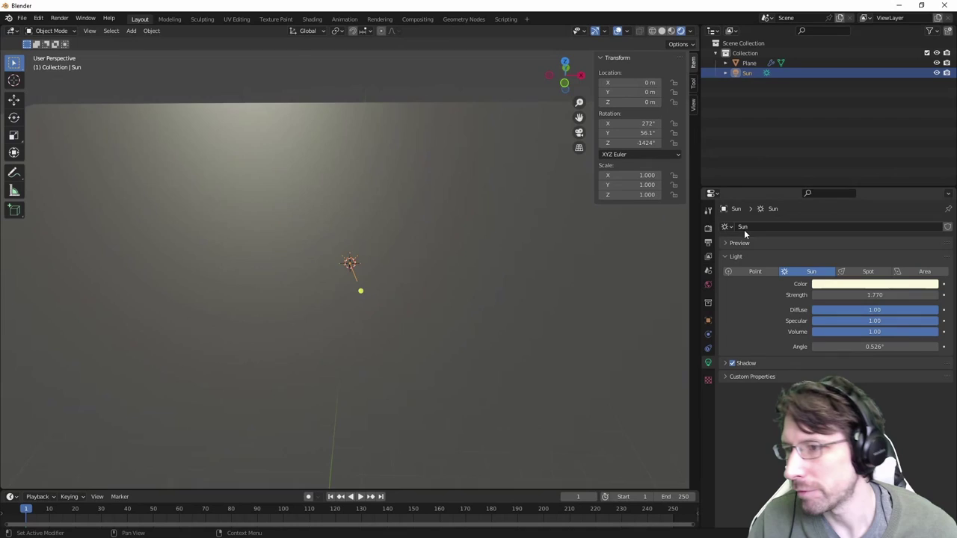
# Step: Select the plane and set its Displace strength to -76
pyautogui.click(578, 277)
pyautogui.moveTo(578, 278); pyautogui.dragTo(349, 275, button='middle')
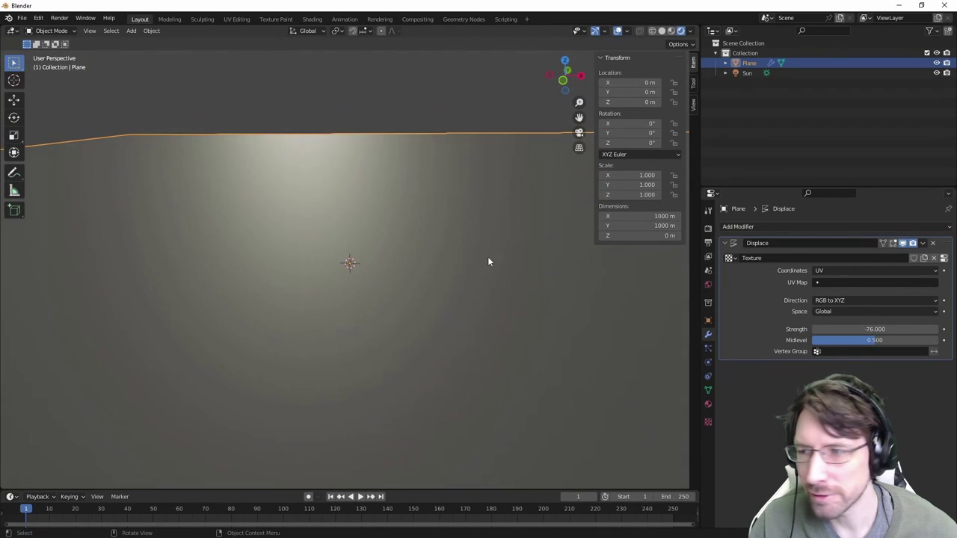
pyautogui.scroll(-2, 448, 277)
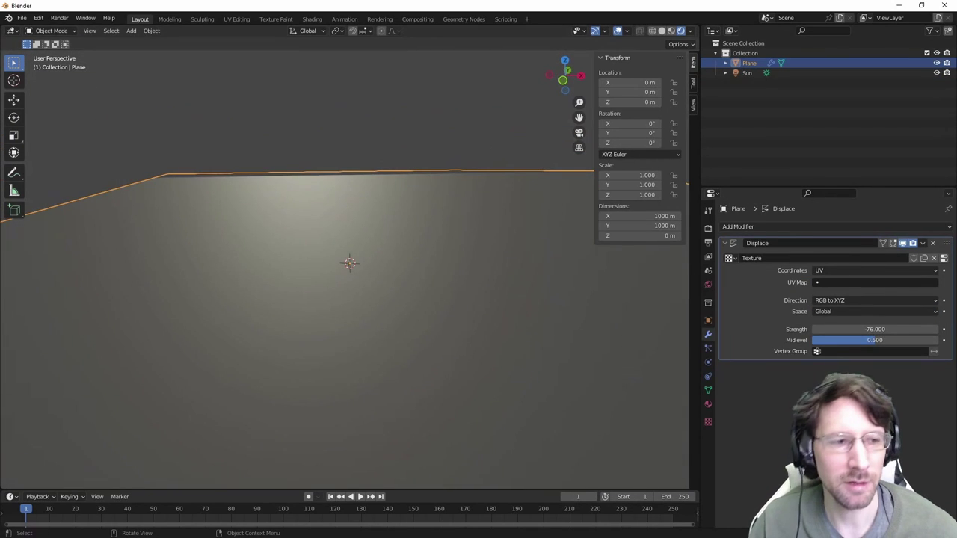
# Step: Compare the Displace modifier's Z and RGB to XYZ directions on the plane, and leave the direction set to Z
pyautogui.click(879, 300)
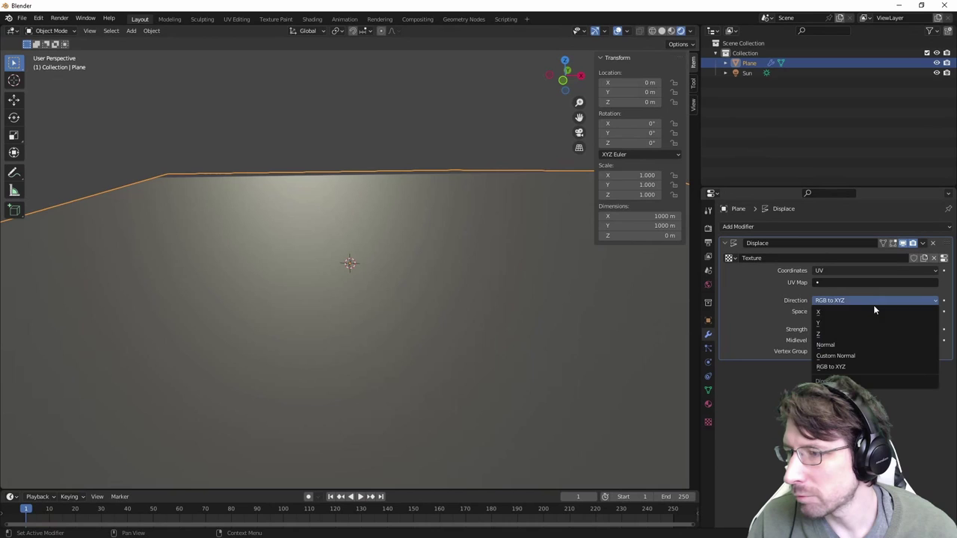
pyautogui.click(822, 333)
pyautogui.moveTo(350, 240); pyautogui.dragTo(322, 238, button='middle')
pyautogui.click(845, 300)
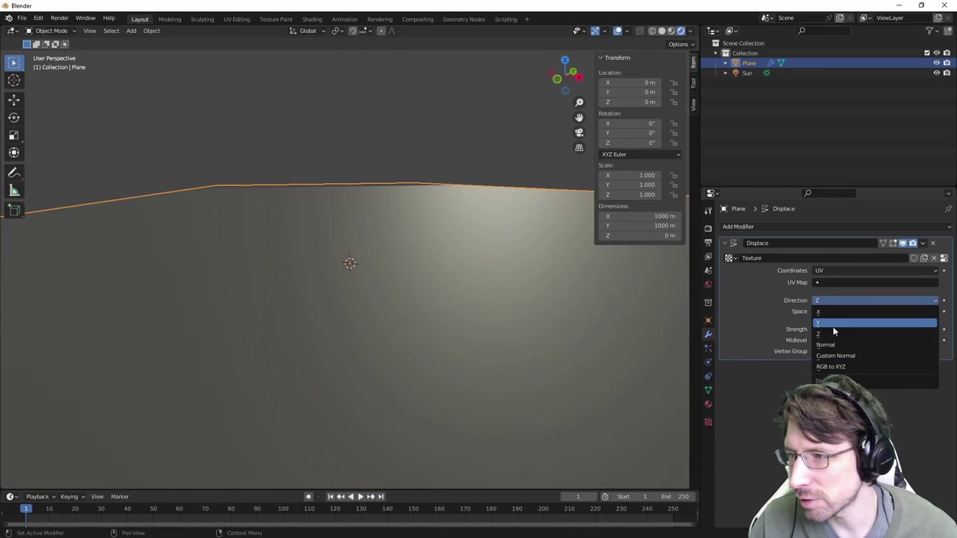
pyautogui.click(830, 367)
pyautogui.click(868, 300)
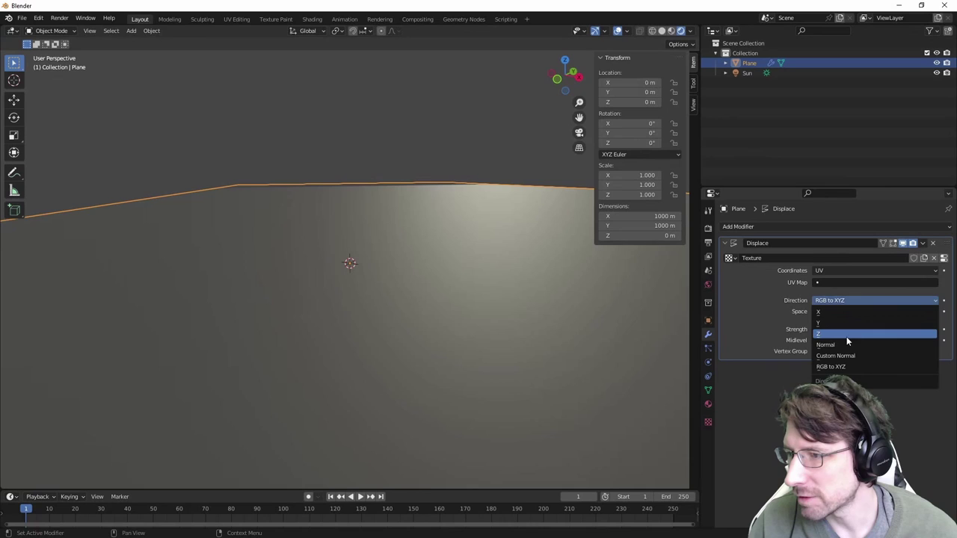
pyautogui.click(846, 336)
pyautogui.moveTo(465, 278); pyautogui.dragTo(474, 288, button='middle')
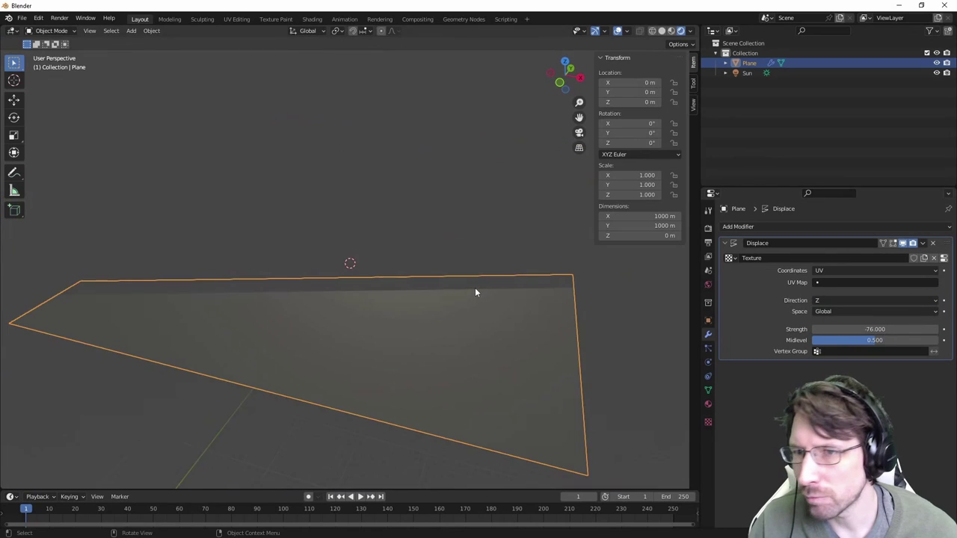
pyautogui.scroll(3, 481, 295)
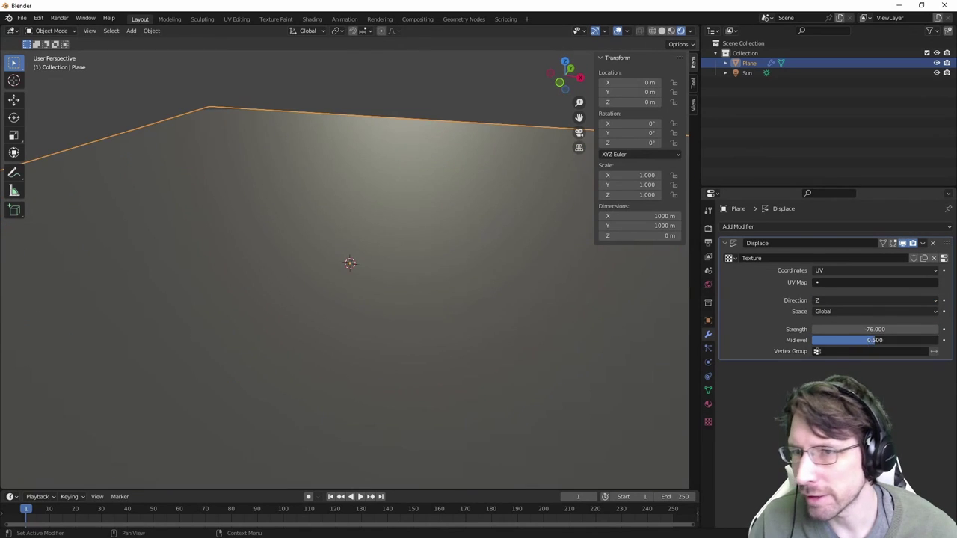
# Step: Set the Displace modifier's midlevel to 0 and strength to -8, and inspect the plane's surface
pyautogui.moveTo(875, 340); pyautogui.dragTo(823, 340)
pyautogui.moveTo(329, 254)
pyautogui.mouseDown(button='middle')
pyautogui.moveTo(374, 256)
pyautogui.moveTo(366, 239)
pyautogui.mouseUp(button='middle')
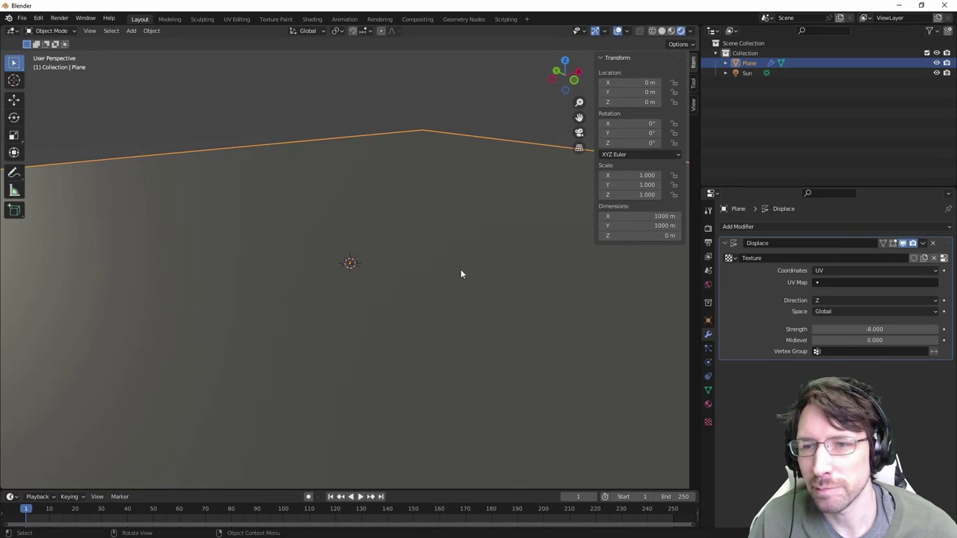
pyautogui.scroll(-2, 363, 303)
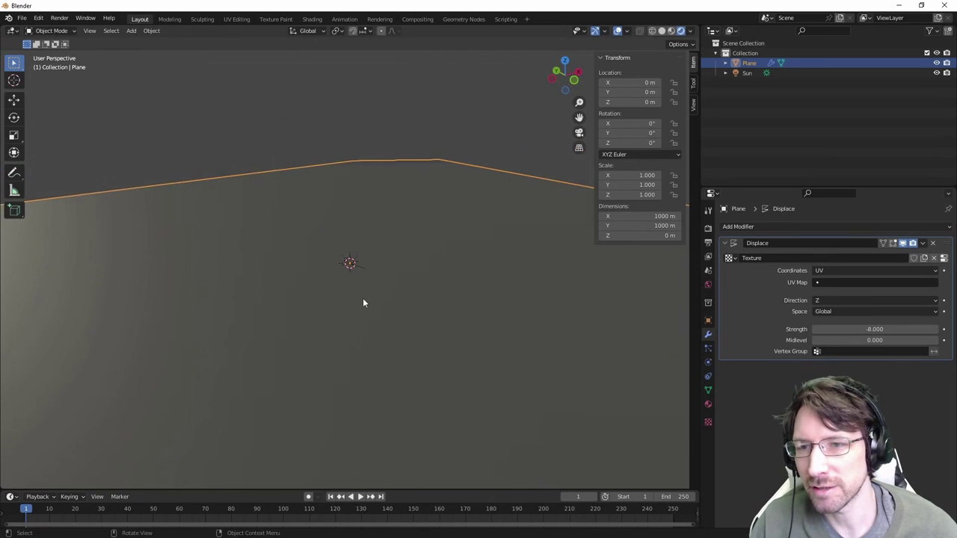
pyautogui.scroll(-5, 364, 302)
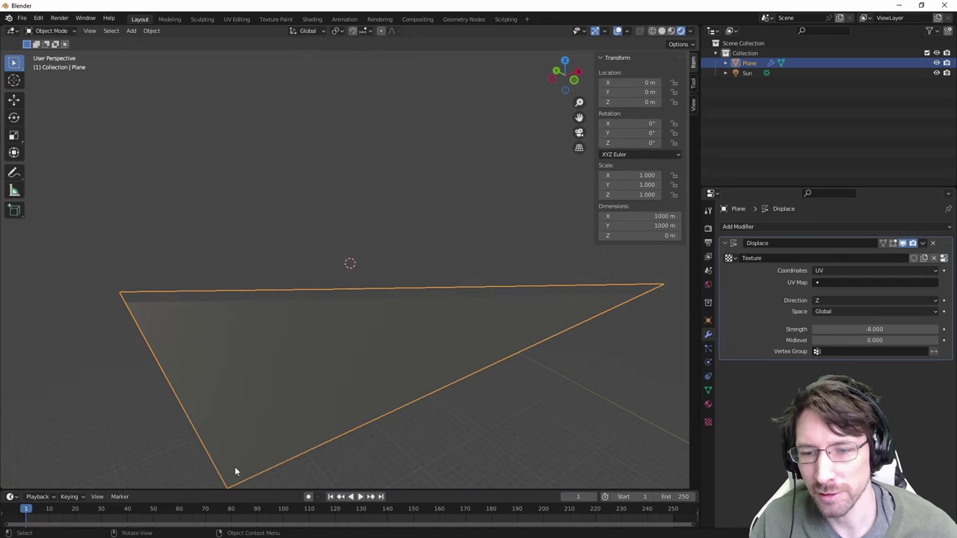
pyautogui.scroll(6, 348, 348)
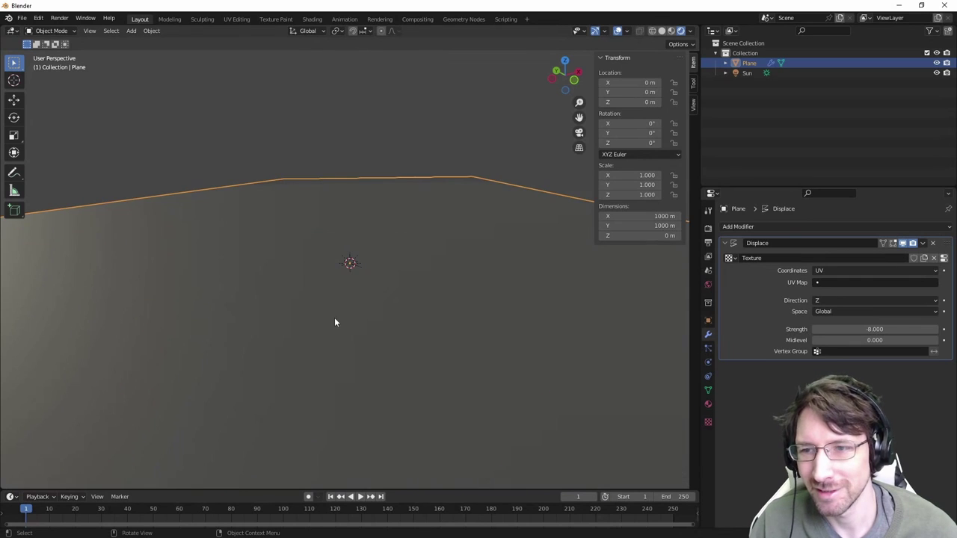
pyautogui.scroll(1, 336, 320)
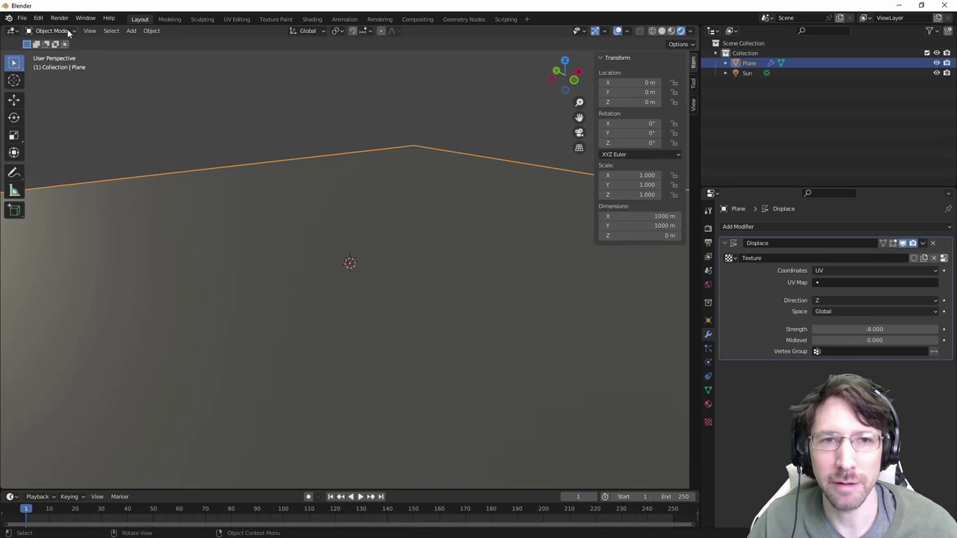
# Step: Subdivide the plane's mesh in Edit Mode with 100 cuts
pyautogui.press('Tab')
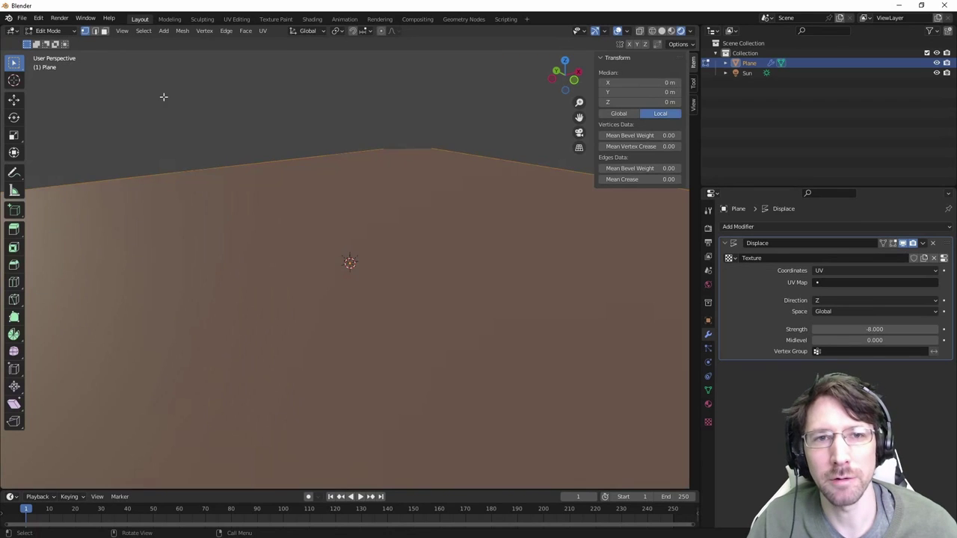
pyautogui.click(65, 32)
pyautogui.click(57, 53)
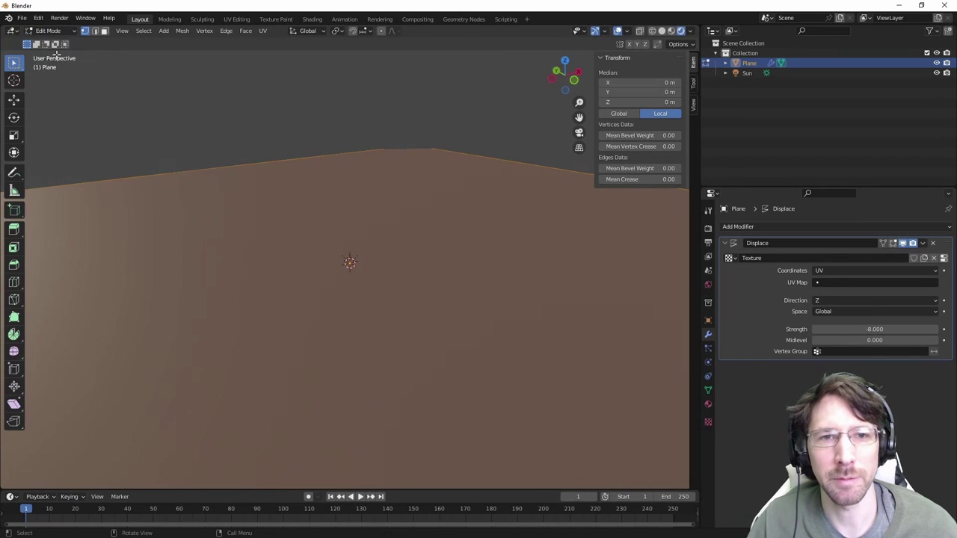
pyautogui.rightClick(356, 210)
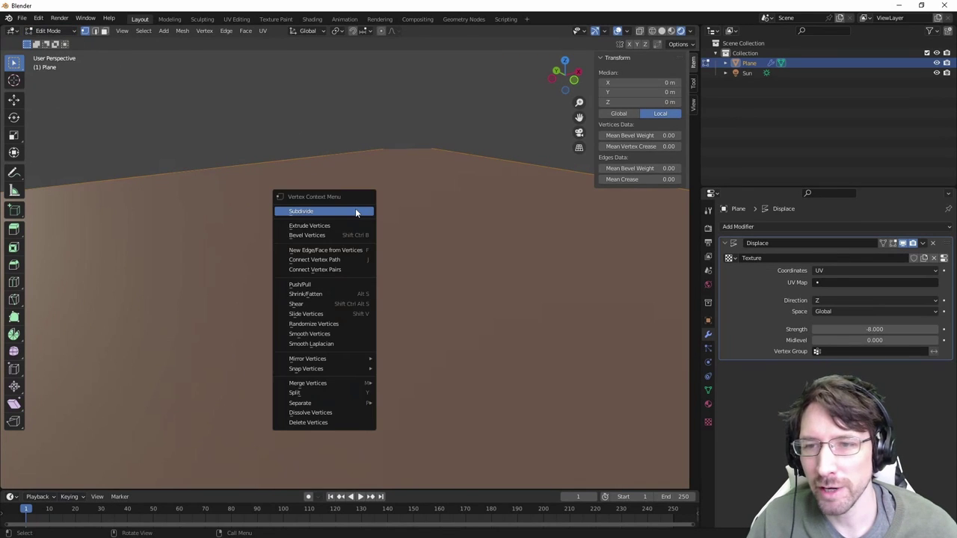
pyautogui.click(296, 213)
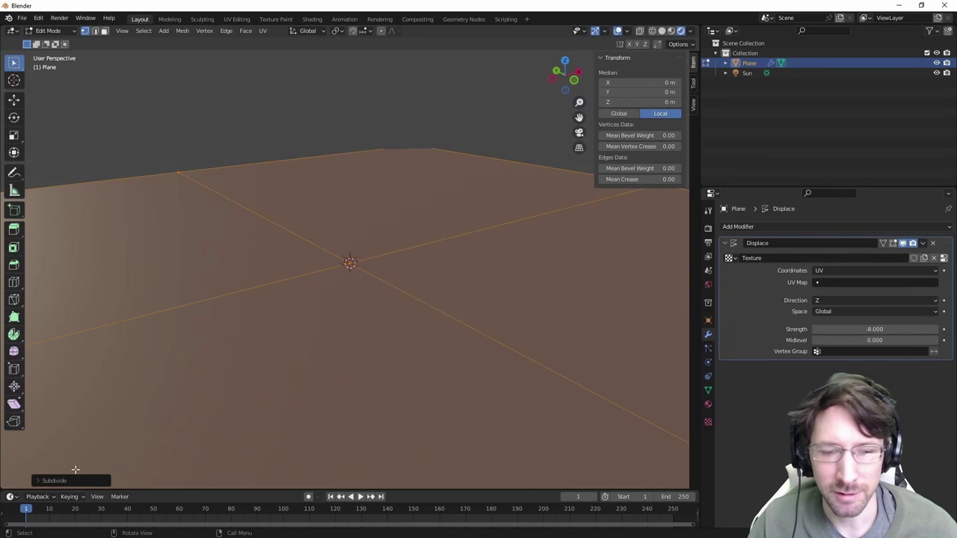
pyautogui.click(37, 481)
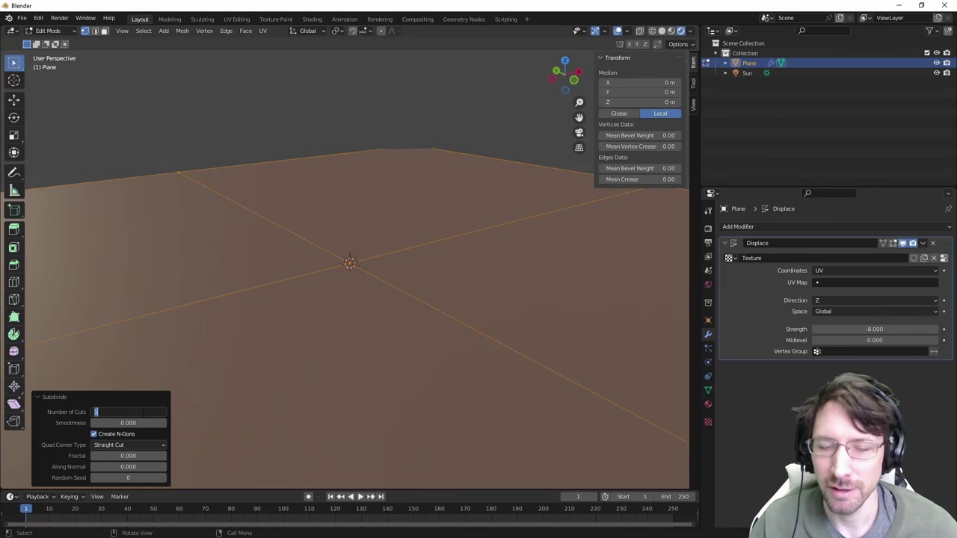
pyautogui.press('Return')
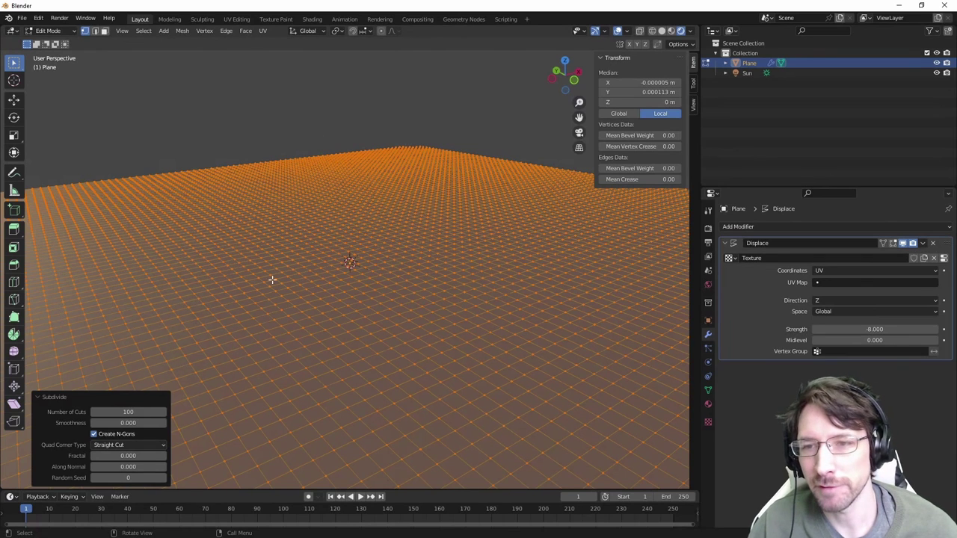
# Step: Return the plane to Object Mode and inspect the displaced terrain
pyautogui.click(56, 33)
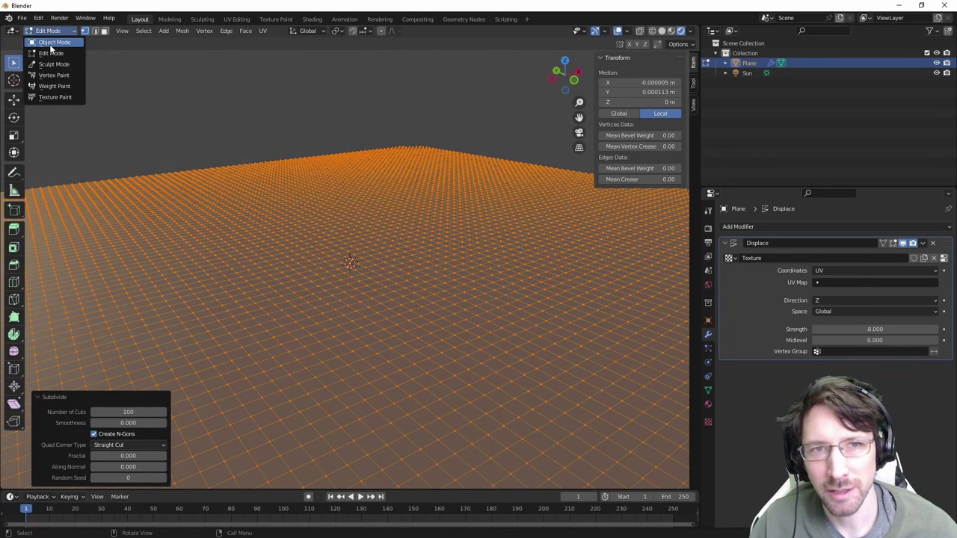
pyautogui.click(49, 38)
pyautogui.moveTo(151, 172); pyautogui.dragTo(549, 135, button='middle')
# Step: Select the Sun light and rotate it to about X 281°, Y 53.9° and Z -1394° to relight the terrain
pyautogui.click(737, 73)
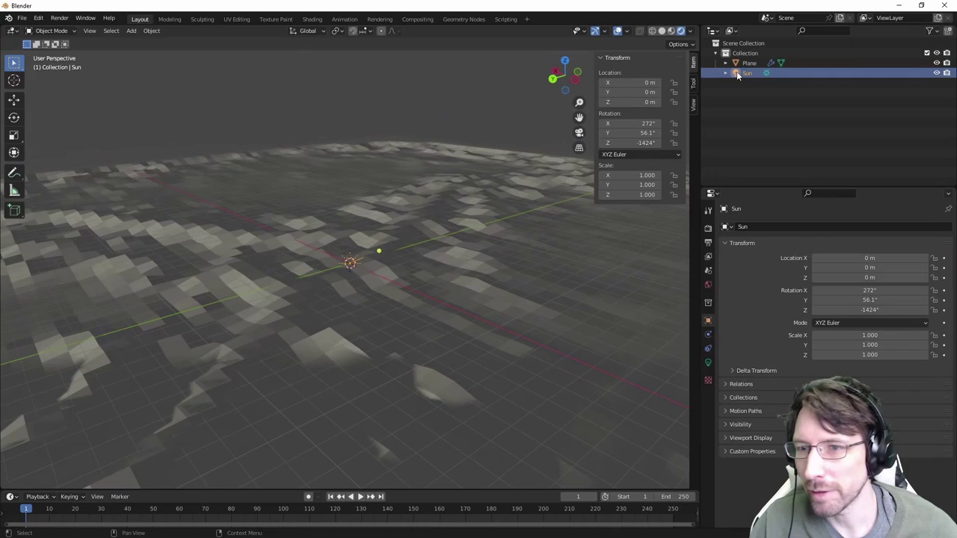
pyautogui.moveTo(362, 288); pyautogui.dragTo(333, 217, button='middle')
pyautogui.press('r')
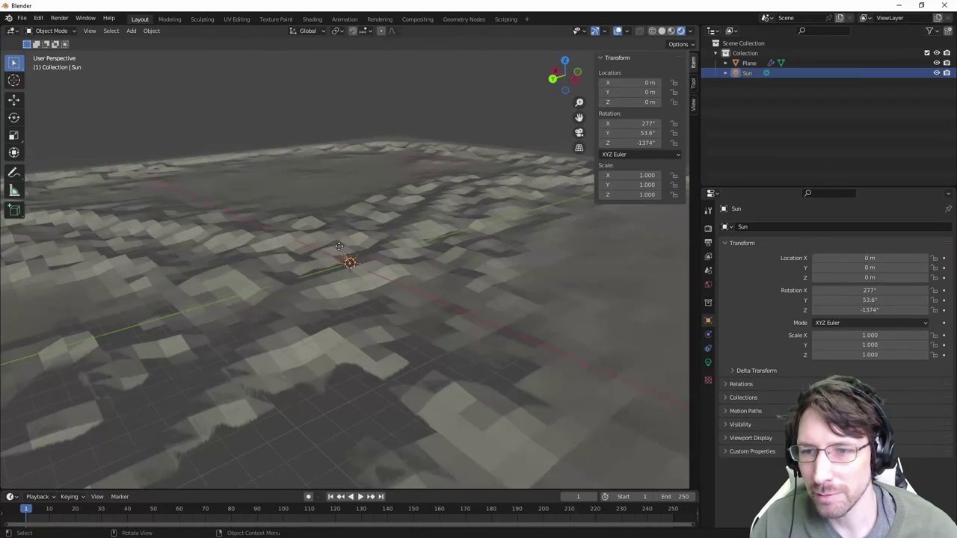
pyautogui.click(324, 250)
pyautogui.moveTo(324, 251); pyautogui.dragTo(361, 252)
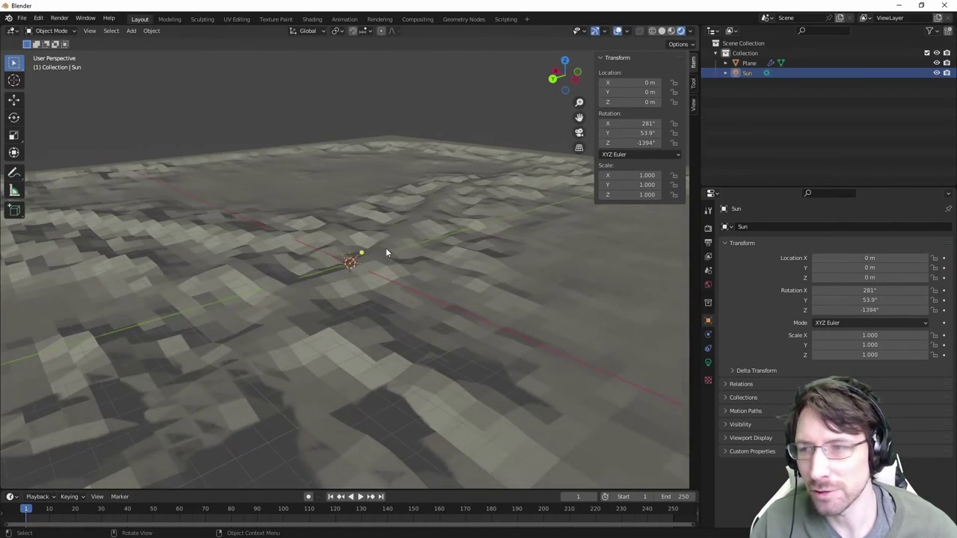
# Step: Select the plane and switch the viewport to Wireframe shading to examine its subdivided mesh
pyautogui.click(748, 63)
pyautogui.press('z')
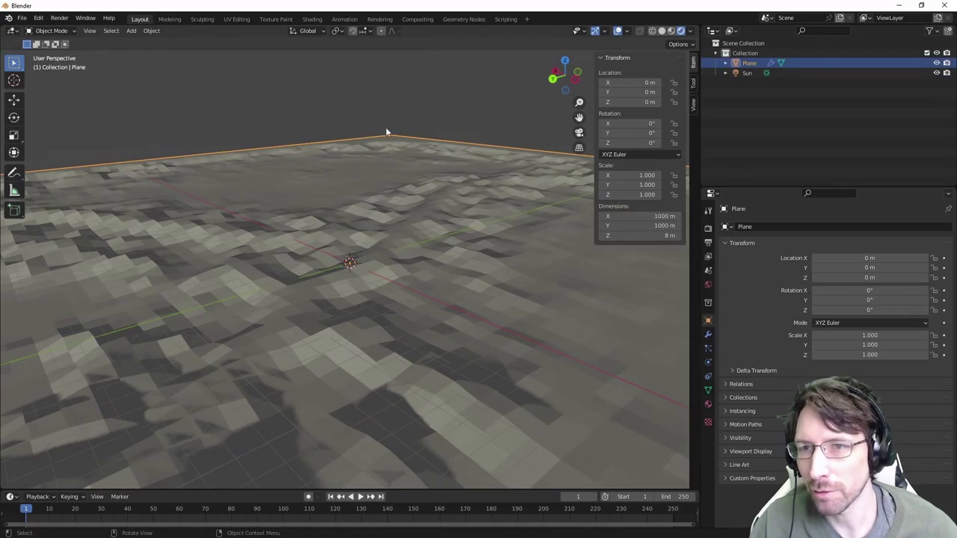
pyautogui.press('z')
pyautogui.click(365, 177)
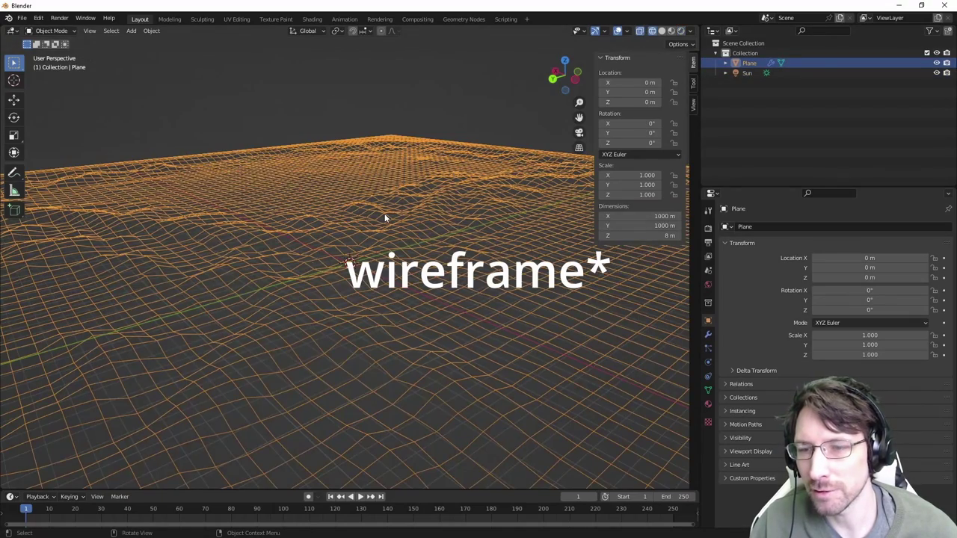
pyautogui.moveTo(302, 220)
pyautogui.mouseDown(button='middle')
pyautogui.moveTo(406, 210)
pyautogui.moveTo(429, 192)
pyautogui.moveTo(423, 211)
pyautogui.moveTo(307, 223)
pyautogui.mouseUp(button='middle')
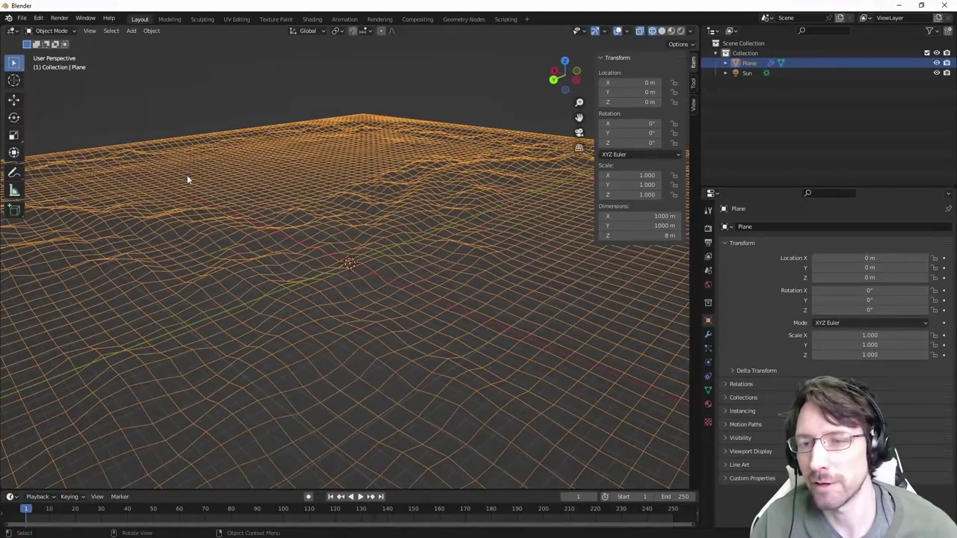
pyautogui.moveTo(188, 179); pyautogui.dragTo(257, 214, button='middle')
# Step: Switch the viewport to Solid shading and view the displaced plane
pyautogui.press('z')
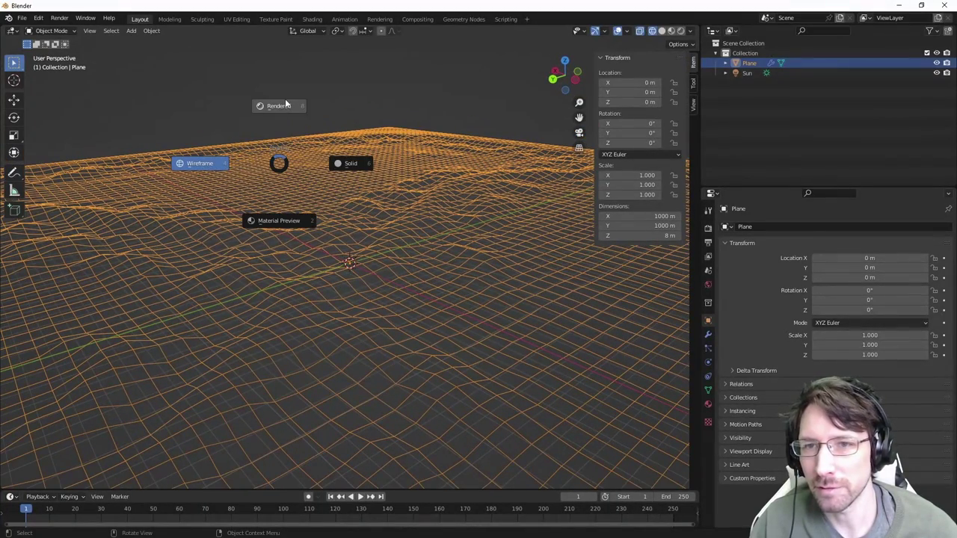
pyautogui.click(305, 106)
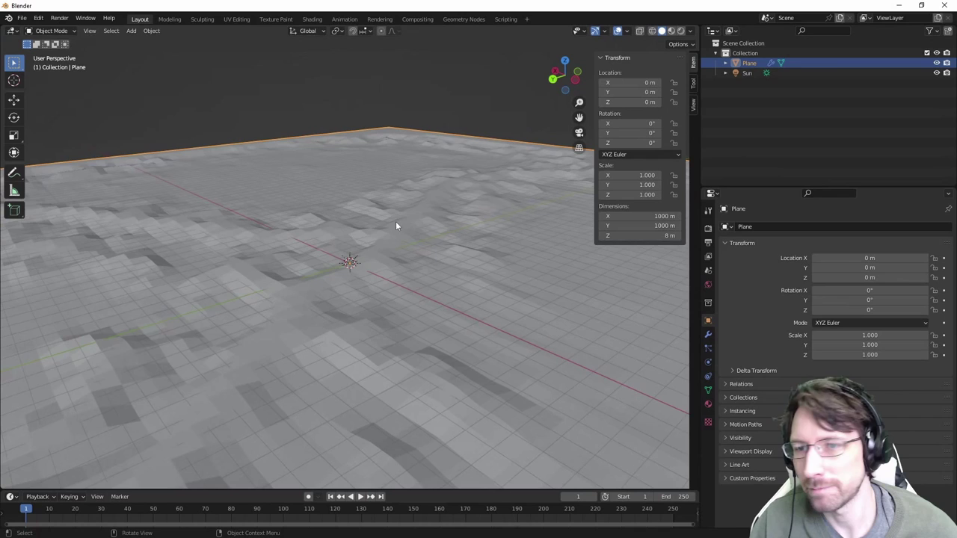
pyautogui.moveTo(396, 226); pyautogui.dragTo(599, 302, button='middle')
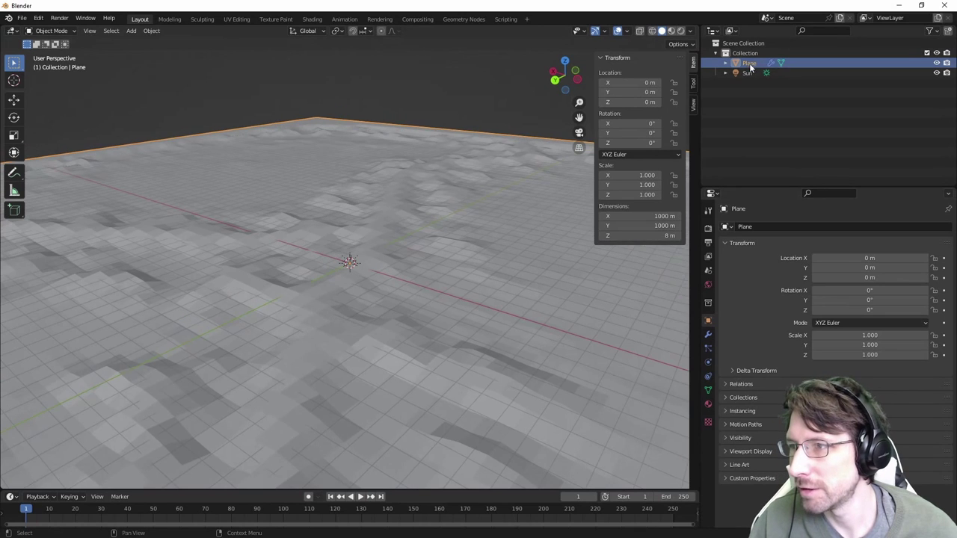
# Step: Set the plane's Displace strength to -99.9 and check the heightmap preview of its texture
pyautogui.click(708, 335)
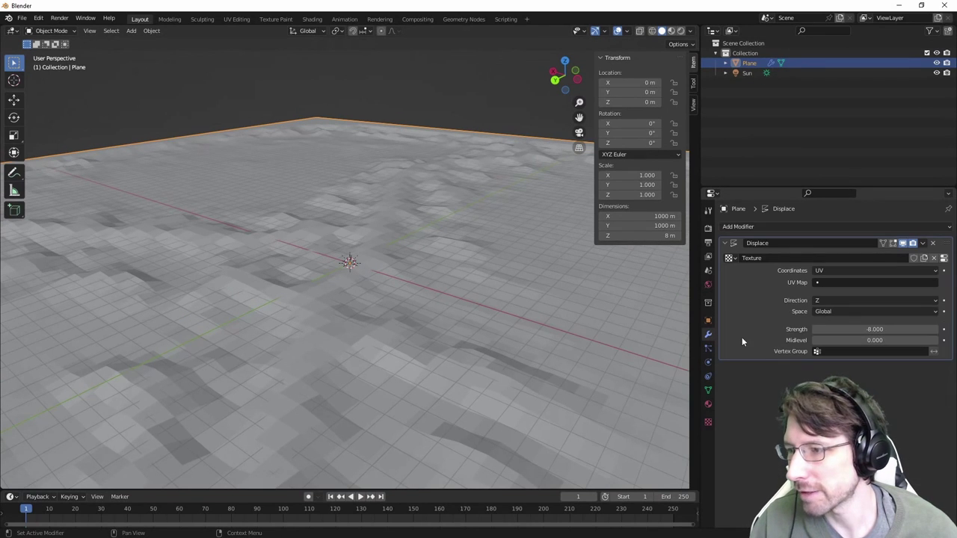
pyautogui.moveTo(846, 330)
pyautogui.mouseDown()
pyautogui.moveTo(777, 330)
pyautogui.moveTo(849, 329)
pyautogui.moveTo(839, 329)
pyautogui.mouseUp()
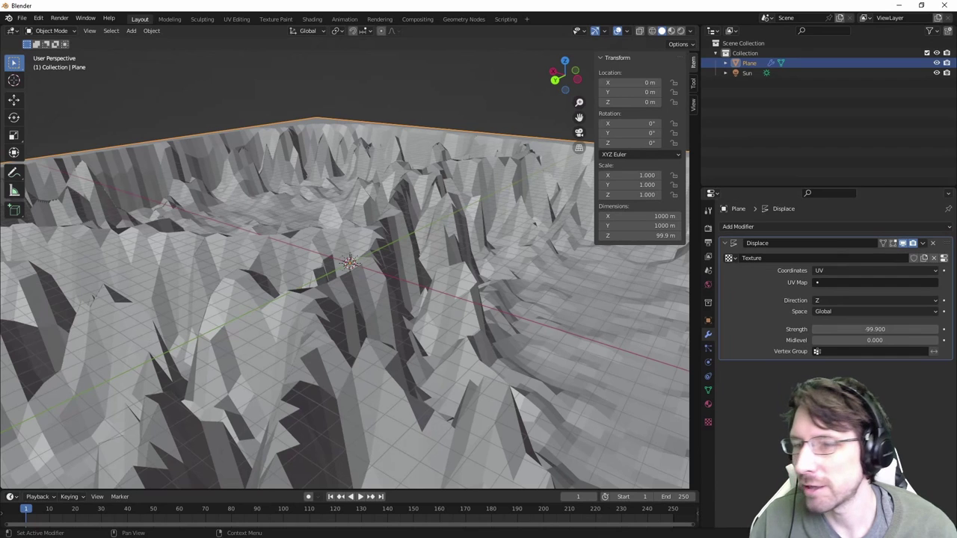
pyautogui.click(708, 404)
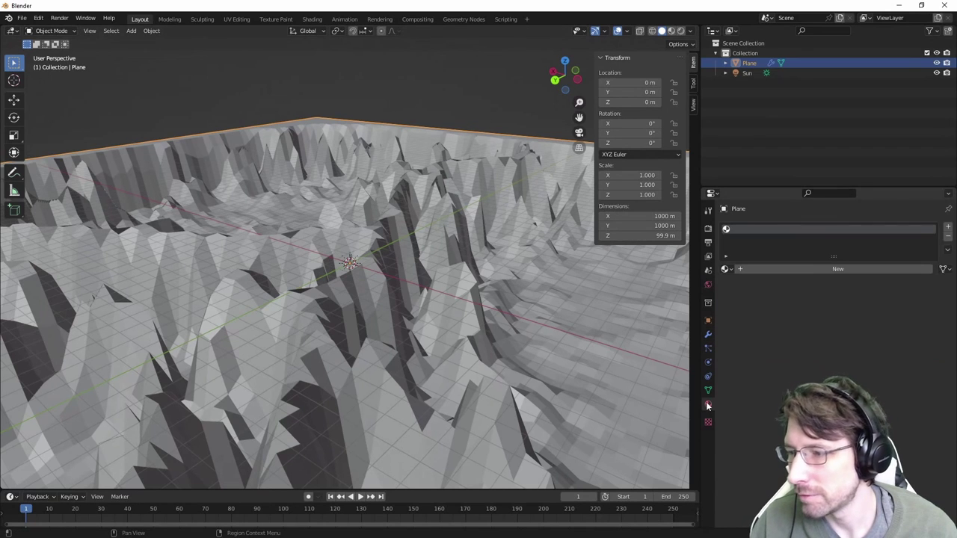
pyautogui.click(709, 422)
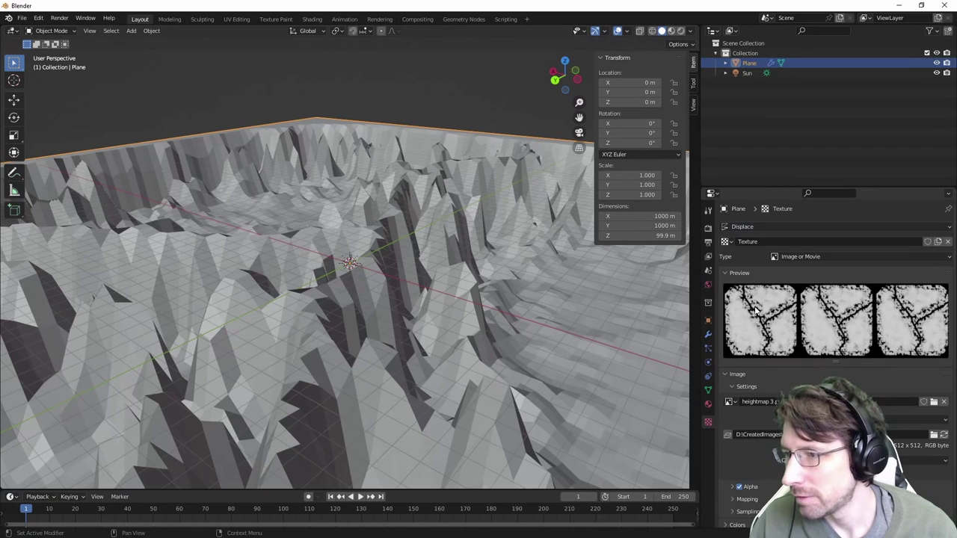
# Step: Set the plane's Displace strength to 42.6 and inspect the raised terrain and its cracks
pyautogui.click(709, 334)
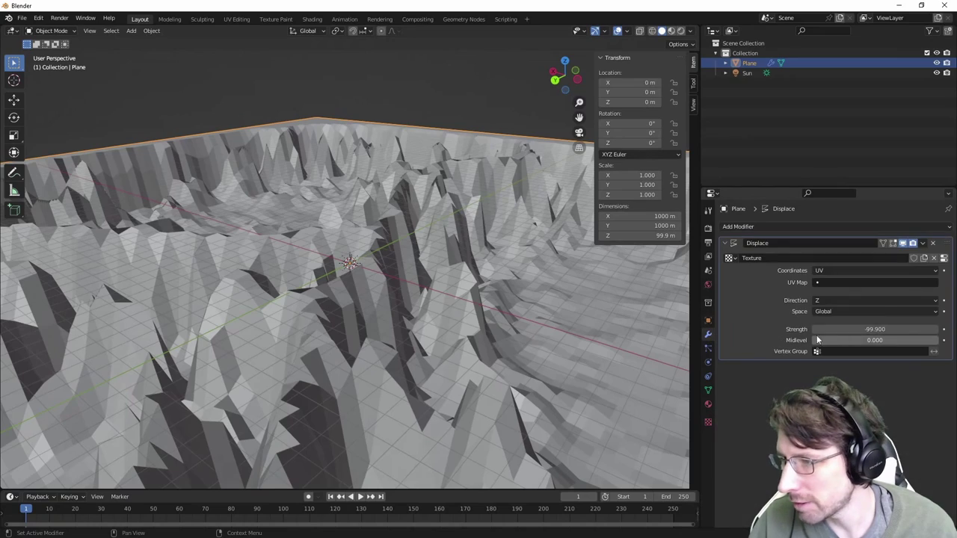
pyautogui.moveTo(875, 329); pyautogui.dragTo(953, 329)
pyautogui.scroll(-4, 335, 318)
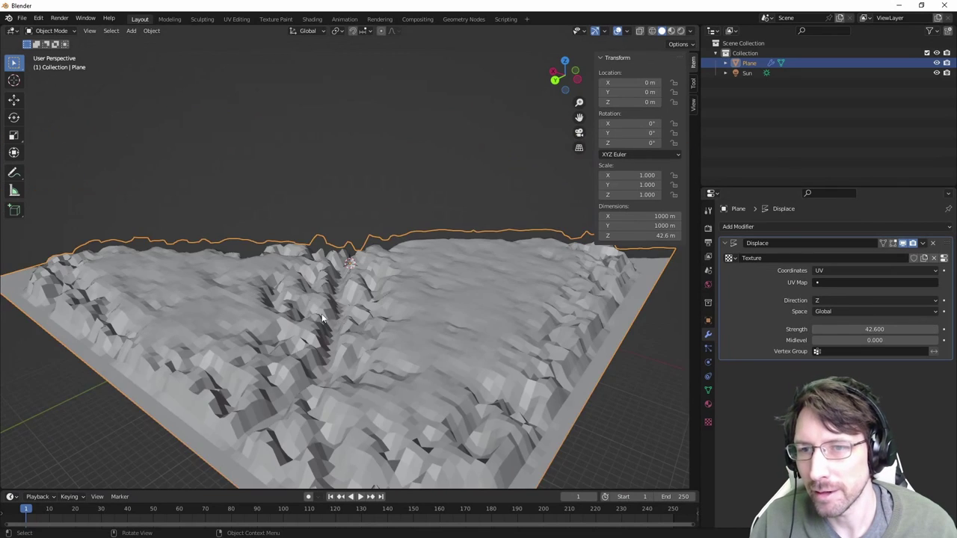
pyautogui.scroll(2, 313, 309)
pyautogui.moveTo(313, 309); pyautogui.dragTo(367, 318, button='middle')
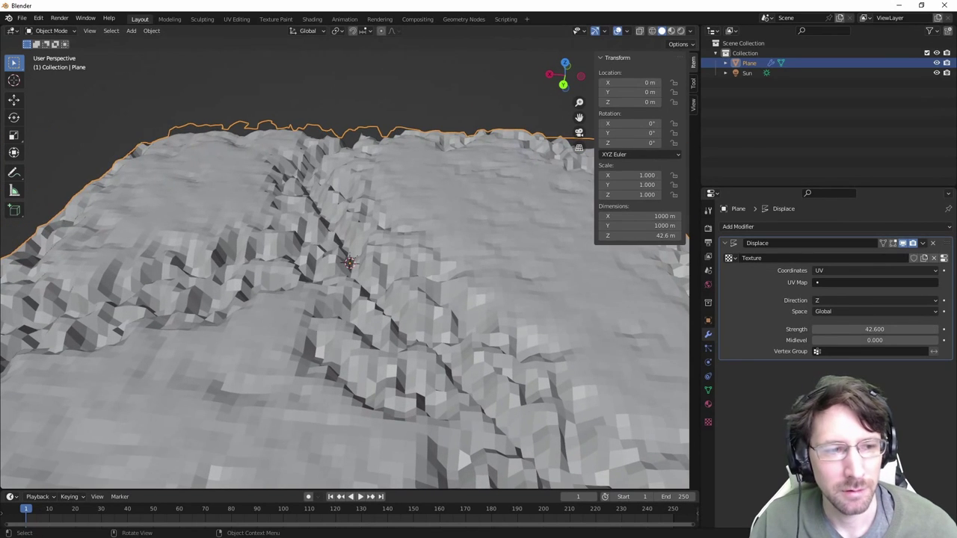
# Step: Look through the Editing and Viewport preferences and close the preferences window
pyautogui.hotkey('ctrl', ',')
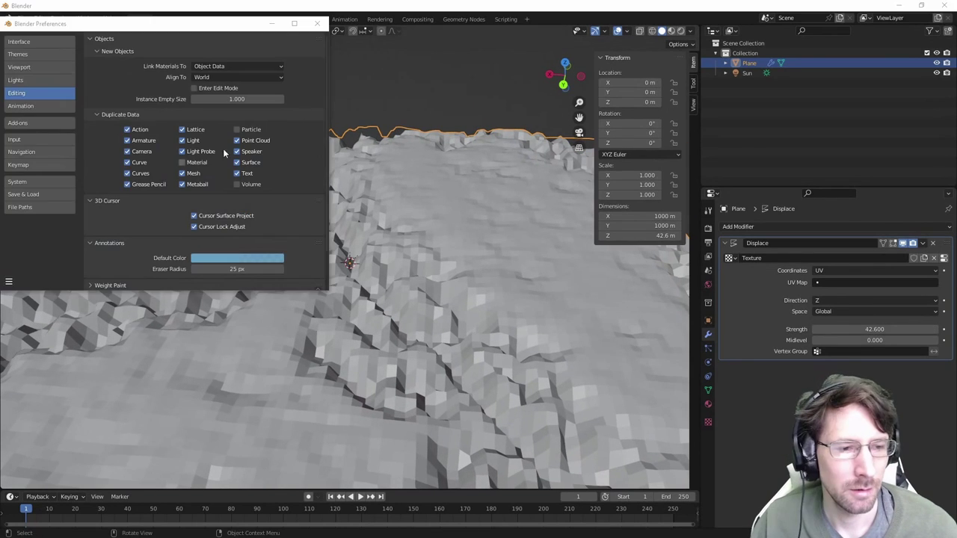
pyautogui.click(316, 26)
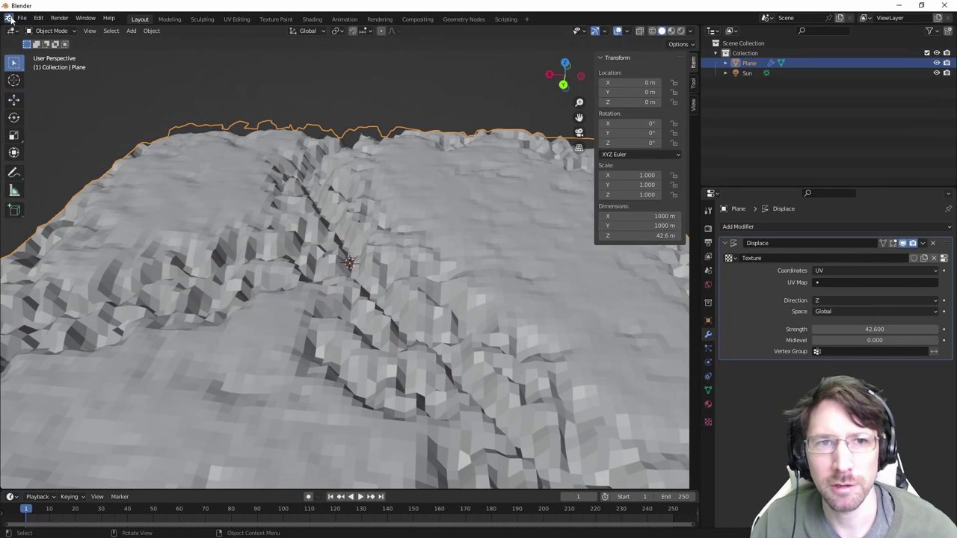
pyautogui.click(21, 17)
pyautogui.moveTo(38, 17)
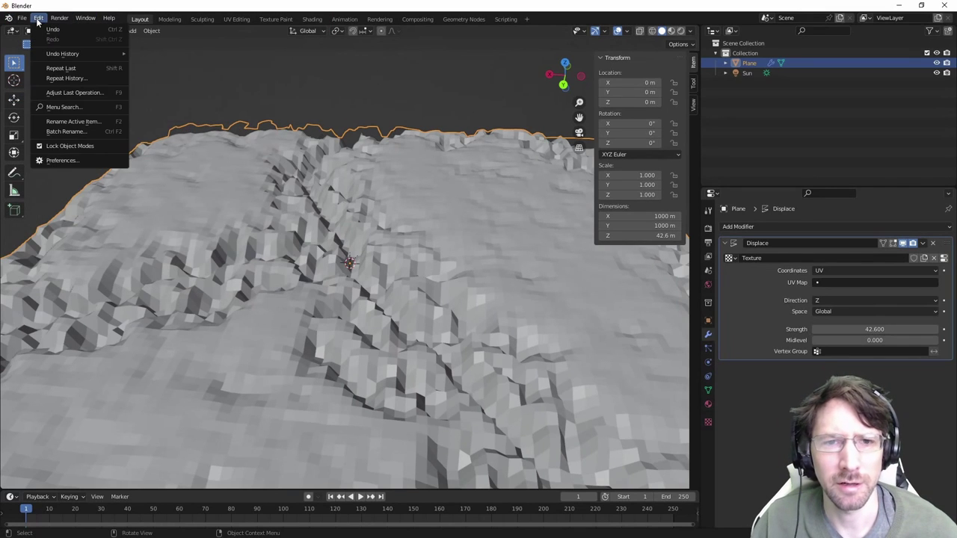
pyautogui.click(56, 160)
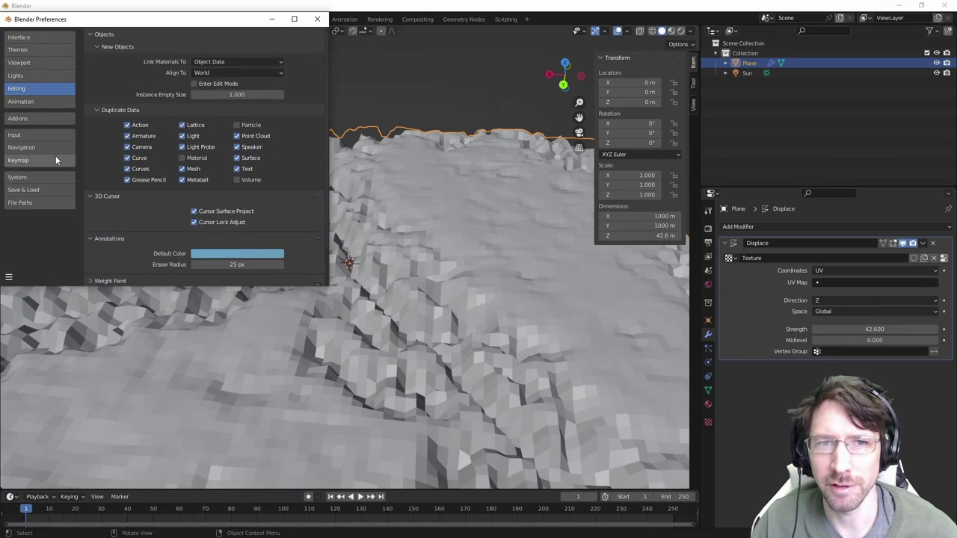
pyautogui.moveTo(73, 22); pyautogui.dragTo(121, 35)
pyautogui.click(62, 77)
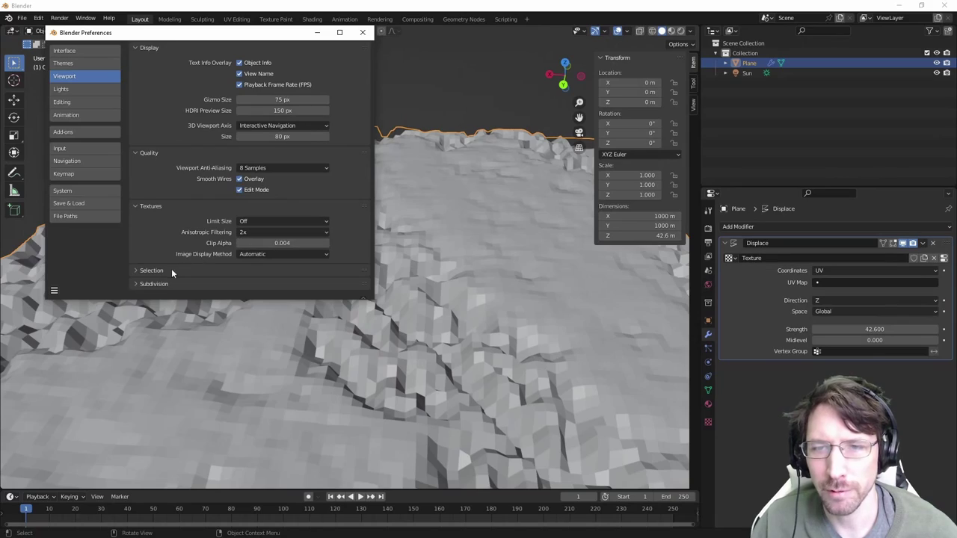
pyautogui.click(362, 36)
# Step: Apply Shade Smooth to the plane and inspect the smoothed terrain from several angles
pyautogui.moveTo(285, 198); pyautogui.dragTo(422, 207, button='middle')
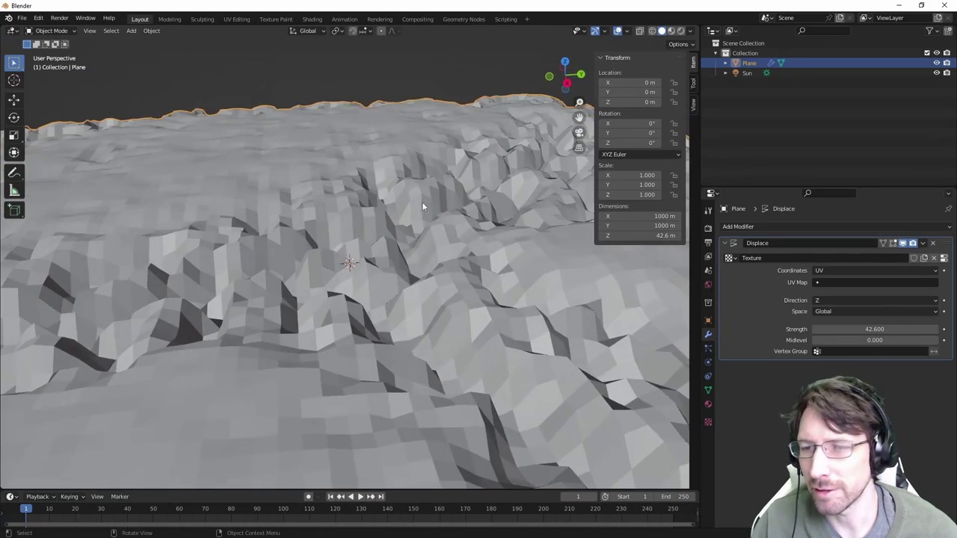
pyautogui.rightClick(341, 182)
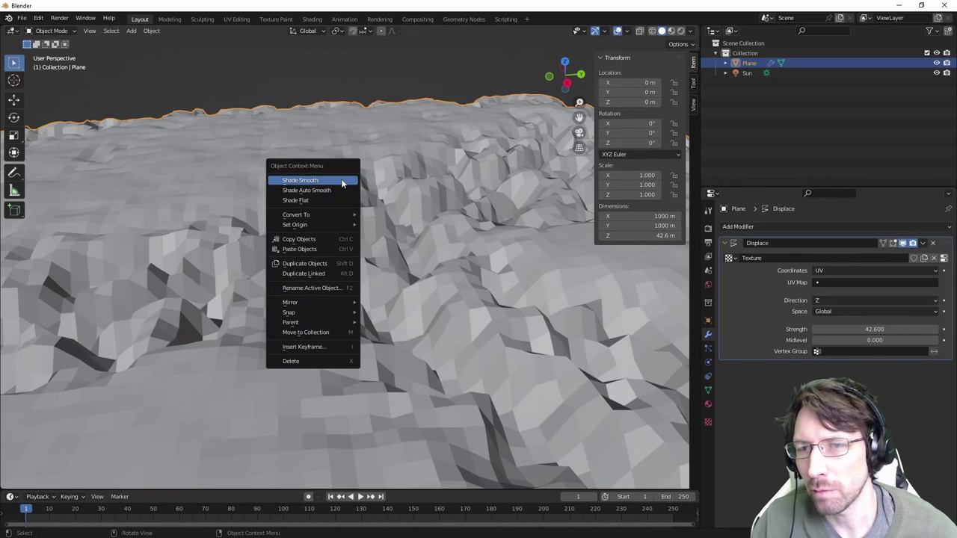
pyautogui.rightClick(381, 142)
pyautogui.rightClick(376, 139)
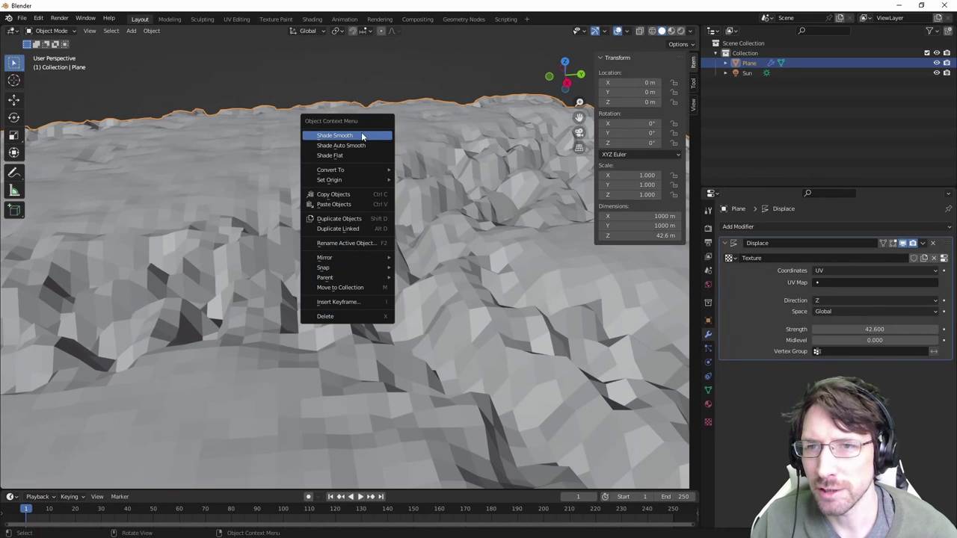
pyautogui.click(361, 136)
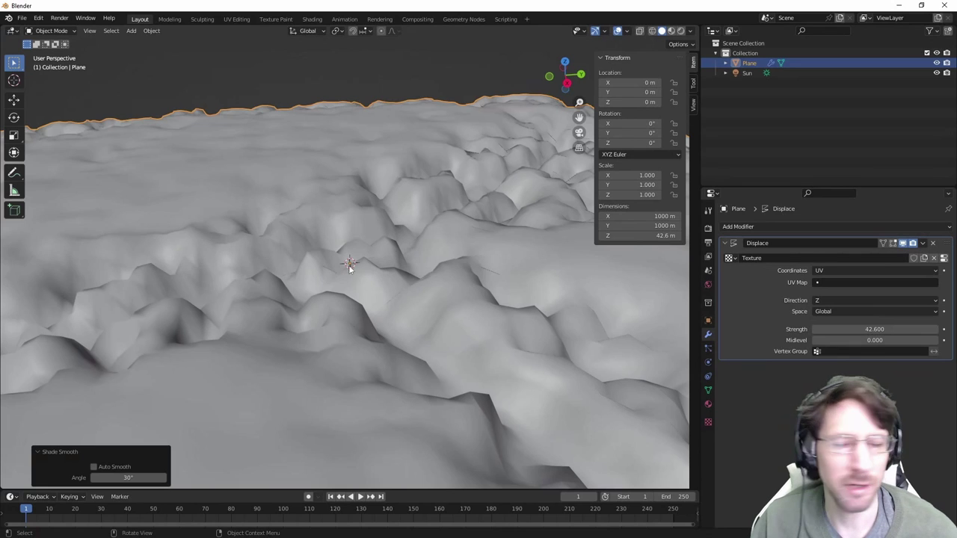
pyautogui.moveTo(350, 267); pyautogui.dragTo(367, 234, button='middle')
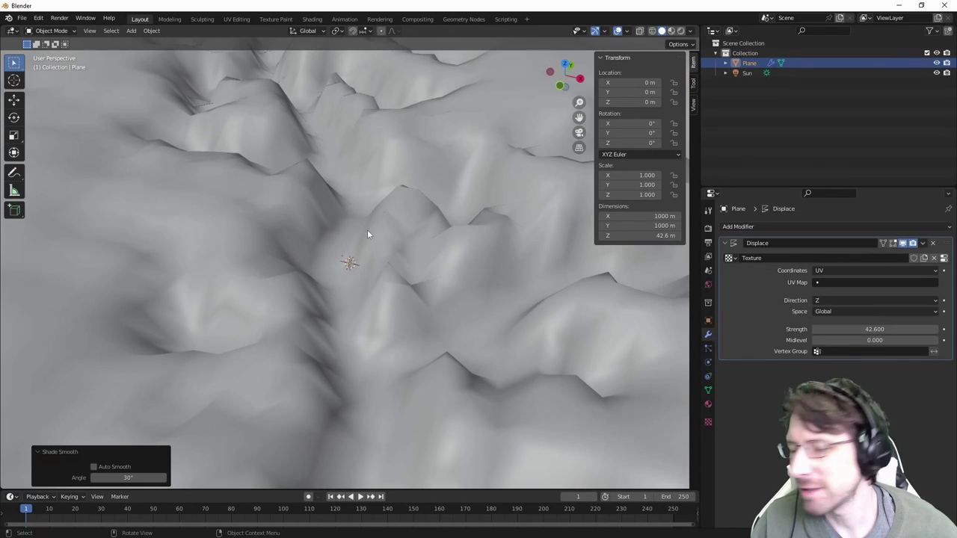
pyautogui.scroll(-3, 284, 180)
pyautogui.moveTo(271, 192); pyautogui.dragTo(470, 190, button='middle')
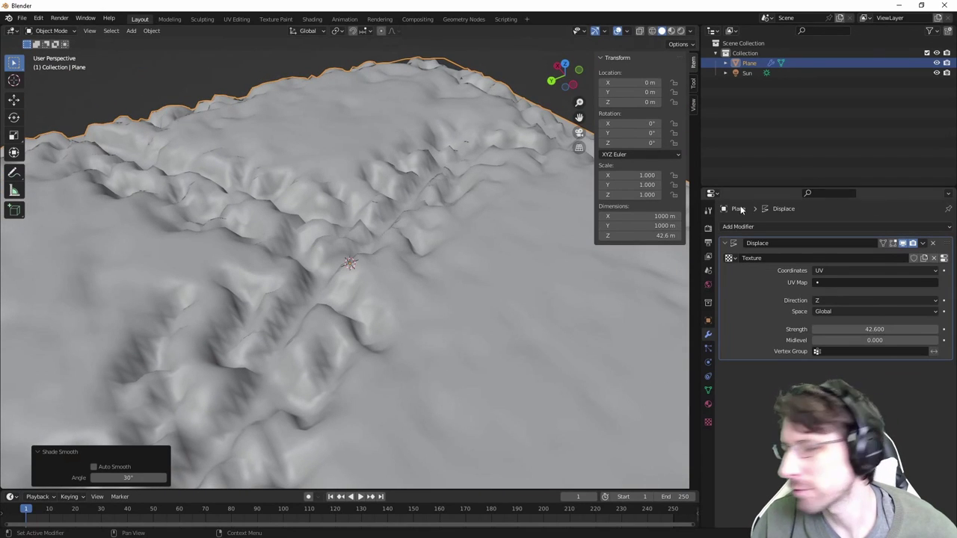
pyautogui.moveTo(298, 175); pyautogui.dragTo(348, 160, button='middle')
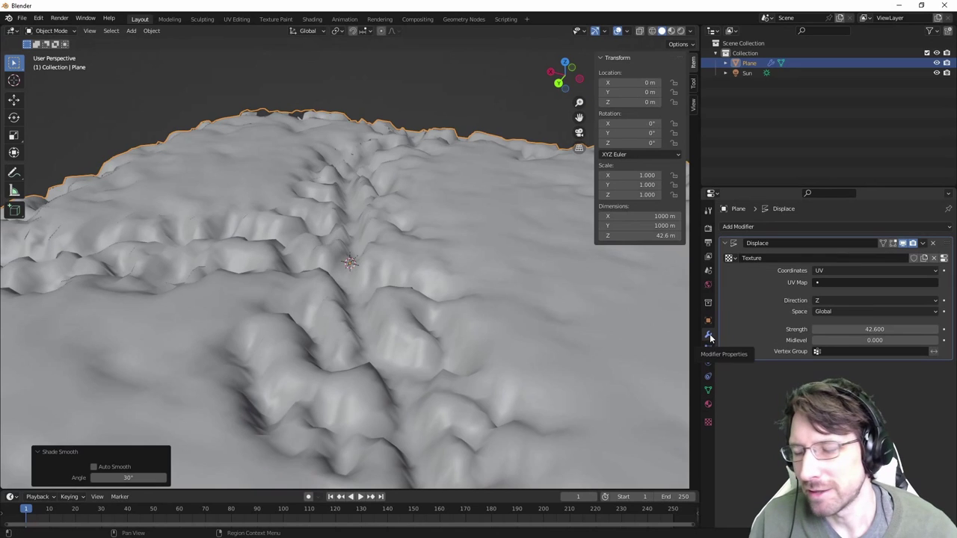
# Step: Compare the displacement texture's heightmap preview with the cracks in the terrain
pyautogui.click(709, 403)
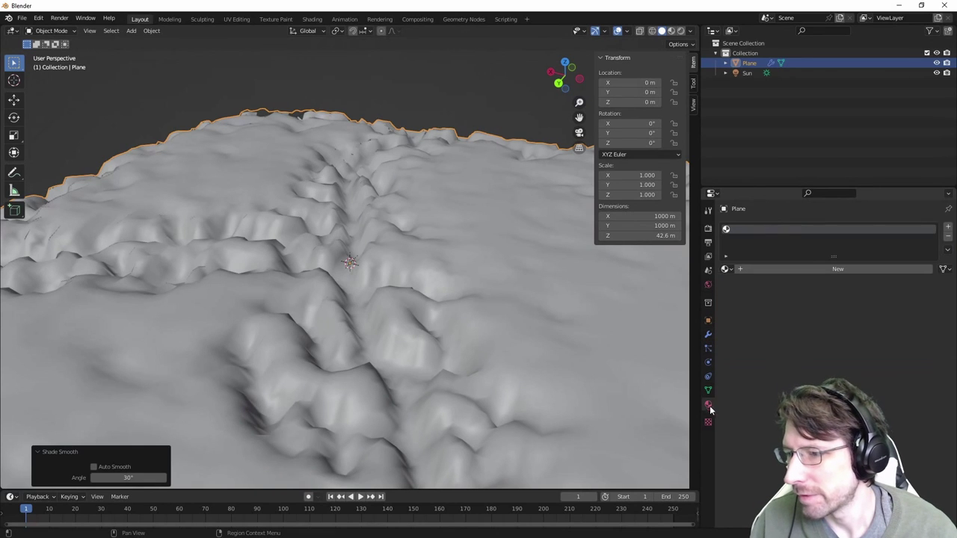
pyautogui.click(710, 423)
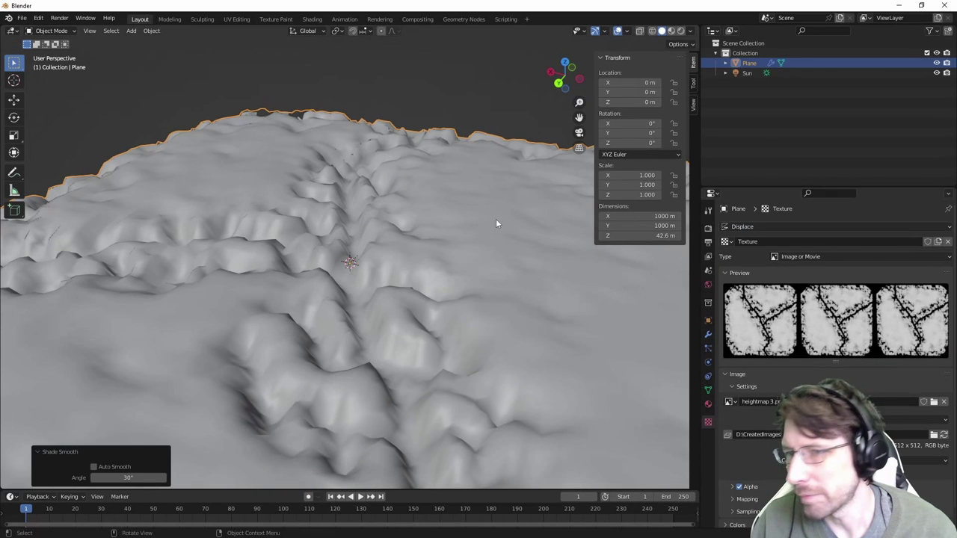
pyautogui.moveTo(496, 219); pyautogui.dragTo(431, 206, button='middle')
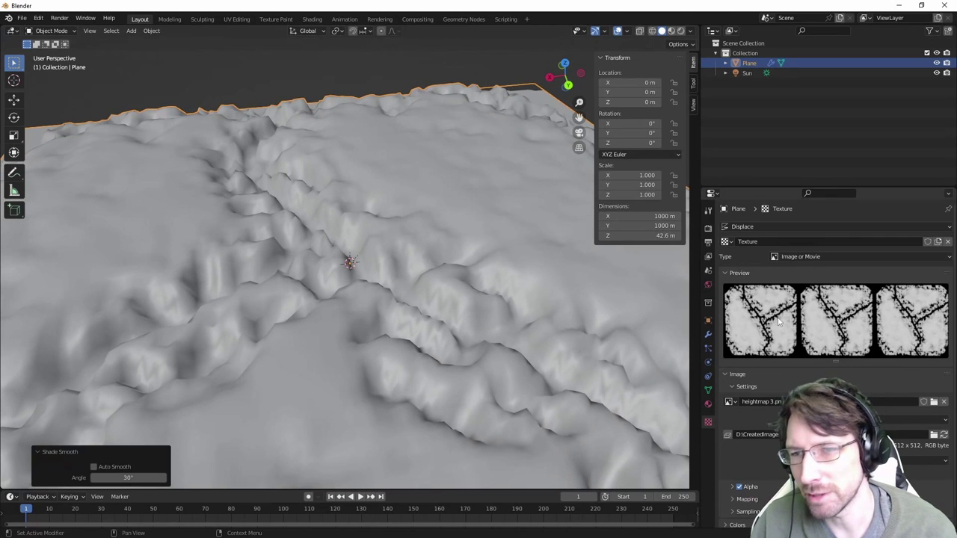
pyautogui.moveTo(308, 153); pyautogui.dragTo(391, 192, button='middle')
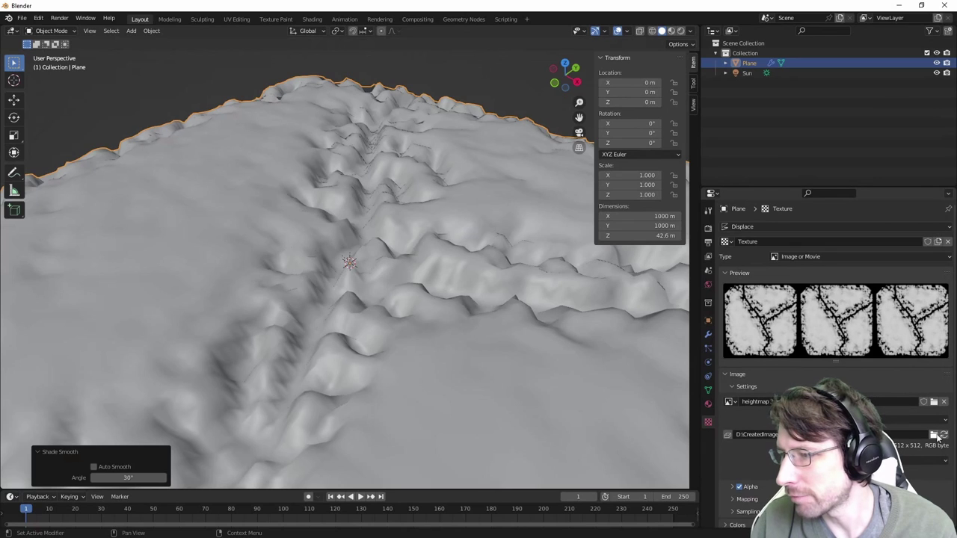
# Step: Replace the displacement texture's image with heightmap 2.png from the CreatedImages folder and inspect the new terrain
pyautogui.click(943, 437)
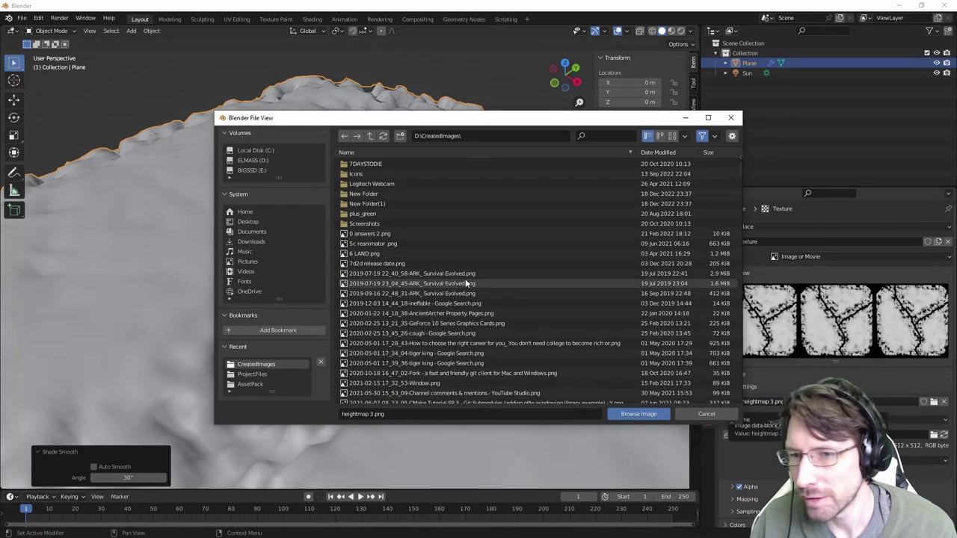
pyautogui.click(598, 135)
pyautogui.write('height')
pyautogui.press('Return')
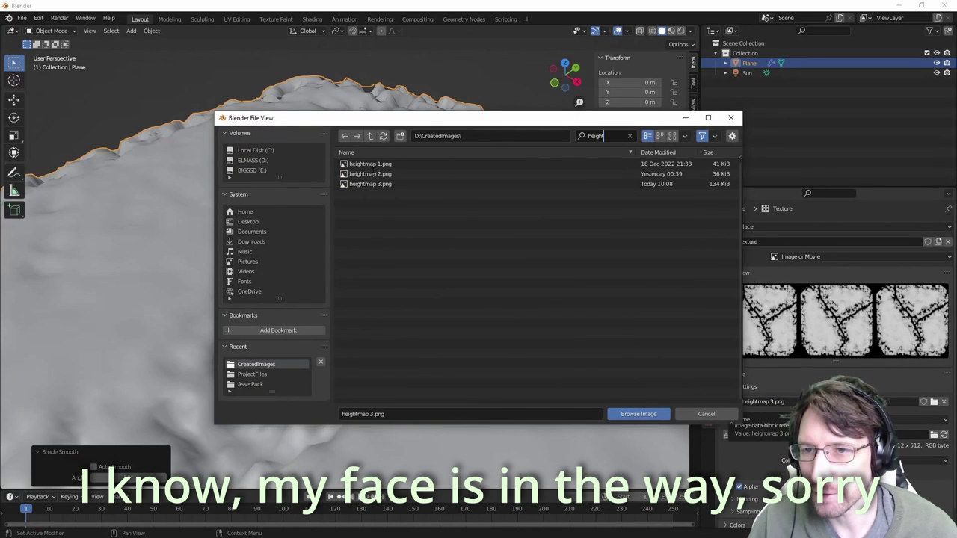
pyautogui.doubleClick(361, 173)
pyautogui.moveTo(421, 189); pyautogui.dragTo(363, 205, button='middle')
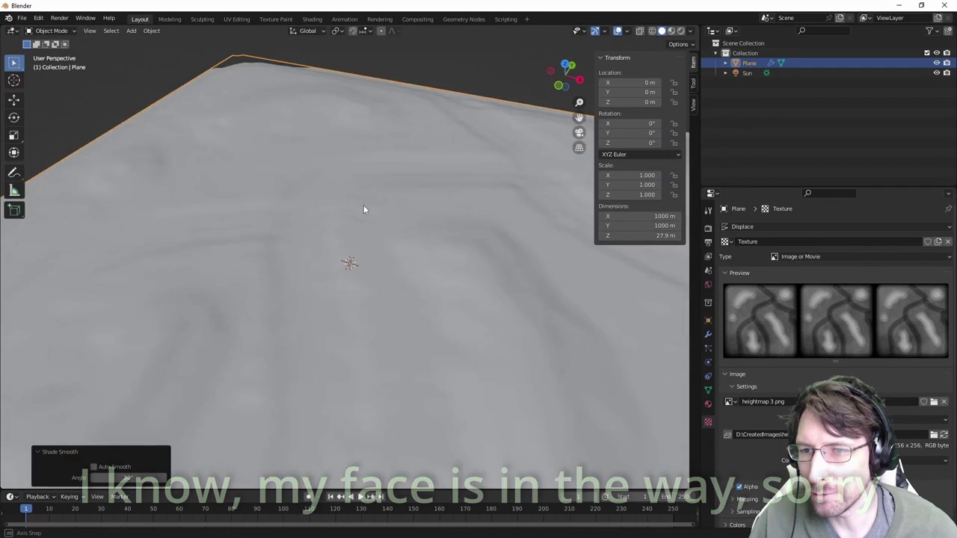
pyautogui.scroll(-5, 500, 218)
pyautogui.scroll(5, 429, 250)
pyautogui.scroll(2, 429, 255)
pyautogui.moveTo(427, 248); pyautogui.dragTo(359, 213, button='middle')
pyautogui.moveTo(352, 207); pyautogui.dragTo(240, 212, button='middle')
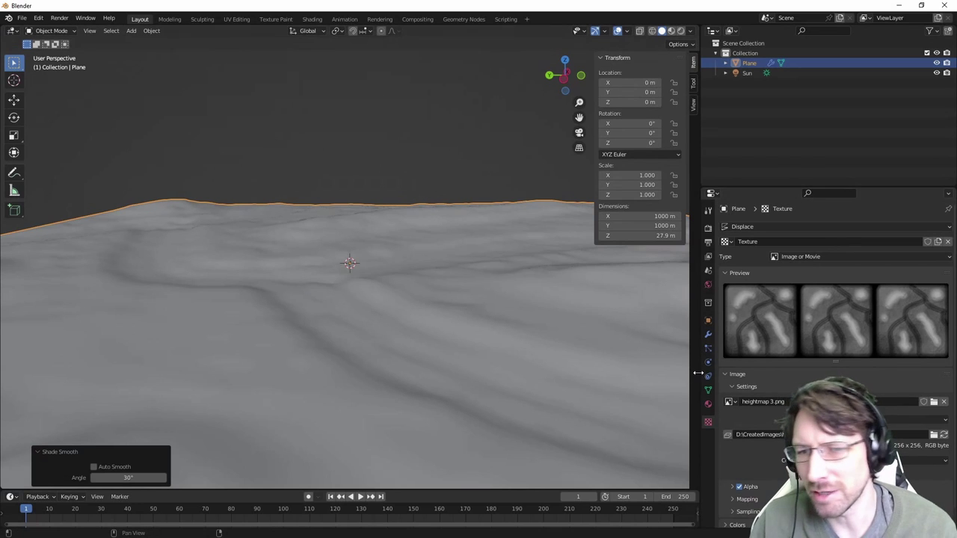
# Step: Increase the Displace strength until the terrain is about 49.5 m high, and open the plane's material settings
pyautogui.click(708, 334)
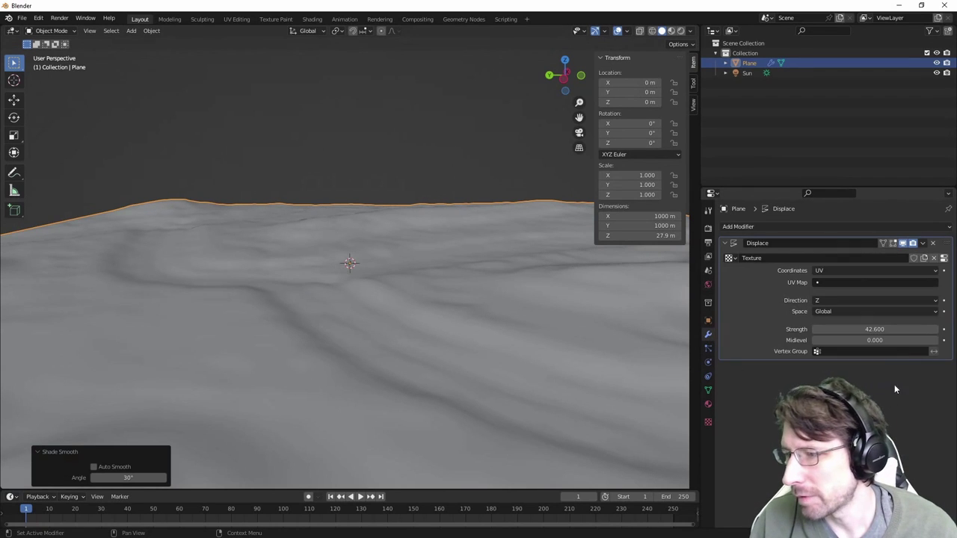
pyautogui.moveTo(875, 329); pyautogui.dragTo(763, 327)
pyautogui.click(709, 404)
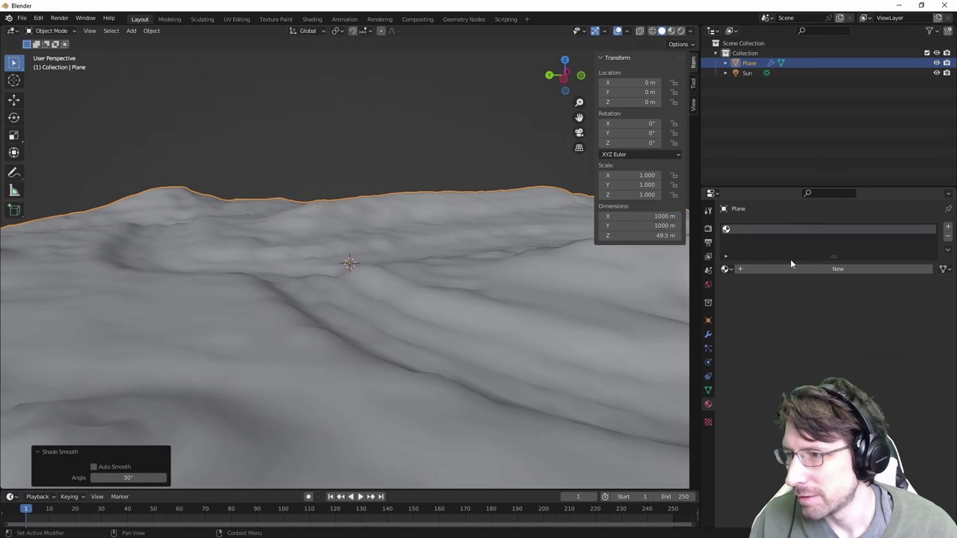
# Step: Replace the displacement texture's image with heightmap 1.png from the CreatedImages folder and inspect the terrain
pyautogui.click(707, 424)
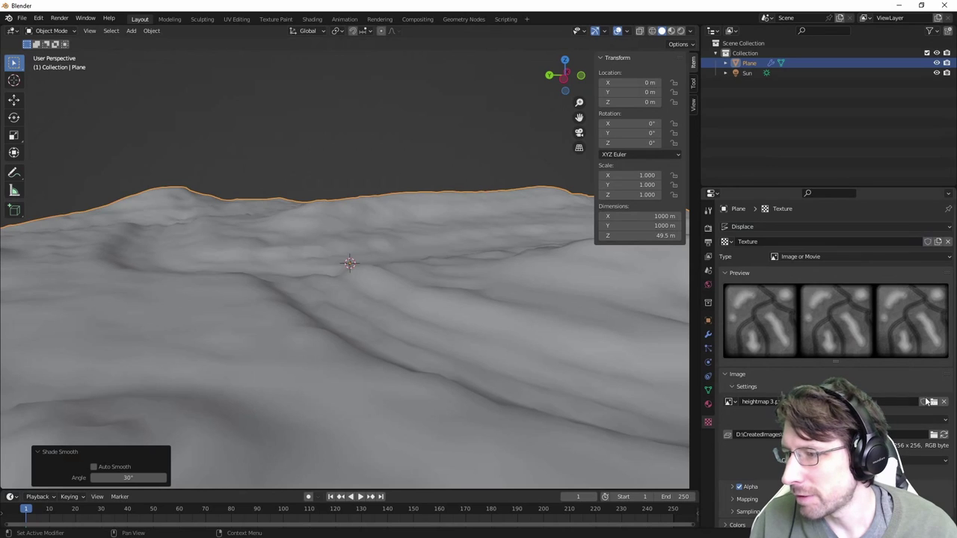
pyautogui.click(934, 434)
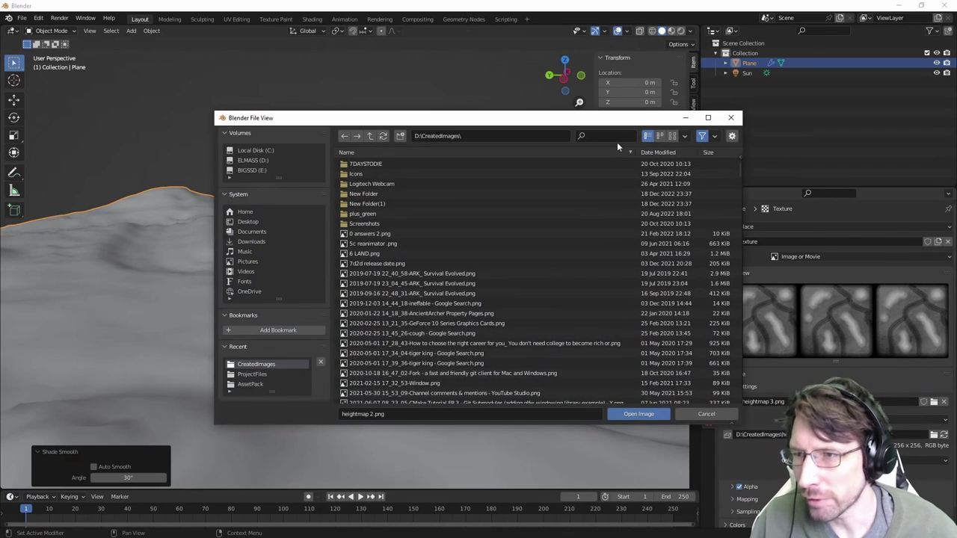
pyautogui.click(616, 139)
pyautogui.write('h')
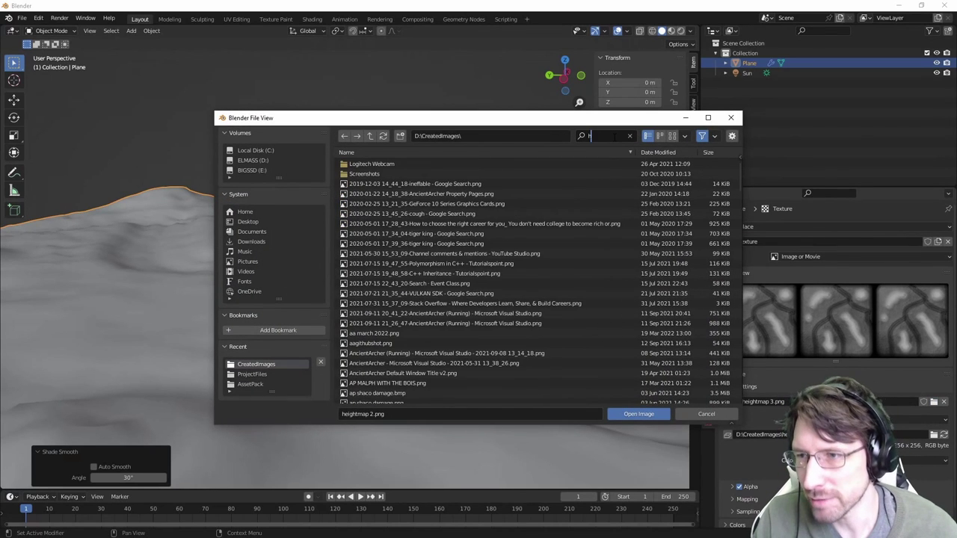
pyautogui.write('eight')
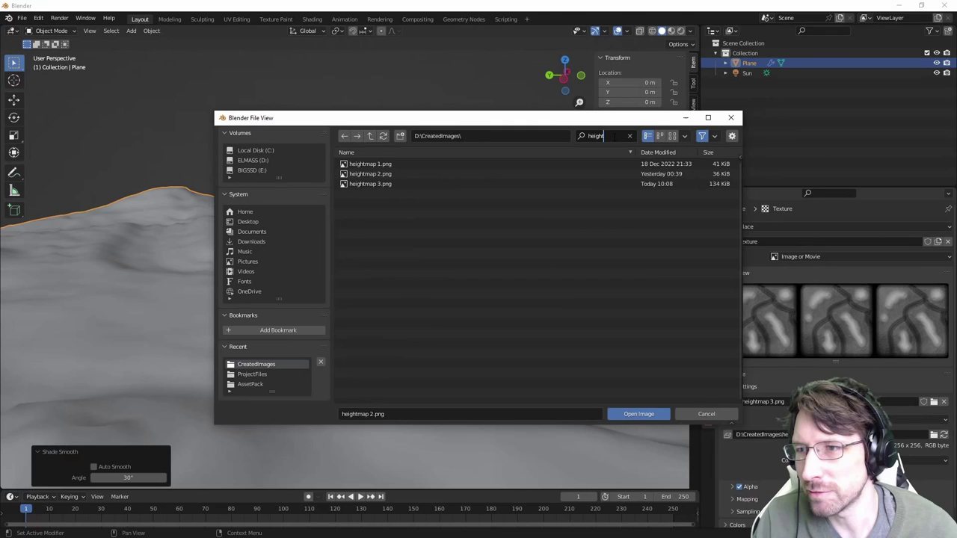
pyautogui.click(370, 164)
pyautogui.click(632, 414)
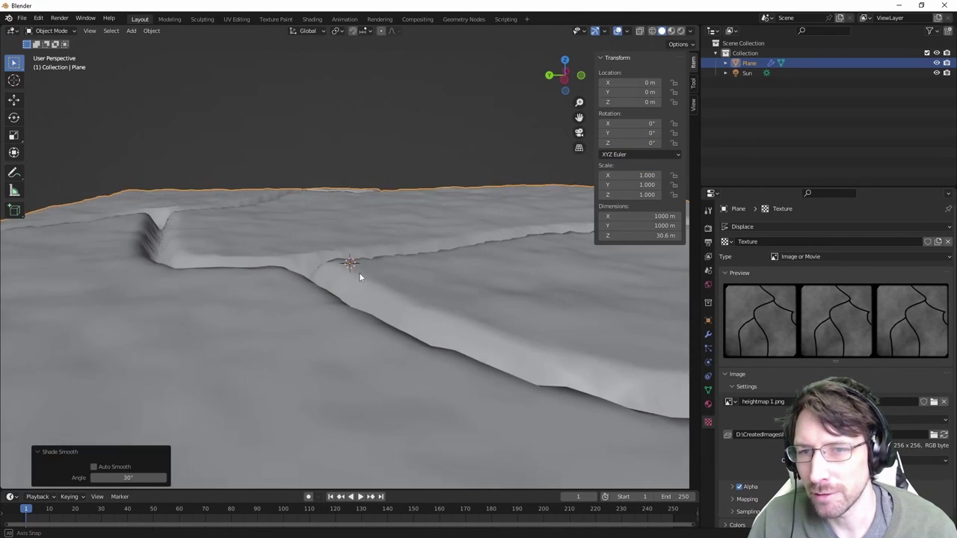
pyautogui.moveTo(359, 272); pyautogui.dragTo(334, 301, button='middle')
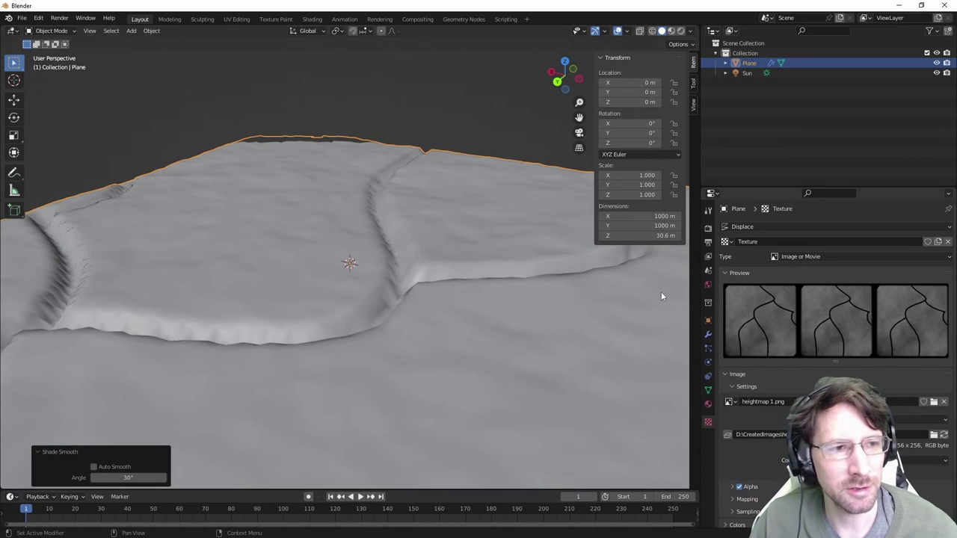
pyautogui.moveTo(360, 274); pyautogui.dragTo(457, 250, button='middle')
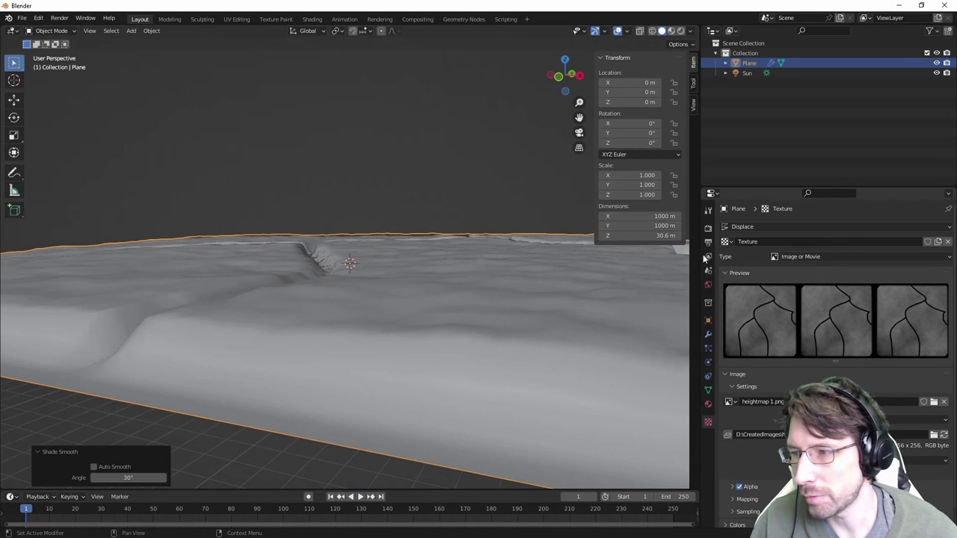
pyautogui.moveTo(446, 217); pyautogui.dragTo(761, 370, button='middle')
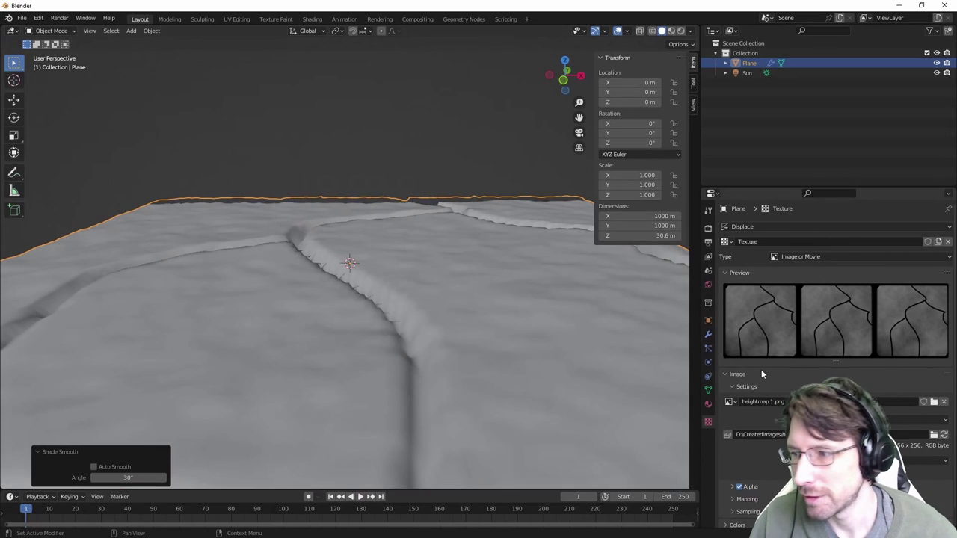
# Step: Load heightmap 3.png from the CreatedImages folder as the displacement texture's image
pyautogui.click(934, 402)
pyautogui.write('height')
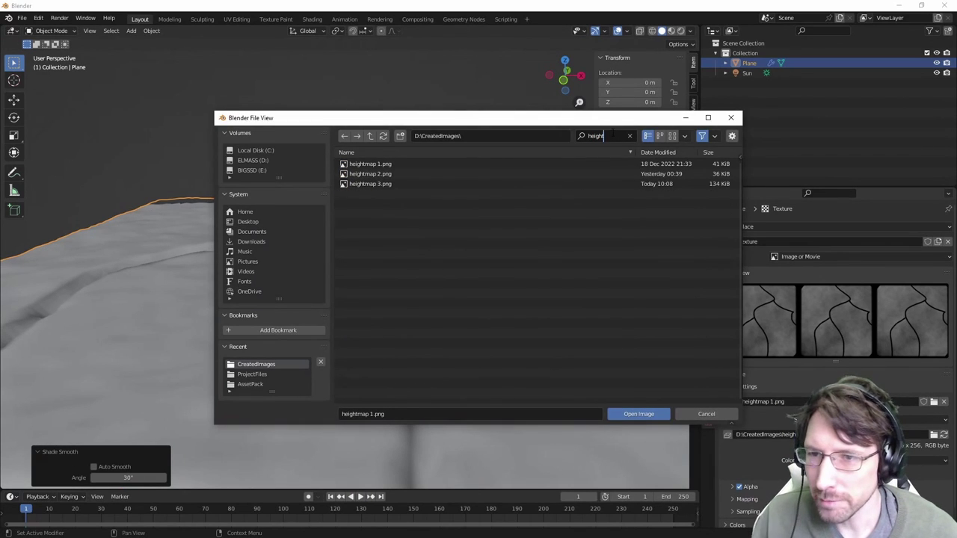
pyautogui.click(370, 184)
pyautogui.click(638, 413)
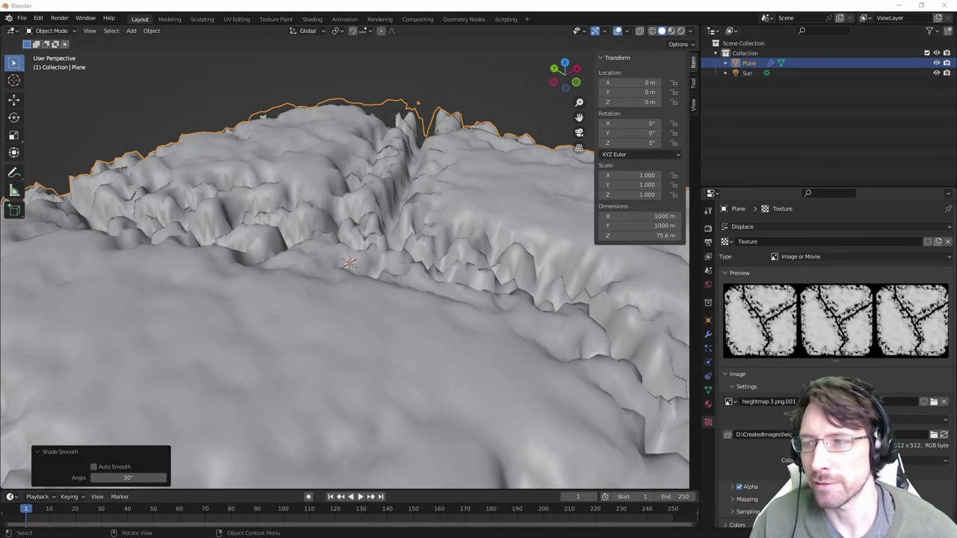
pyautogui.click(420, 288)
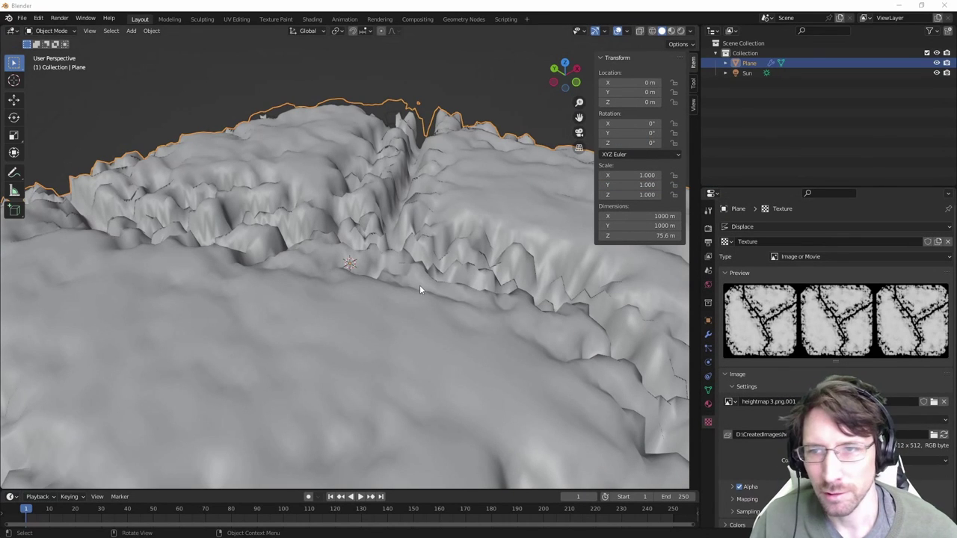
# Step: Add a Decimate modifier to the plane and reduce its Collapse ratio to about 0.945
pyautogui.click(708, 337)
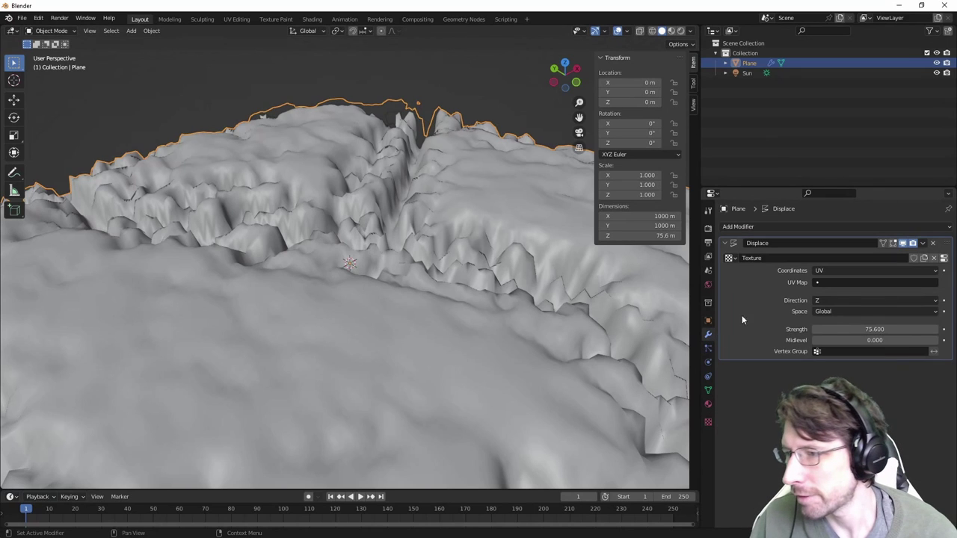
pyautogui.click(756, 227)
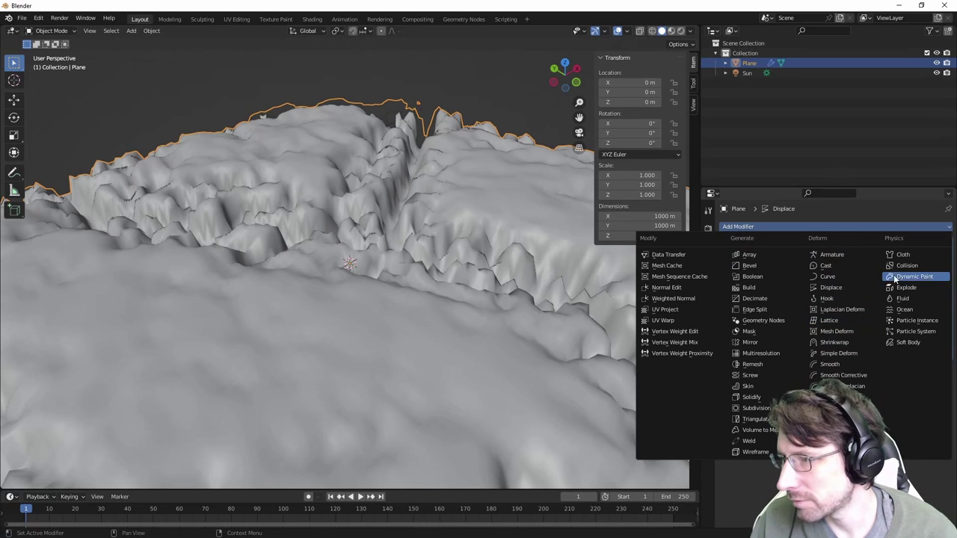
pyautogui.click(763, 299)
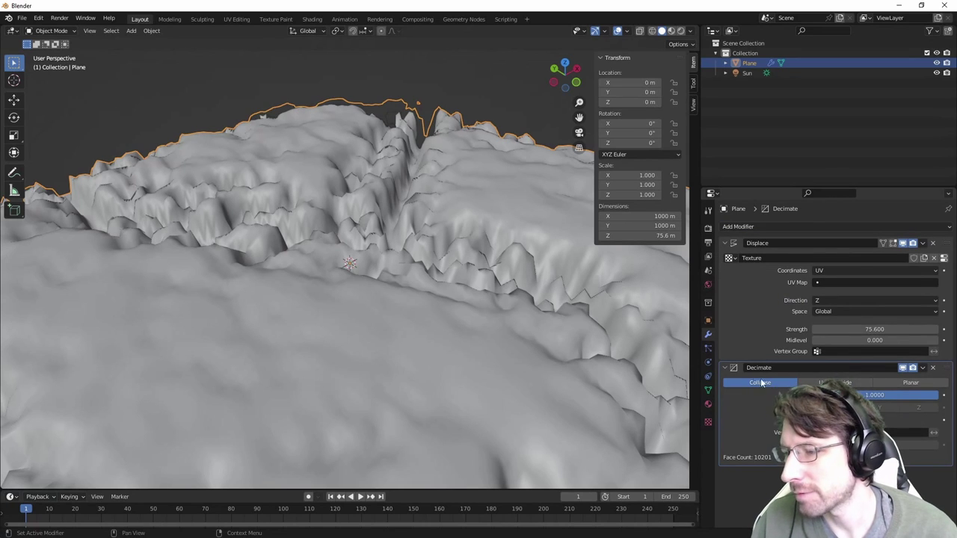
pyautogui.moveTo(915, 396)
pyautogui.mouseDown()
pyautogui.moveTo(800, 395)
pyautogui.moveTo(931, 395)
pyautogui.mouseUp()
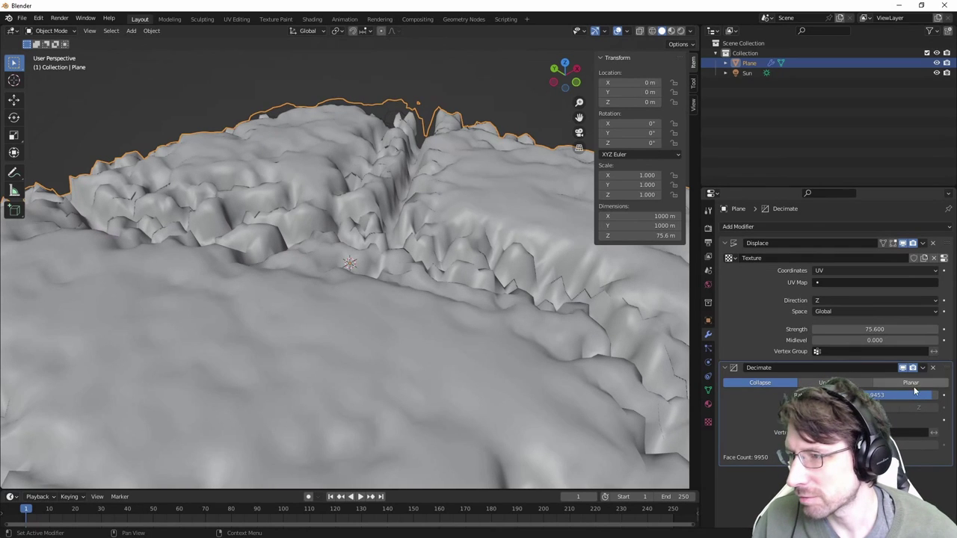
# Step: Try the Decimate modifier's Planar mode with an angle limit of 0.5° and inspect the terrain
pyautogui.click(887, 382)
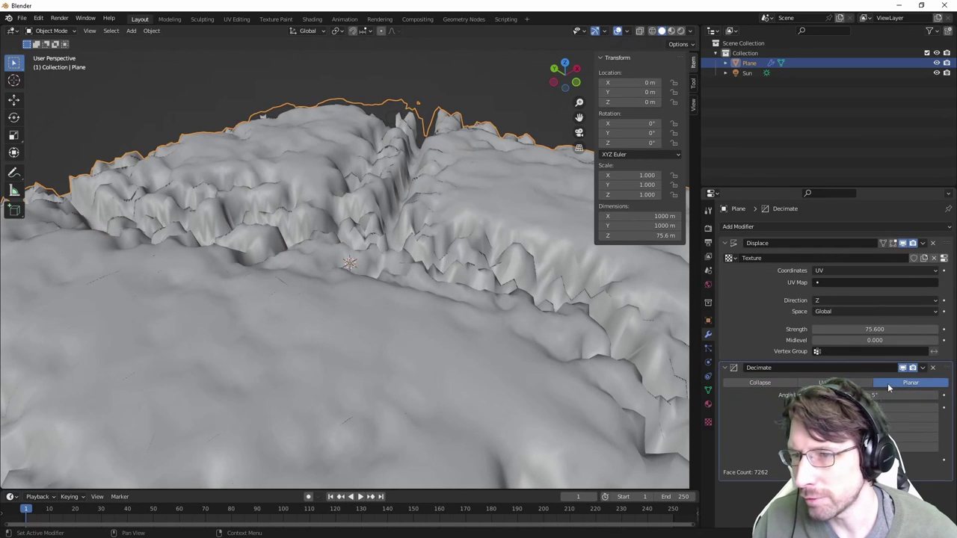
pyautogui.moveTo(867, 395)
pyautogui.mouseDown()
pyautogui.moveTo(898, 395)
pyautogui.moveTo(838, 395)
pyautogui.moveTo(867, 395)
pyautogui.mouseUp()
pyautogui.moveTo(517, 306); pyautogui.dragTo(402, 280, button='middle')
pyautogui.moveTo(881, 395); pyautogui.dragTo(837, 395)
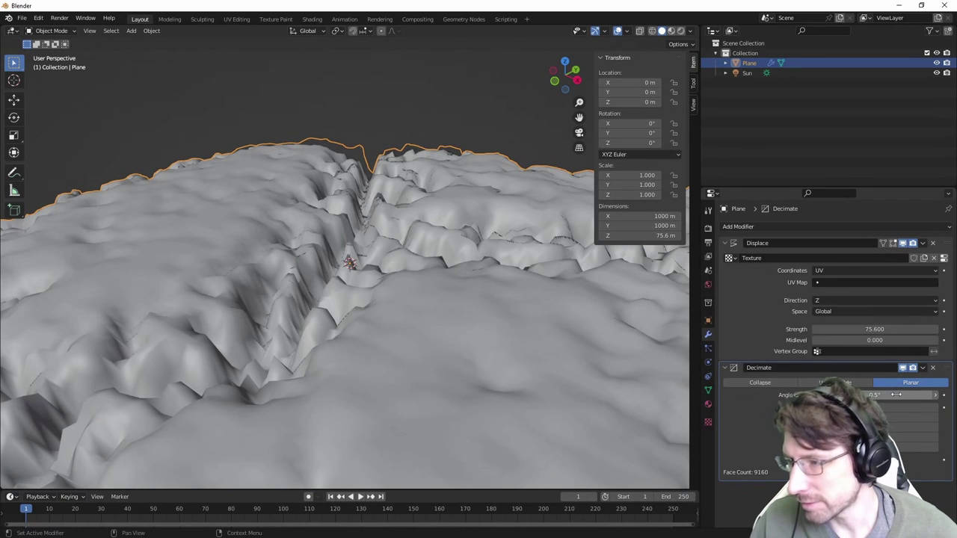
# Step: Return the Decimate modifier to Collapse mode and lower its ratio to about 0.46
pyautogui.click(760, 382)
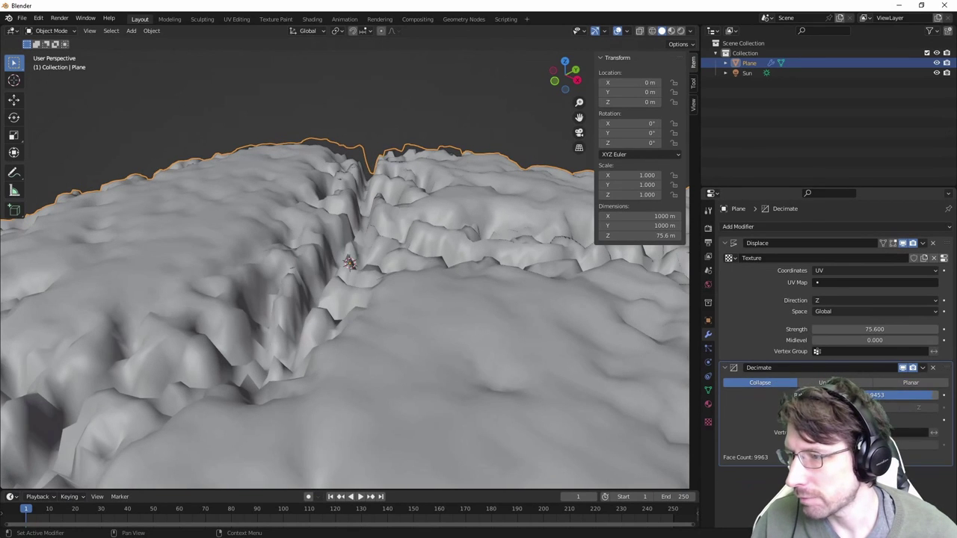
pyautogui.moveTo(890, 395); pyautogui.dragTo(848, 395)
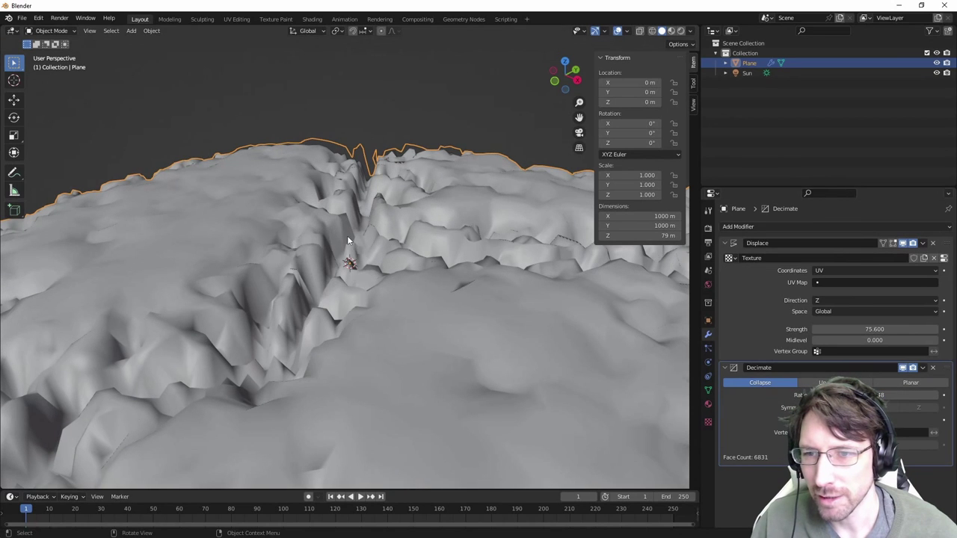
# Step: Reapply Shade Smooth to the decimated plane and inspect the terrain up close
pyautogui.rightClick(356, 238)
pyautogui.click(332, 236)
pyautogui.moveTo(327, 228); pyautogui.dragTo(466, 223, button='middle')
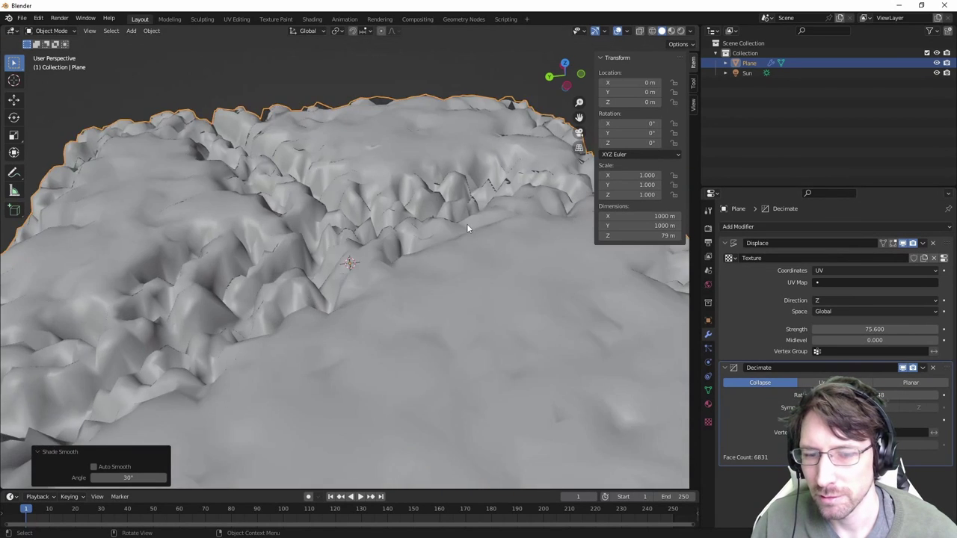
pyautogui.scroll(-5, 467, 225)
pyautogui.scroll(6, 483, 251)
pyautogui.scroll(6, 271, 242)
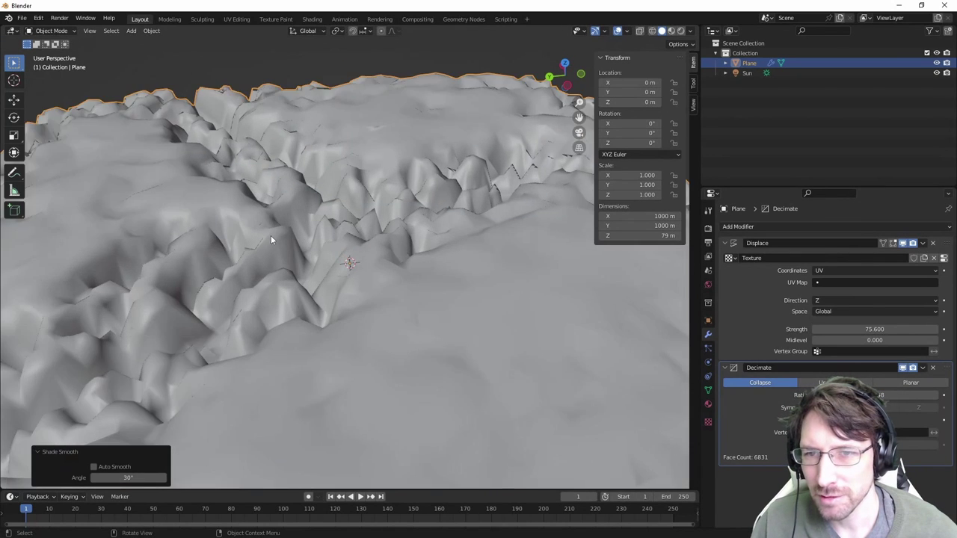
pyautogui.moveTo(269, 252); pyautogui.dragTo(426, 251, button='middle')
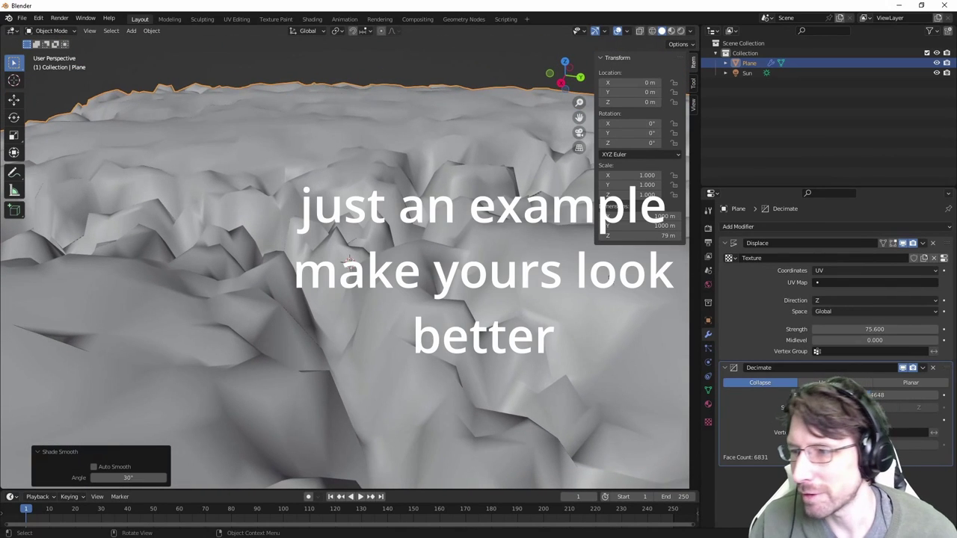
# Step: Create a new material on the plane and give it a light green base color
pyautogui.click(708, 405)
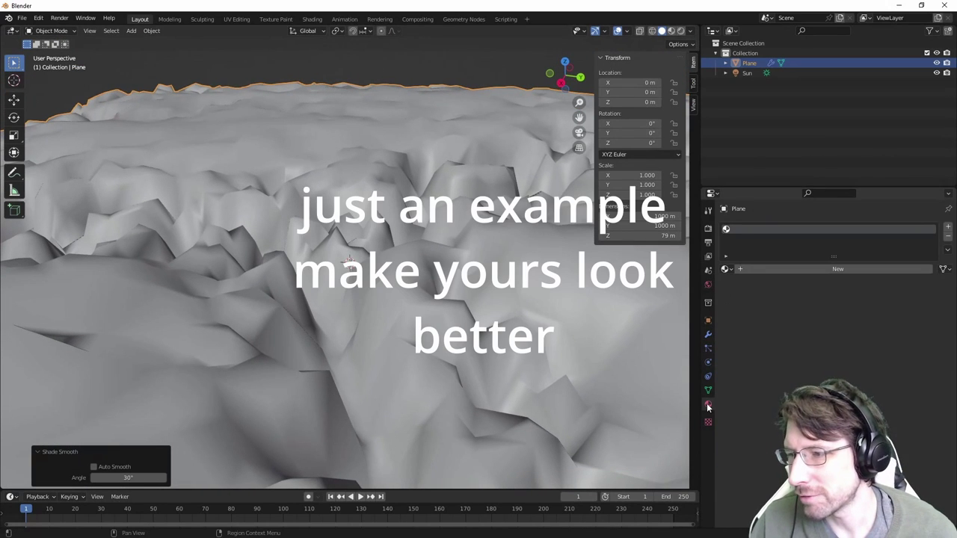
pyautogui.click(803, 269)
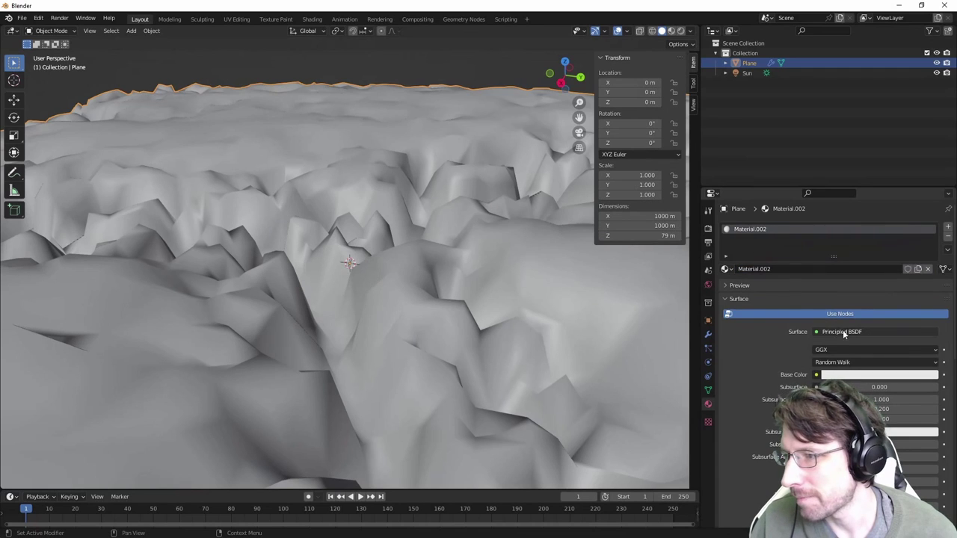
pyautogui.click(826, 376)
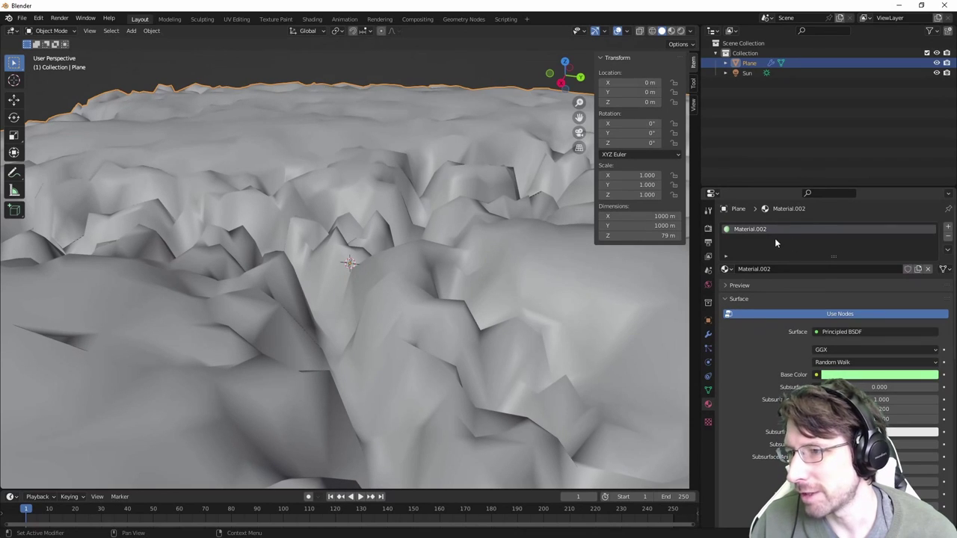
pyautogui.scroll(-2, 801, 359)
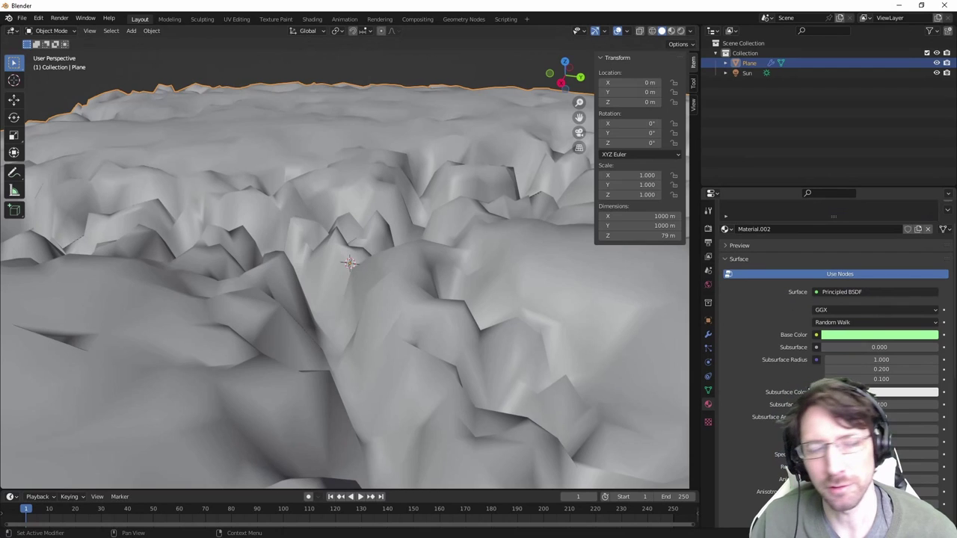
pyautogui.moveTo(246, 216); pyautogui.dragTo(384, 237, button='middle')
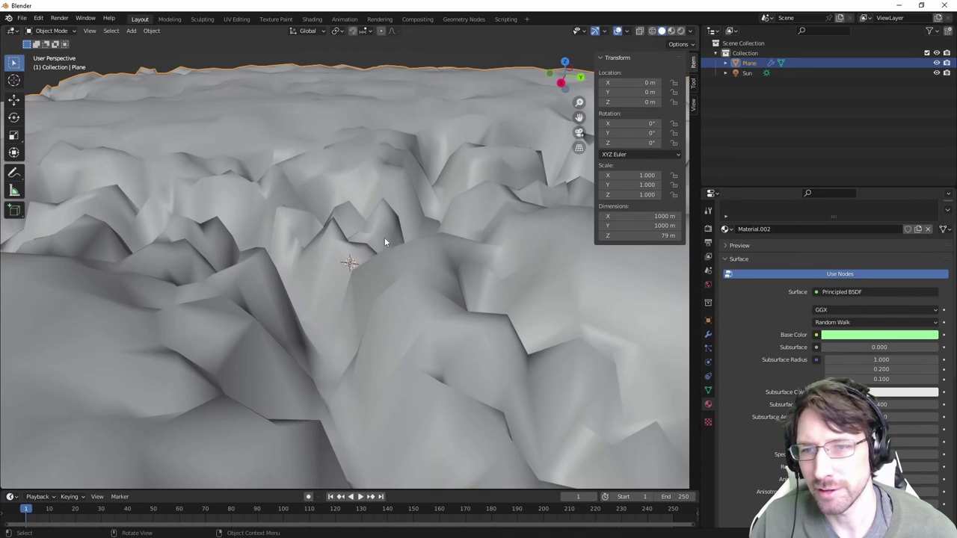
pyautogui.moveTo(548, 421); pyautogui.dragTo(419, 107, button='middle')
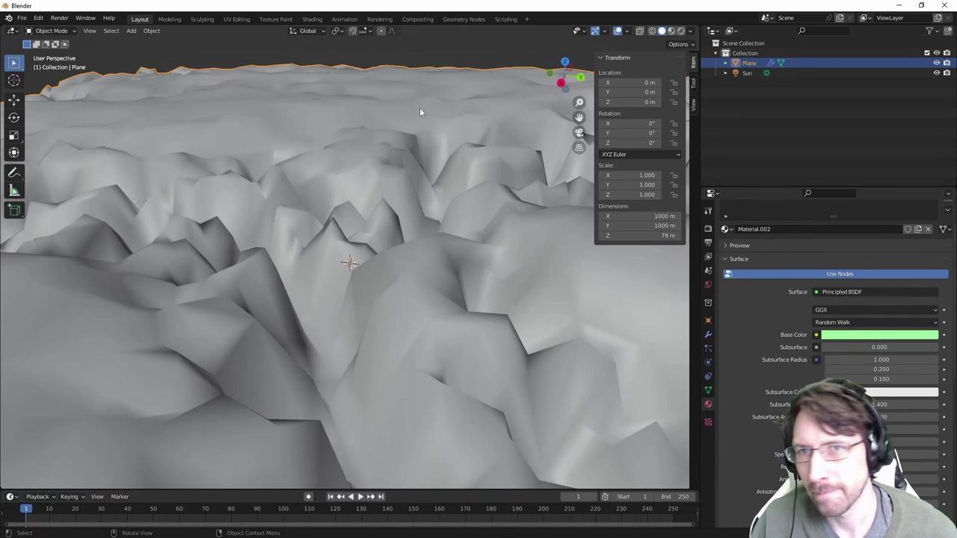
# Step: In the Shading workspace, shift the Principled BSDF base color to a pale yellow-green
pyautogui.click(313, 19)
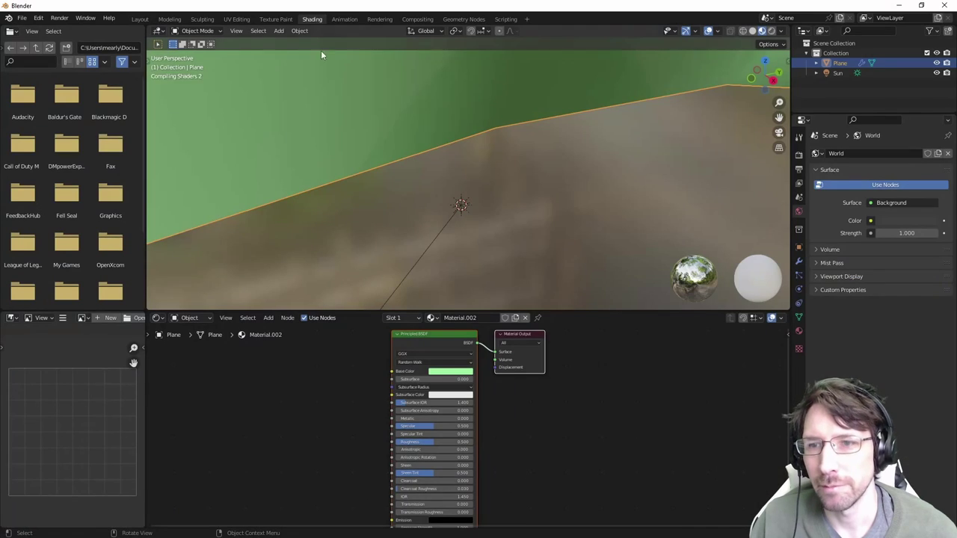
pyautogui.moveTo(318, 113); pyautogui.dragTo(444, 185, button='middle')
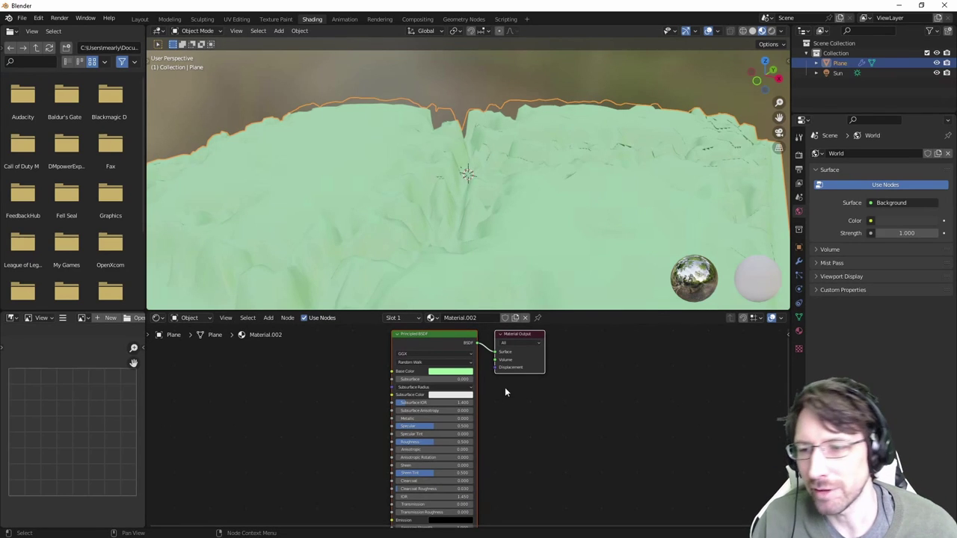
pyautogui.click(443, 373)
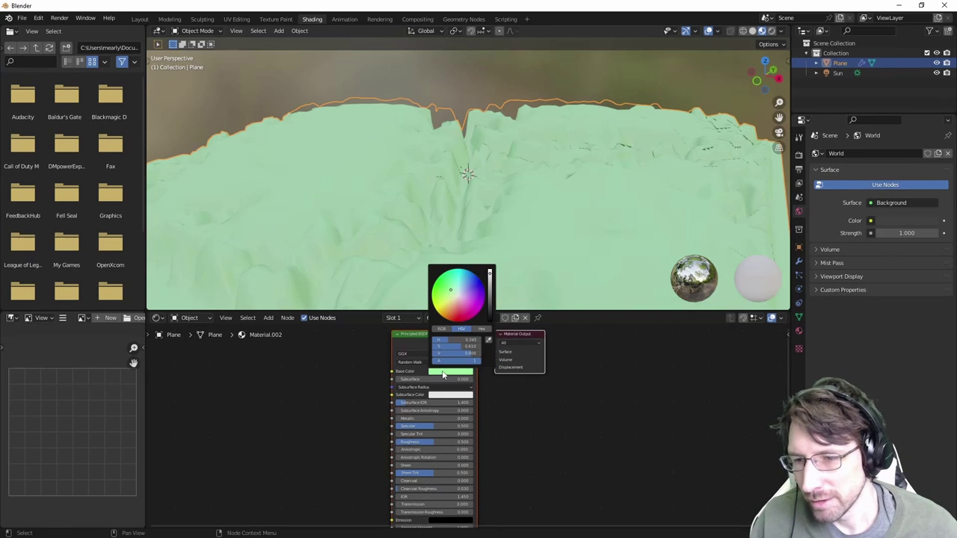
pyautogui.moveTo(447, 292); pyautogui.dragTo(453, 290)
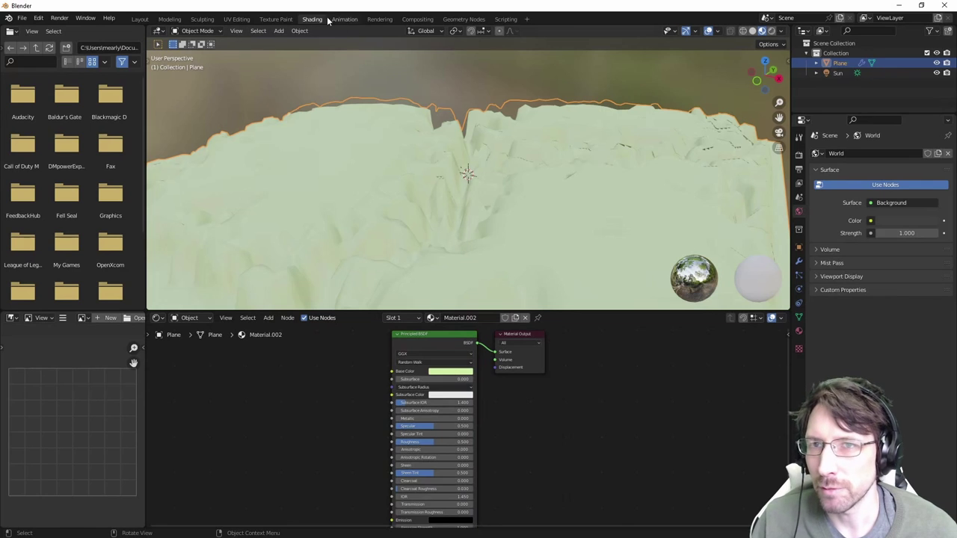
# Step: Return to the Layout workspace and display the terrain with rendered viewport shading
pyautogui.click(139, 19)
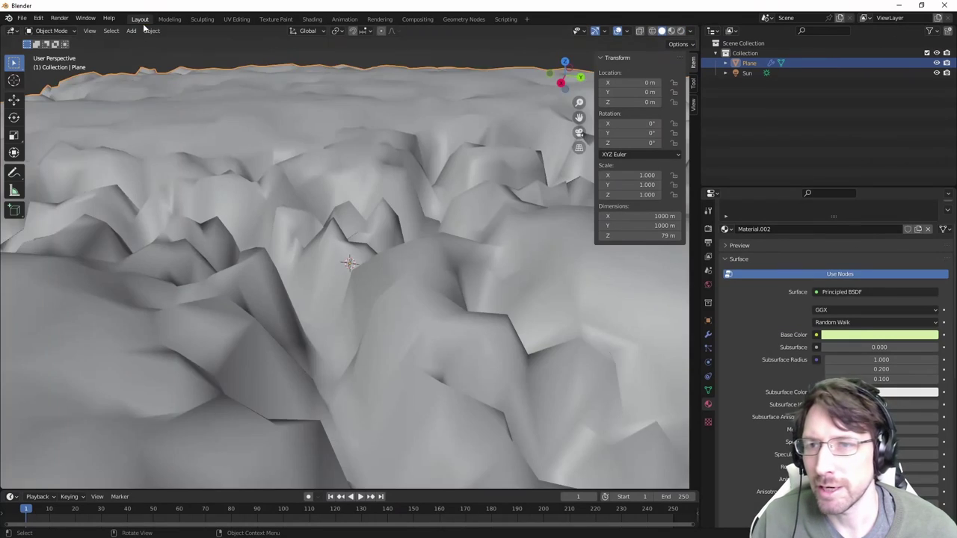
pyautogui.press('x')
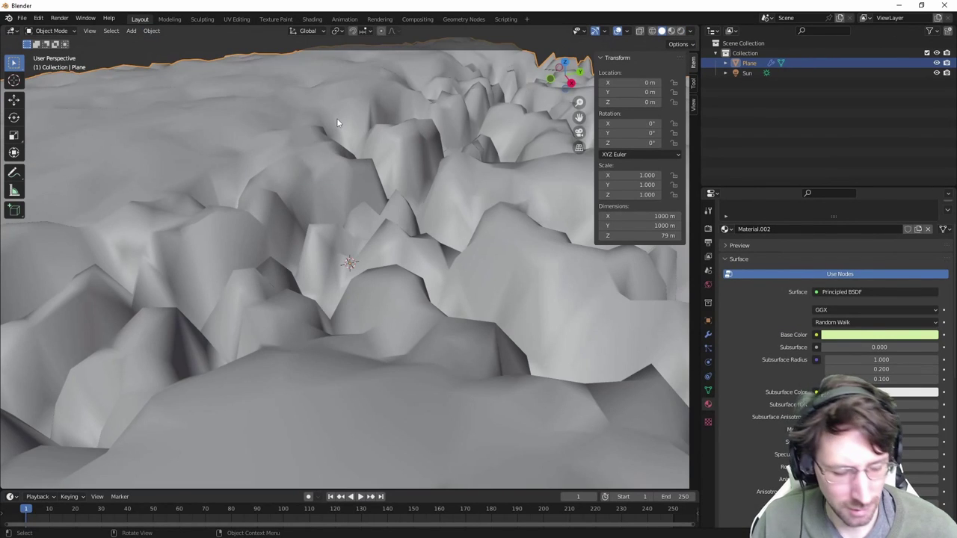
pyautogui.press('z')
pyautogui.click(331, 64)
pyautogui.moveTo(330, 61); pyautogui.dragTo(568, 138, button='middle')
# Step: Select the Sun light and look over its light settings
pyautogui.click(744, 73)
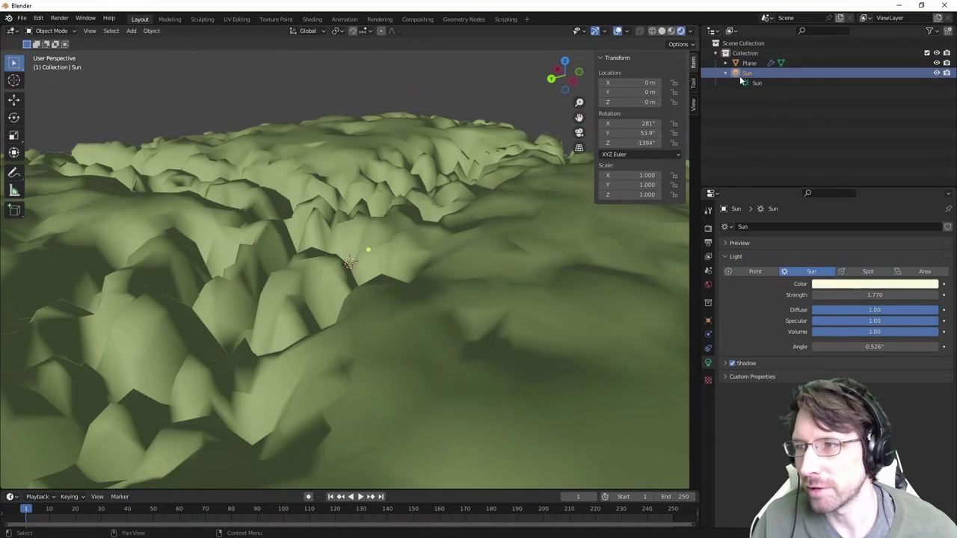
pyautogui.click(737, 72)
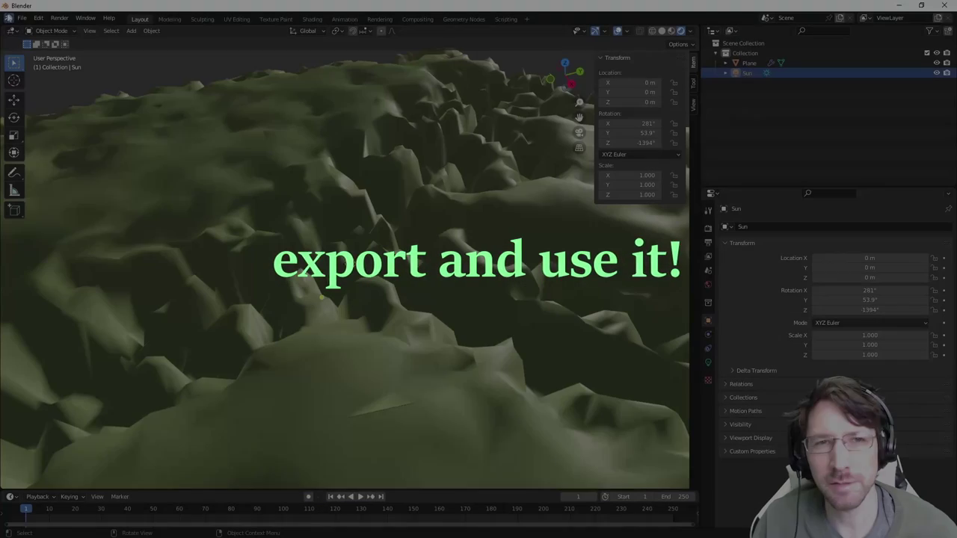
# Step: Export the terrain scene as a Wavefront OBJ named demoterrain.obj into the AssetPack folder on drive D
pyautogui.click(23, 18)
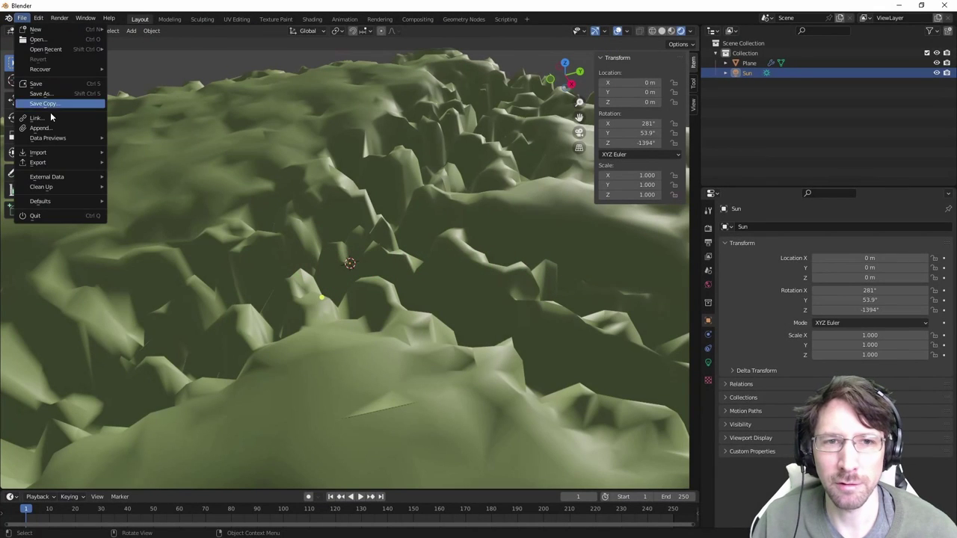
pyautogui.moveTo(42, 157)
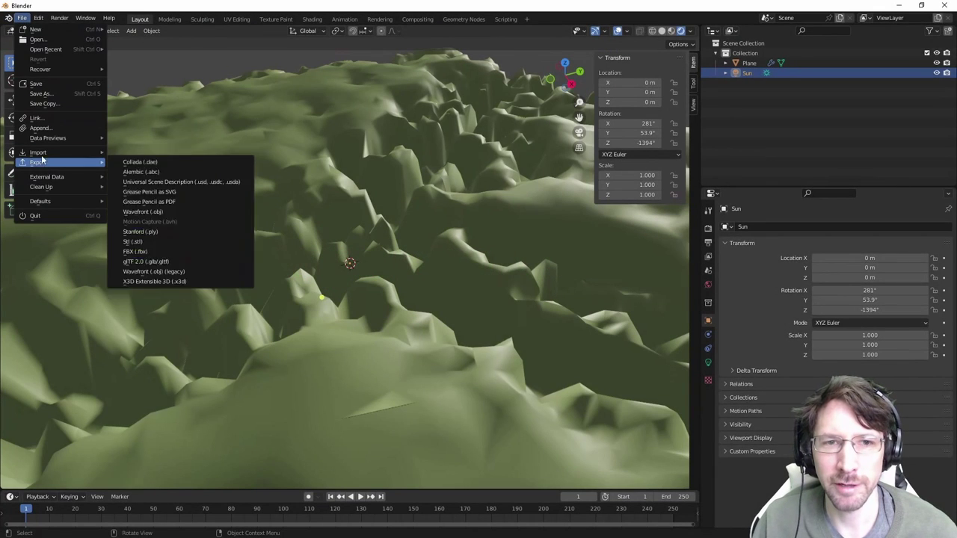
pyautogui.click(159, 213)
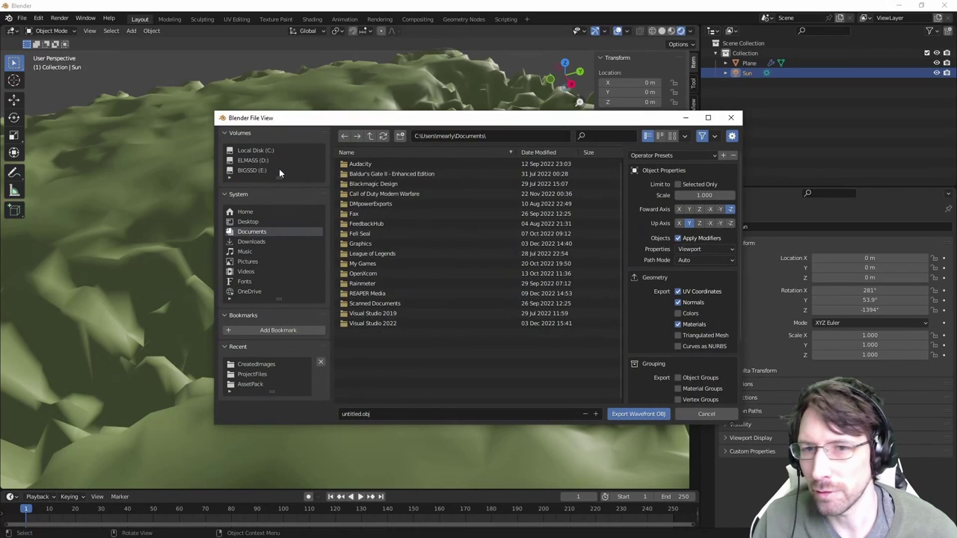
pyautogui.click(252, 170)
pyautogui.click(253, 160)
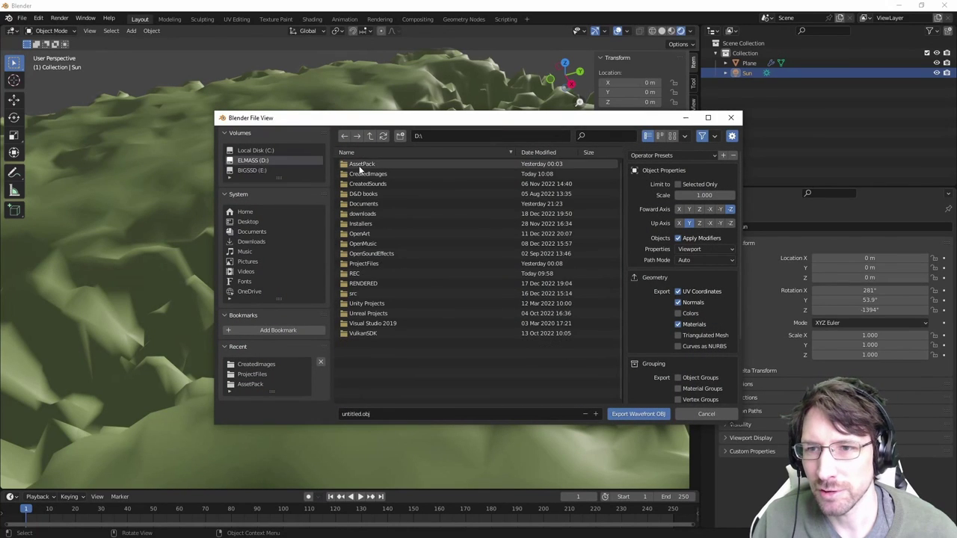
pyautogui.doubleClick(359, 164)
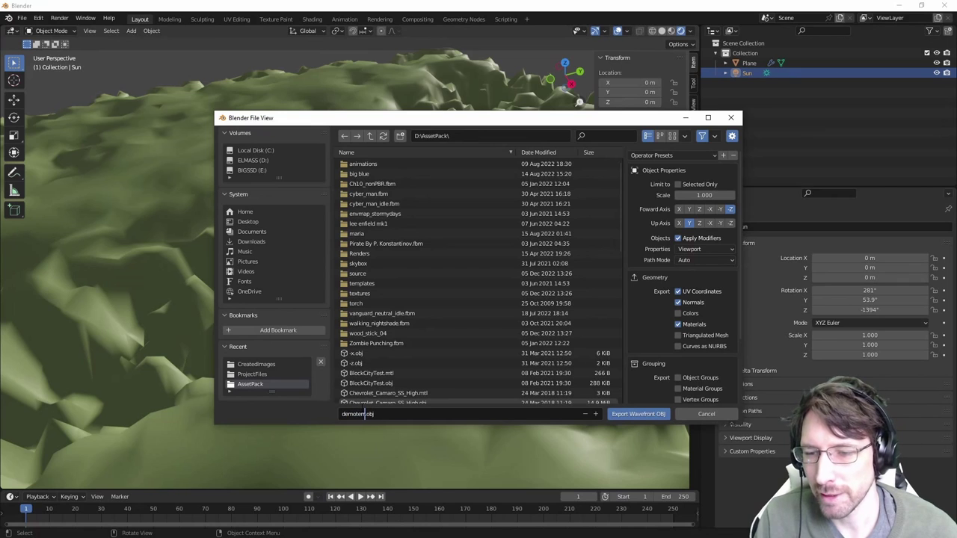
pyautogui.write('ain')
pyautogui.press('Return')
pyautogui.click(638, 414)
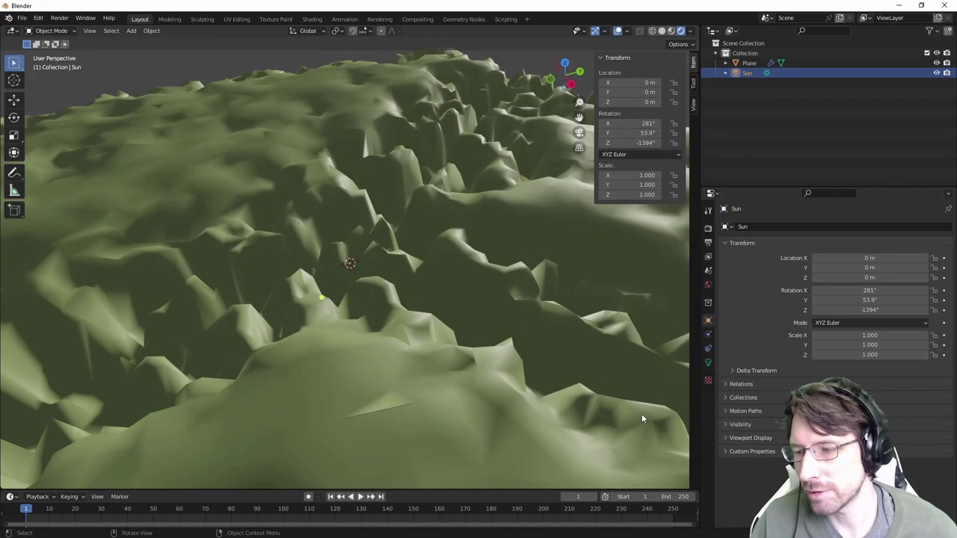
# Step: Switch to Visual Studio 2022 and open the recent ArcherEngine folder
pyautogui.moveTo(642, 389); pyautogui.dragTo(17, 239, button='middle')
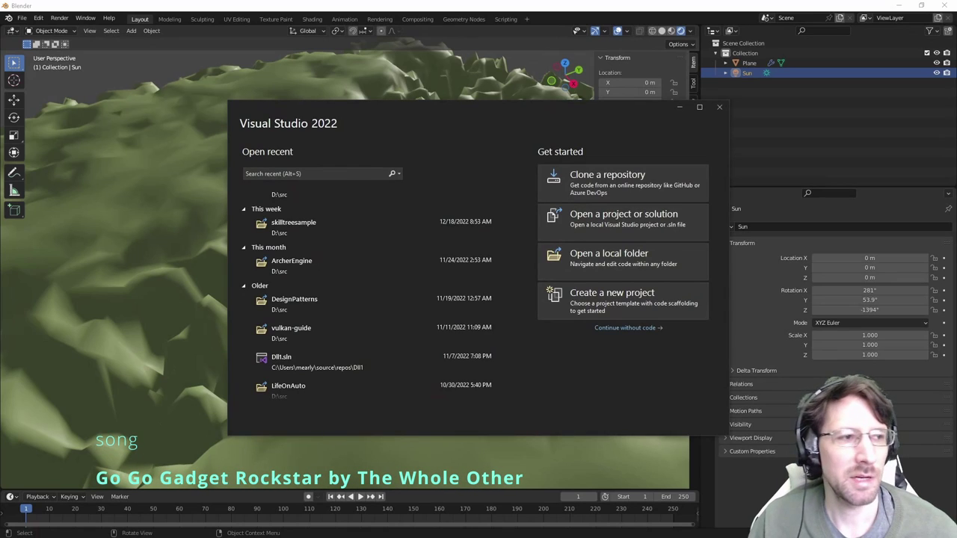
pyautogui.scroll(1, 329, 295)
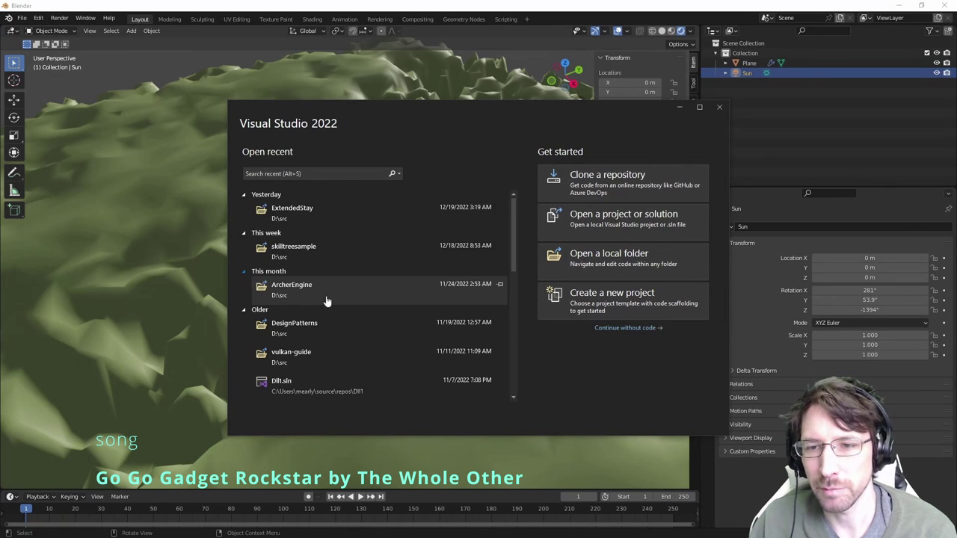
pyautogui.scroll(-1, 381, 313)
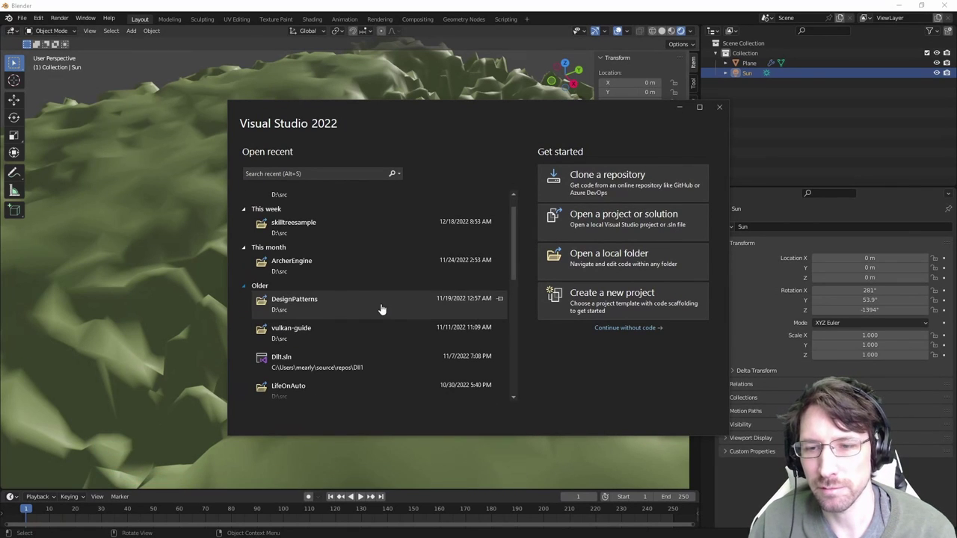
pyautogui.click(315, 267)
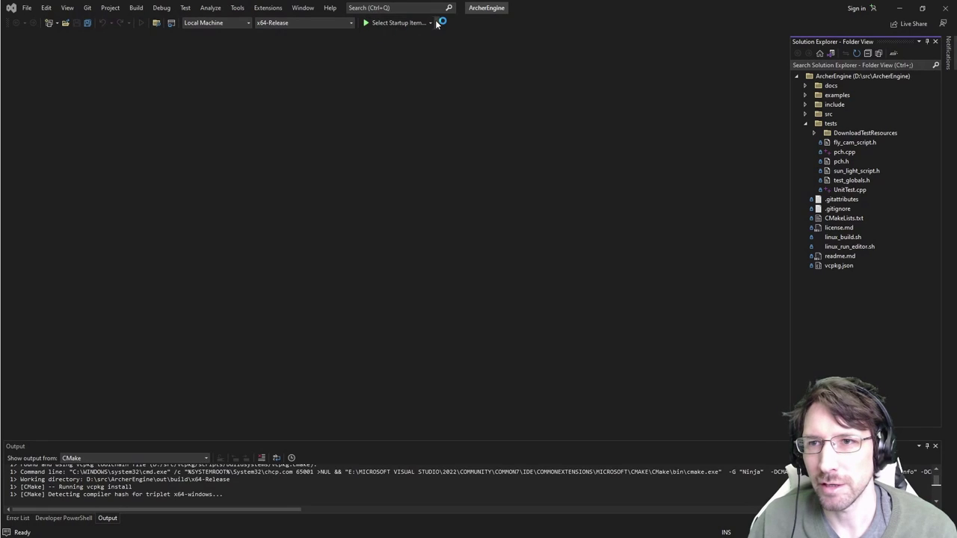
# Step: Run editor_example.exe in the debugger, continue past the shader breakpoint, and reposition the AA Editor window over the code
pyautogui.click(431, 22)
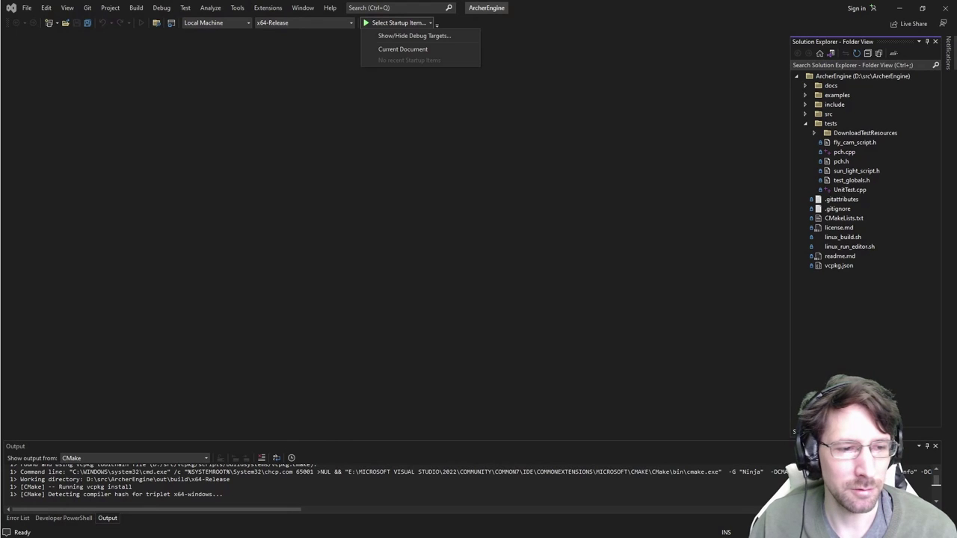
pyautogui.press('Escape')
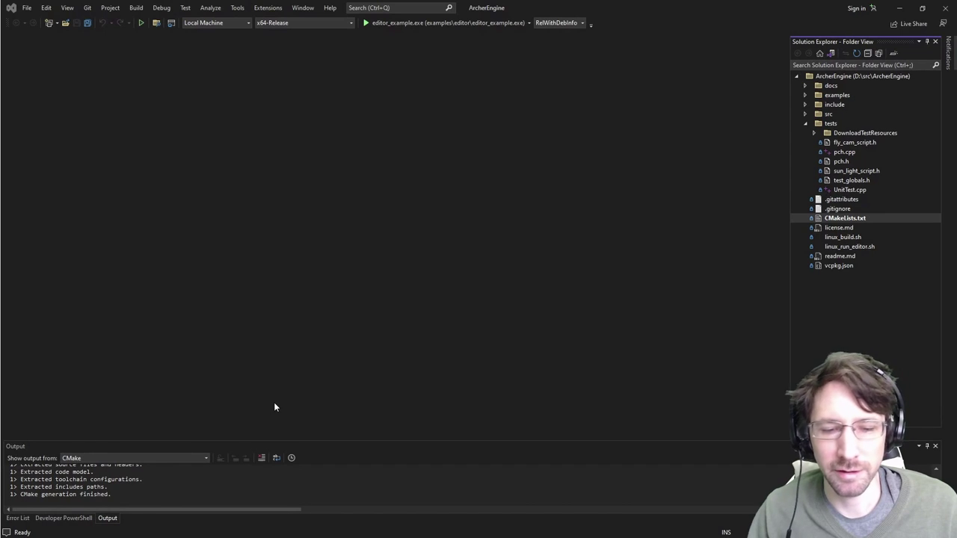
pyautogui.click(365, 23)
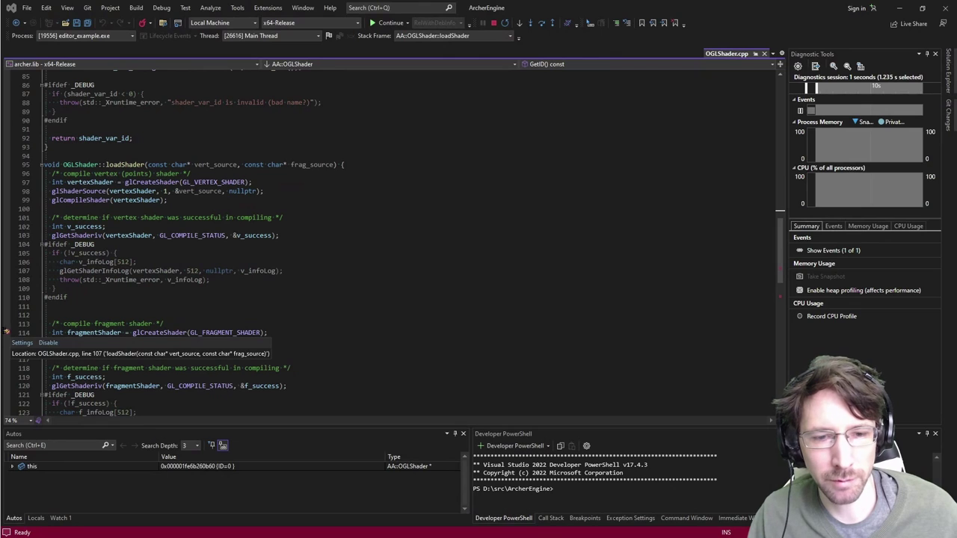
pyautogui.press('F5')
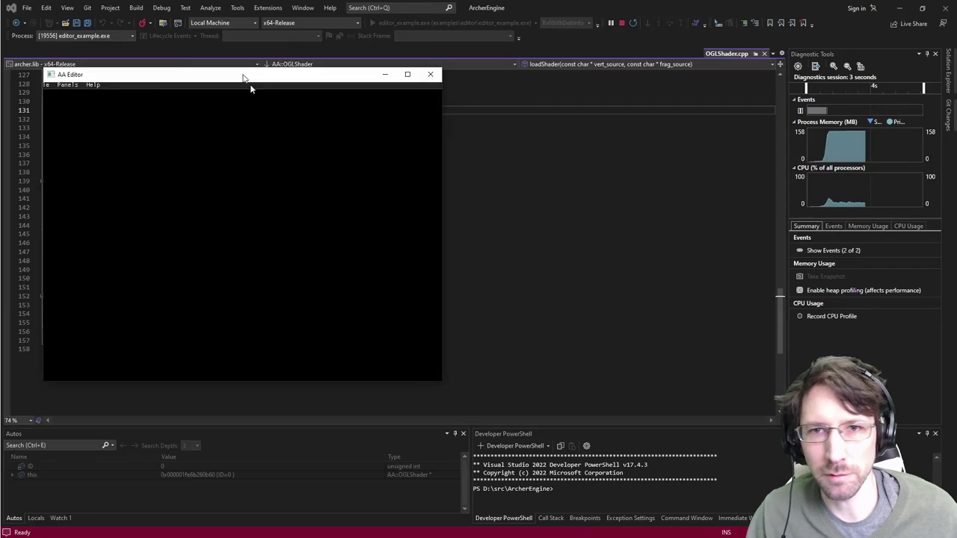
pyautogui.moveTo(243, 77); pyautogui.dragTo(402, 89)
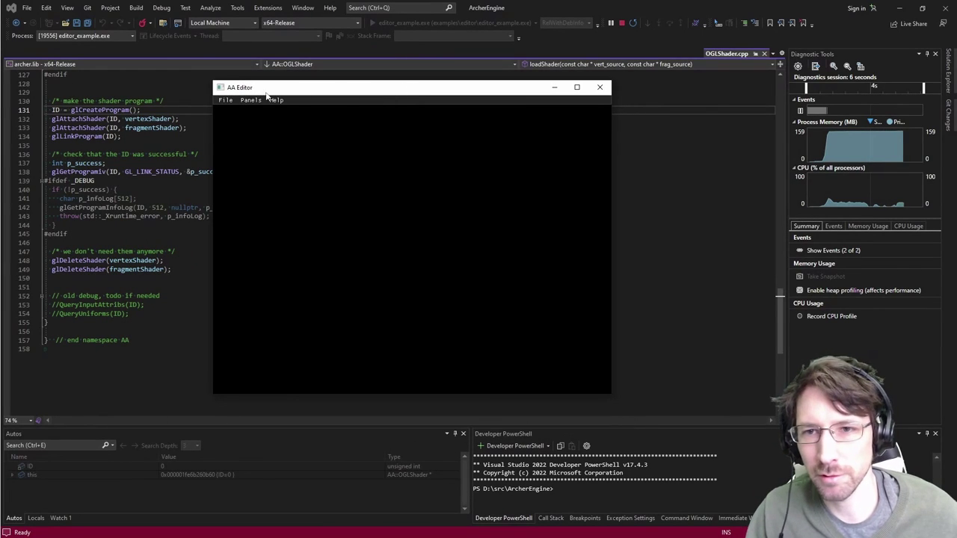
# Step: Import demoterrain.obj from the AssetPack folder into AA Editor, resuming execution at each debugger break
pyautogui.click(226, 100)
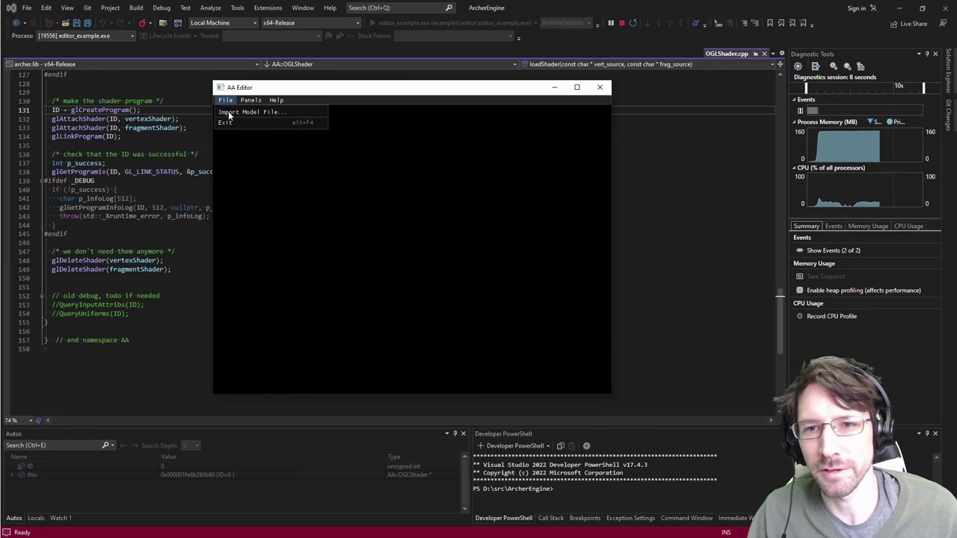
pyautogui.click(231, 113)
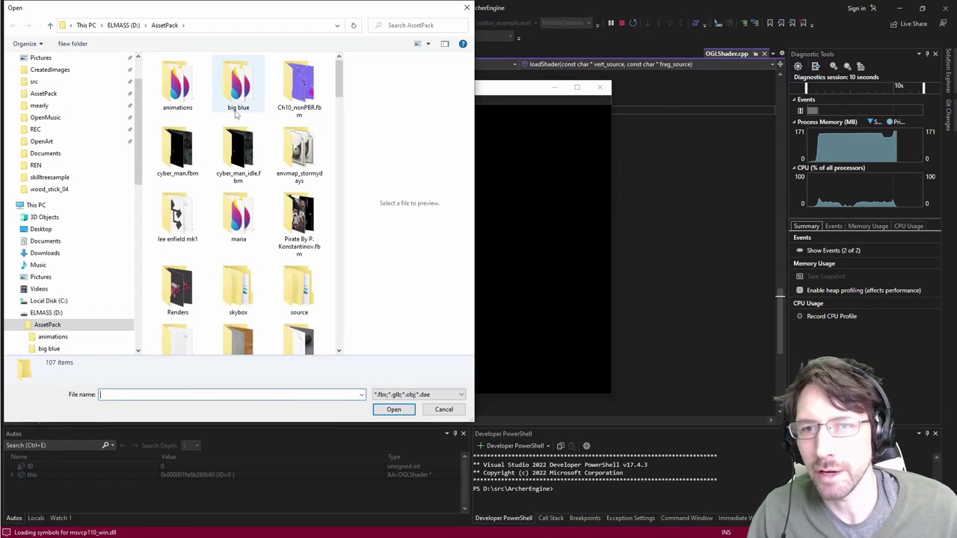
pyautogui.click(400, 25)
pyautogui.write('demo')
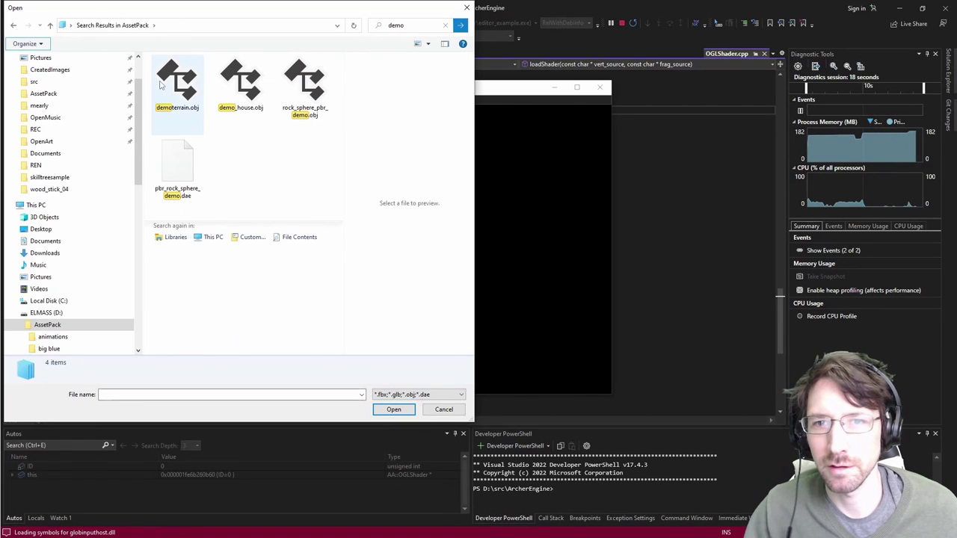
pyautogui.click(178, 96)
pyautogui.click(394, 409)
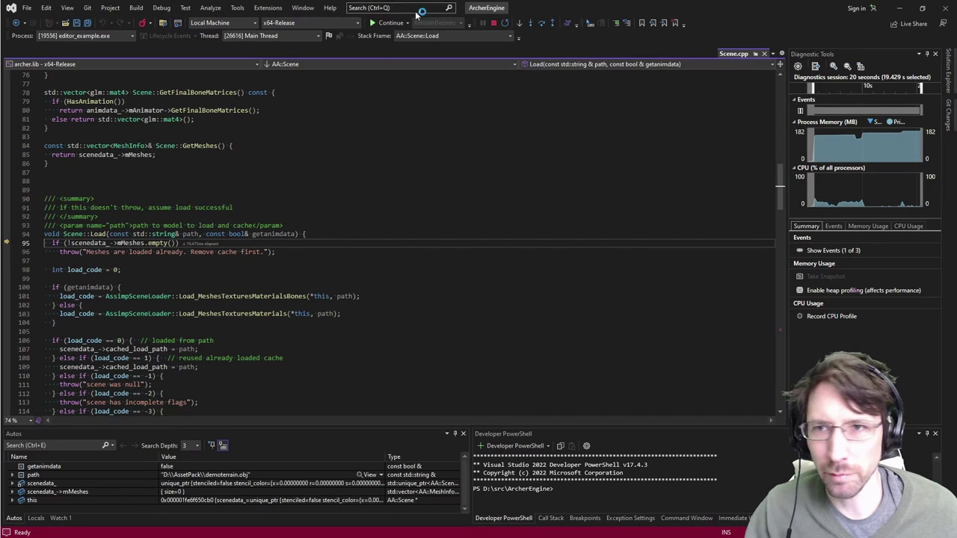
pyautogui.click(386, 23)
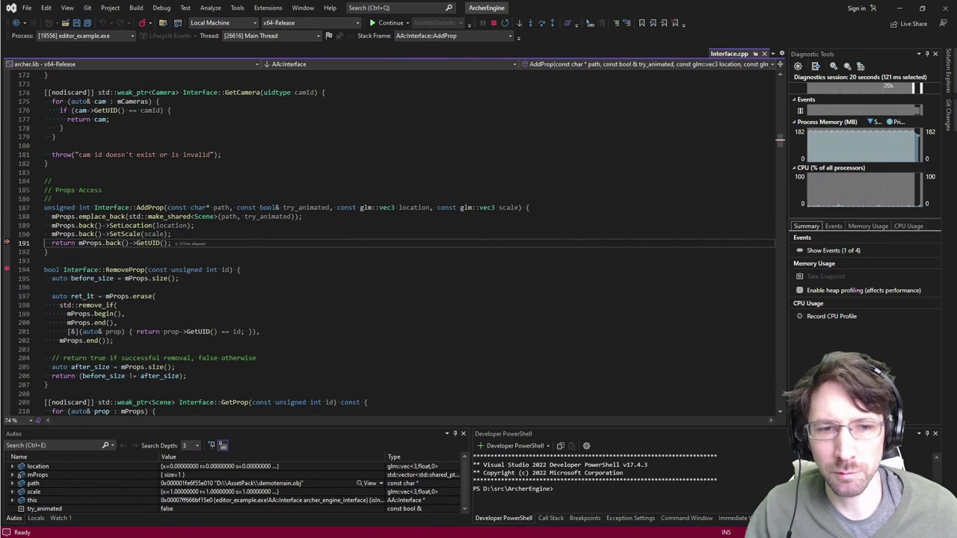
pyautogui.press('F5')
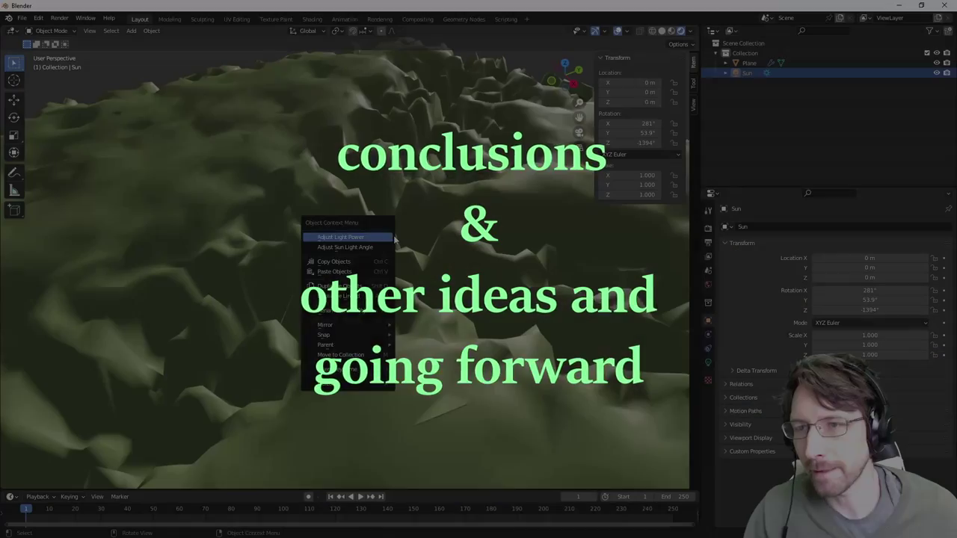
# Step: Switch back to Blender, select the terrain plane, and set its Displace modifier strength to 6.400
pyautogui.moveTo(424, 231); pyautogui.dragTo(445, 250, button='middle')
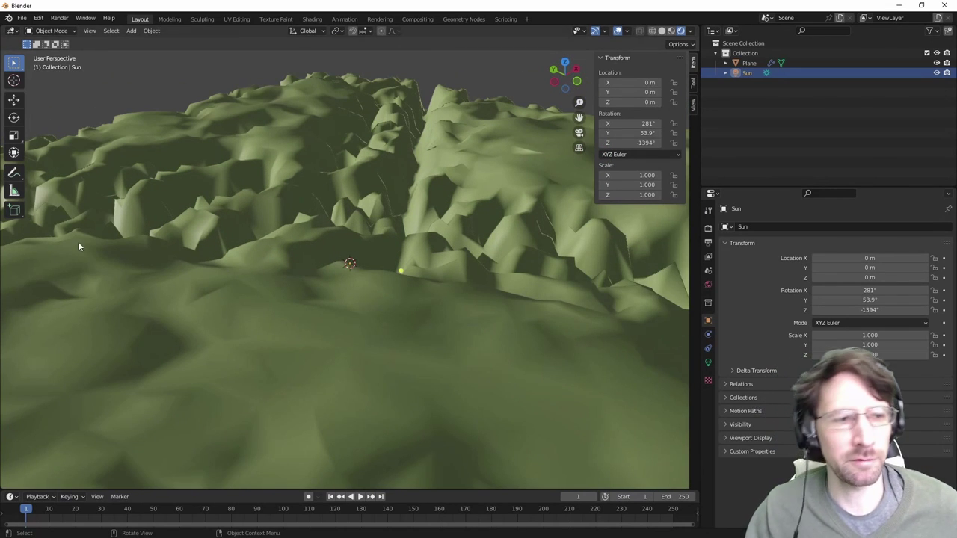
pyautogui.click(751, 63)
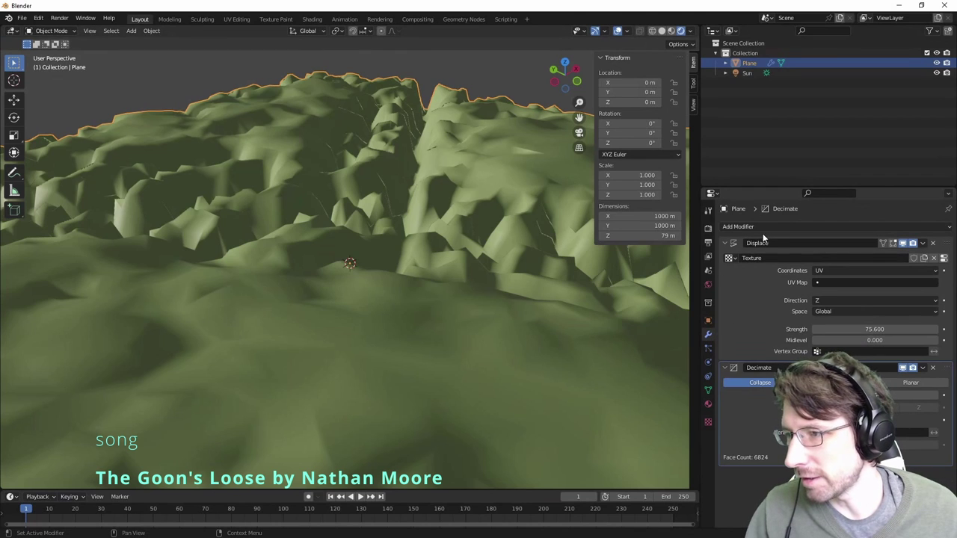
pyautogui.click(758, 289)
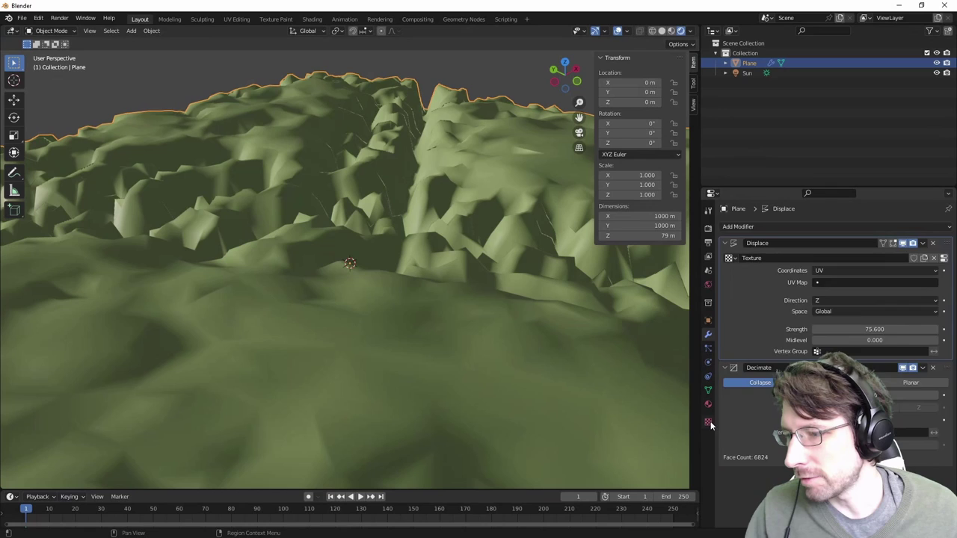
pyautogui.click(709, 423)
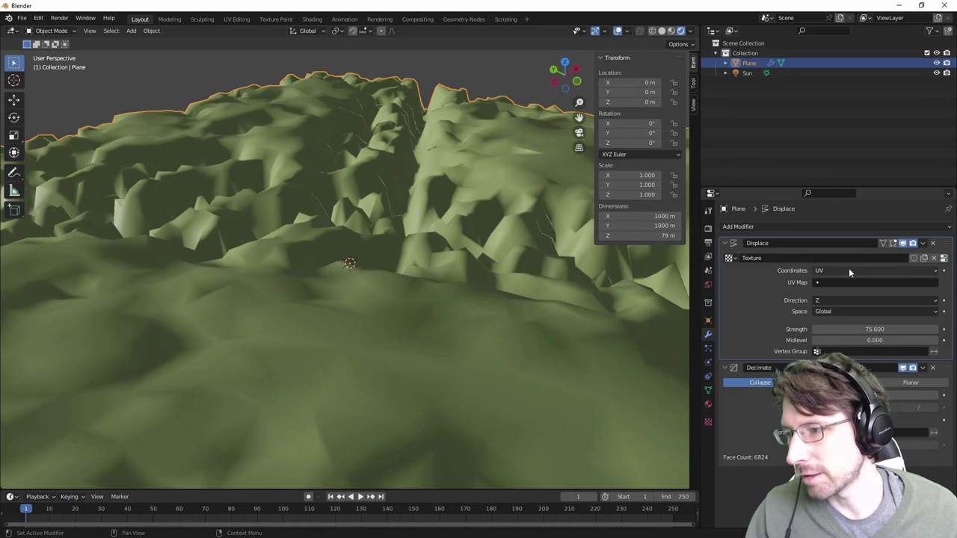
pyautogui.click(850, 270)
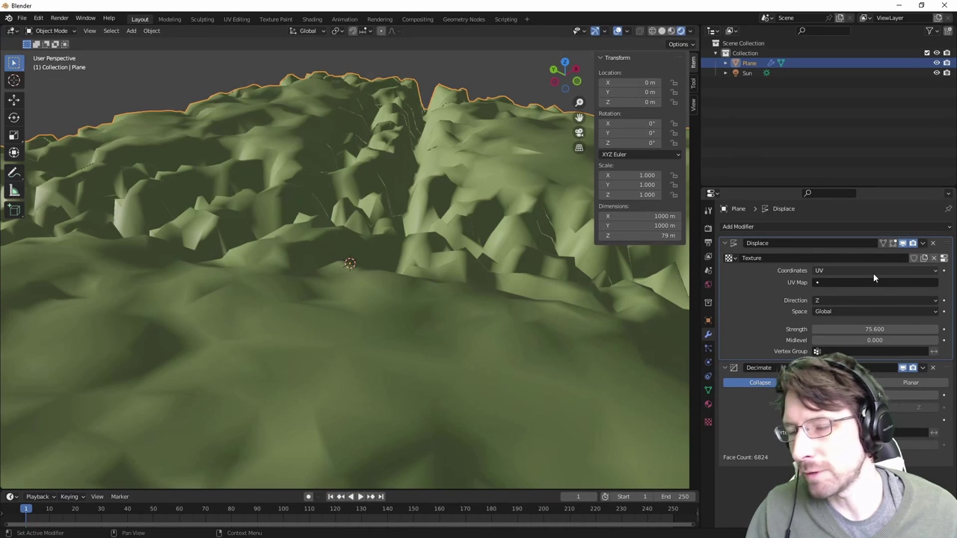
pyautogui.click(837, 310)
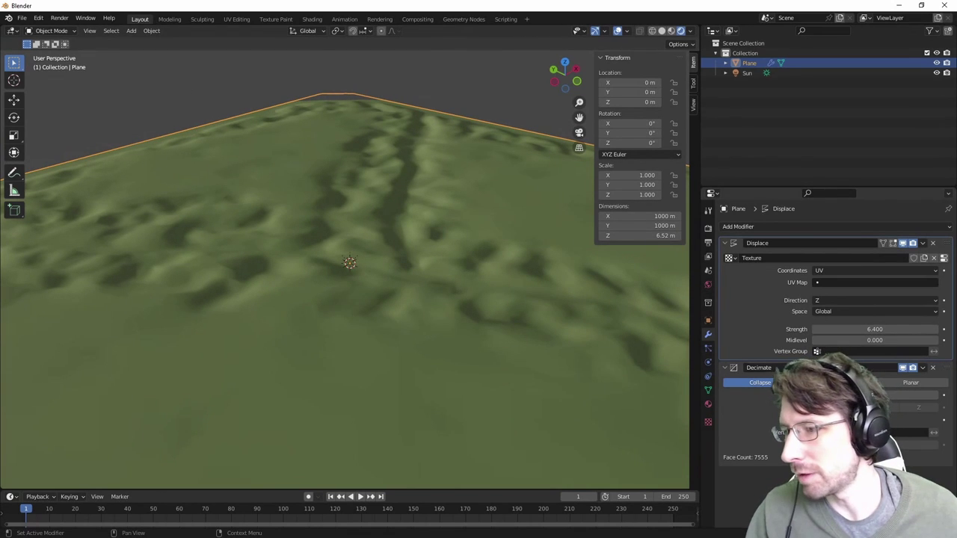
# Step: Apply Shade Smooth to the flattened terrain and slightly lower the Decimate modifier's collapse ratio
pyautogui.click(747, 431)
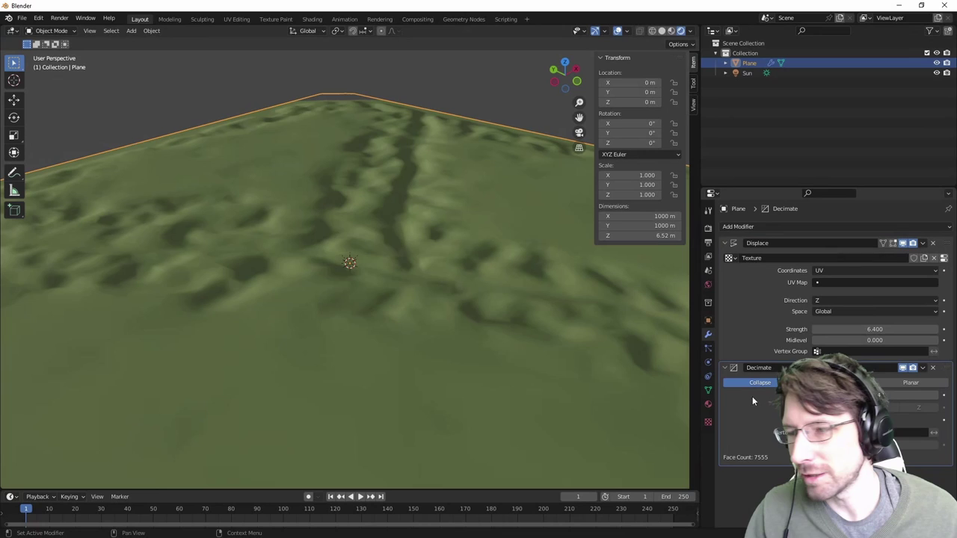
pyautogui.rightClick(334, 200)
pyautogui.click(324, 202)
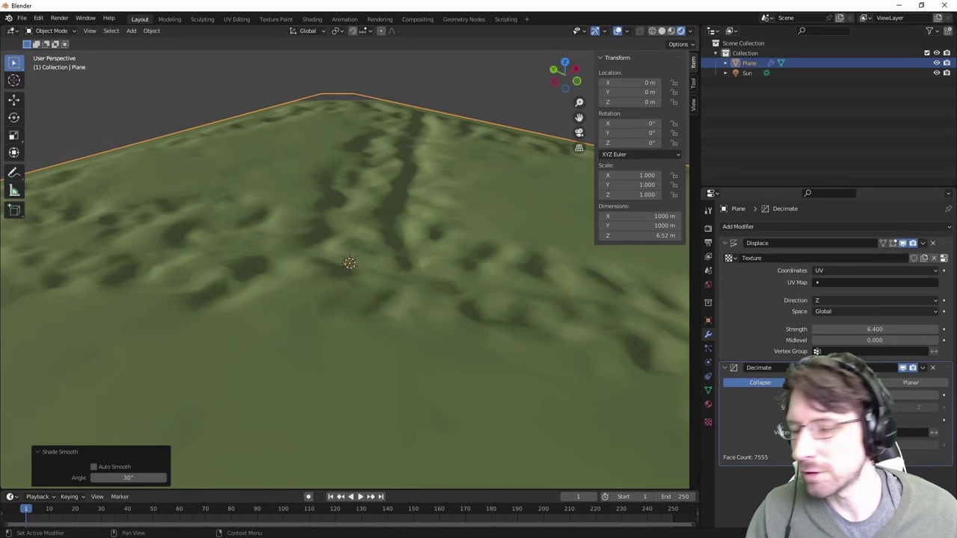
pyautogui.moveTo(878, 395); pyautogui.dragTo(868, 395)
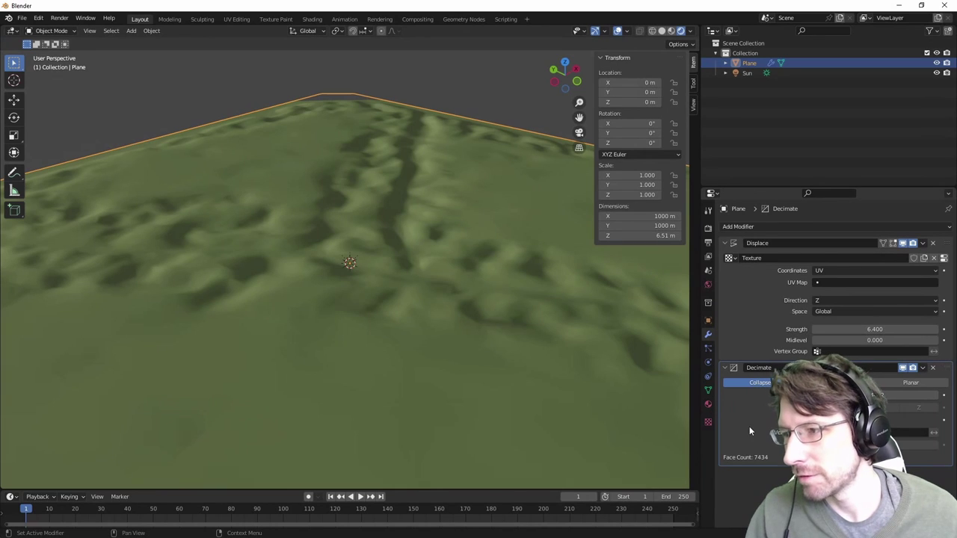
# Step: Review the plane's Material.002 settings and the Shading workspace, ending in the Layout workspace
pyautogui.click(708, 405)
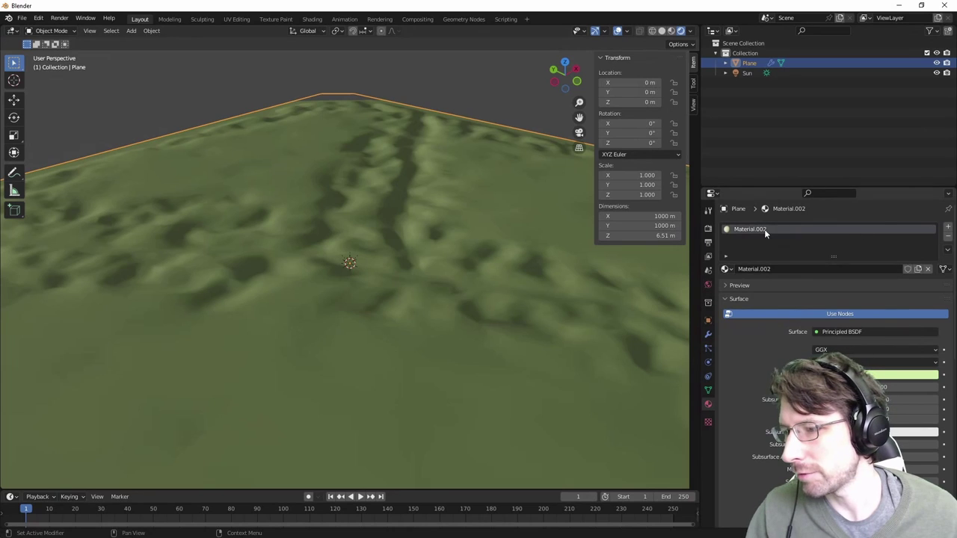
pyautogui.click(313, 20)
pyautogui.click(142, 19)
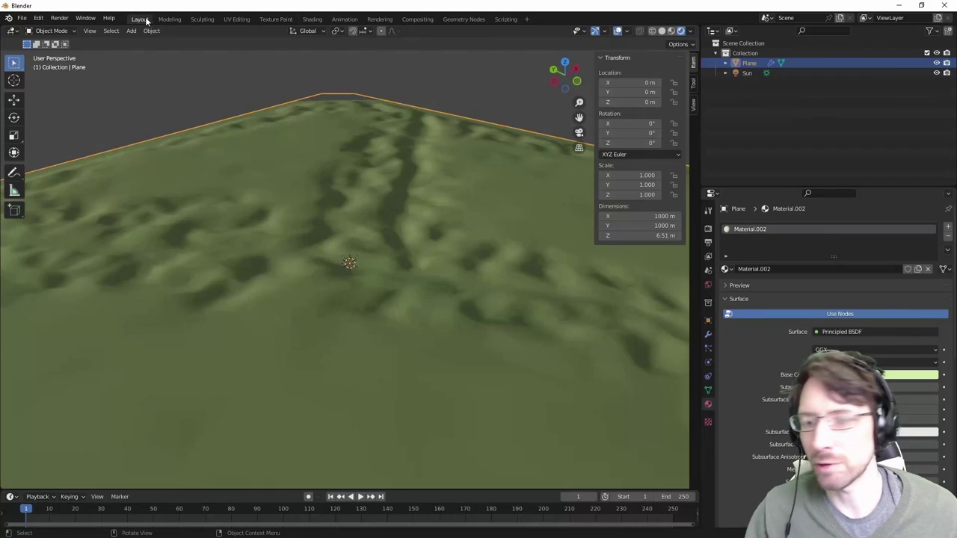
pyautogui.click(311, 19)
pyautogui.hotkey('ctrl', 'pageup')
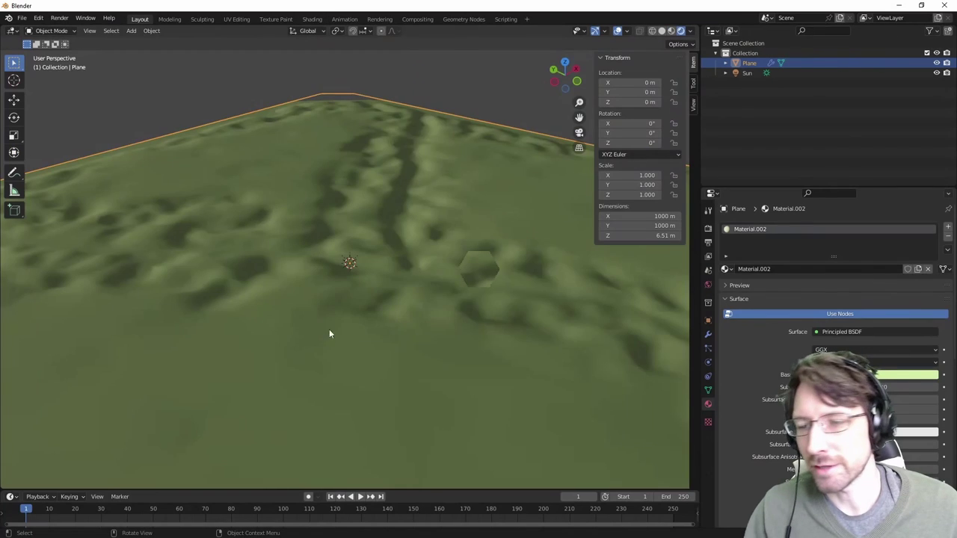
# Step: Switch to Firefox and look through the Google search results for "heightmap generator"
pyautogui.moveTo(331, 332); pyautogui.dragTo(314, 329, button='middle')
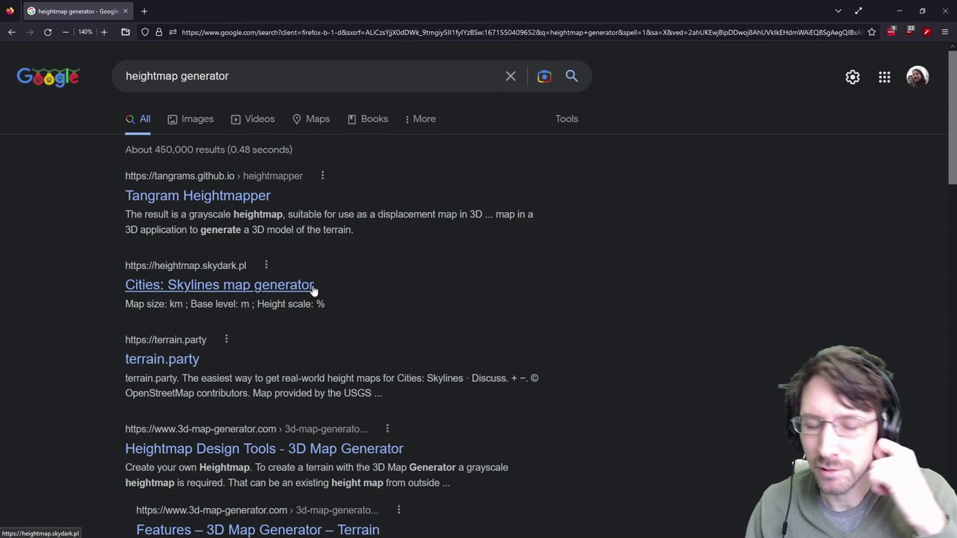
pyautogui.scroll(-3, 299, 299)
pyautogui.scroll(3, 274, 316)
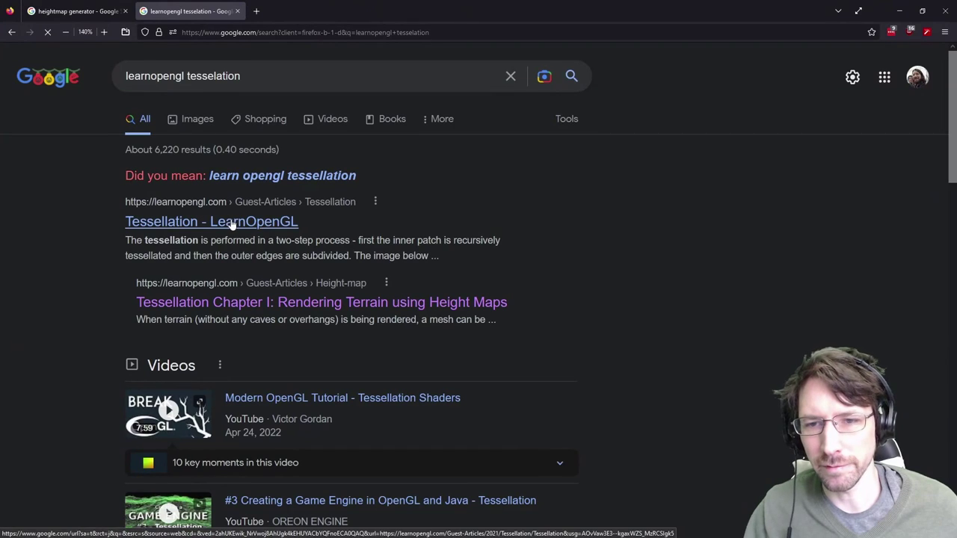
# Step: Open the LearnOpenGL Tessellation article from the search results and skim its OpenGL setup, rendering pipeline and tessellation level sections
pyautogui.click(290, 228)
pyautogui.scroll(-6, 323, 241)
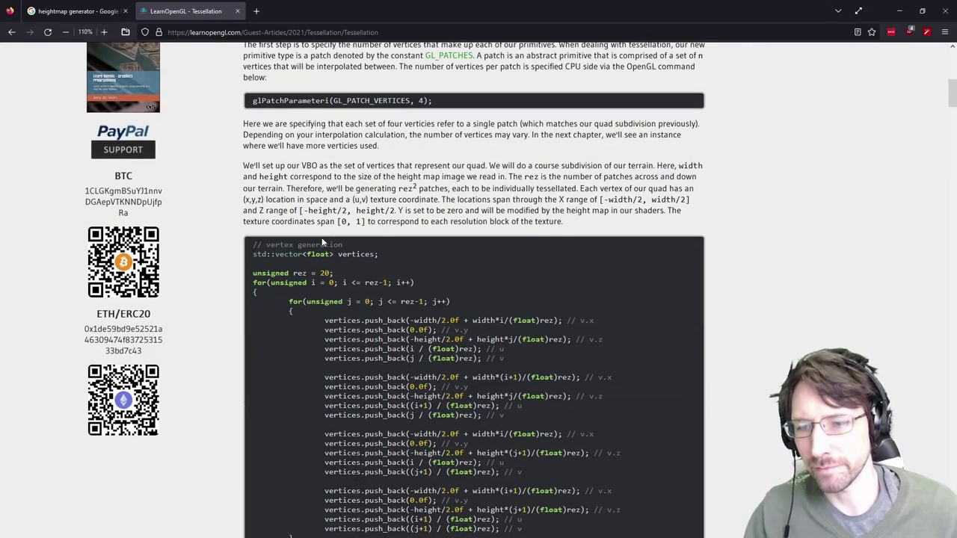
pyautogui.scroll(6, 73, 163)
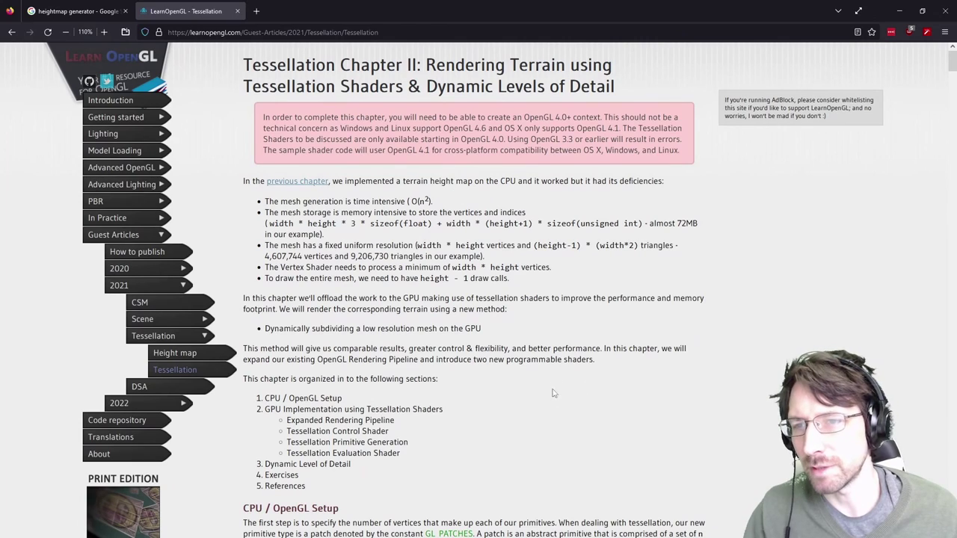
pyautogui.scroll(-10, 392, 165)
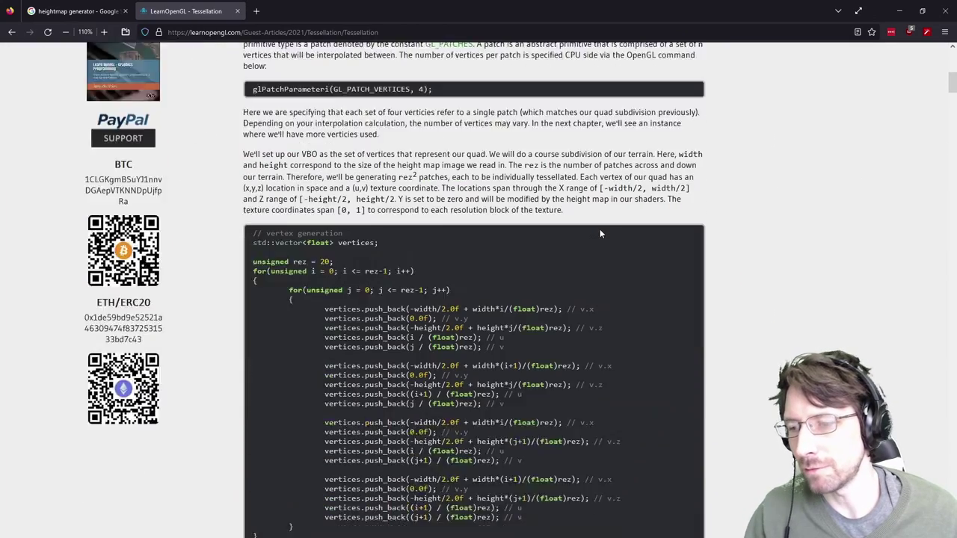
pyautogui.scroll(-4, 498, 209)
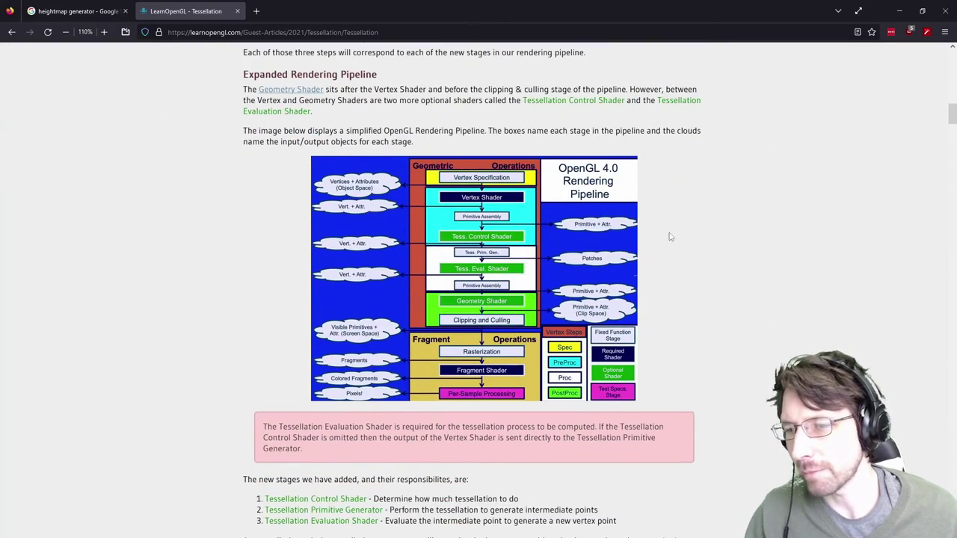
pyautogui.scroll(-15, 432, 235)
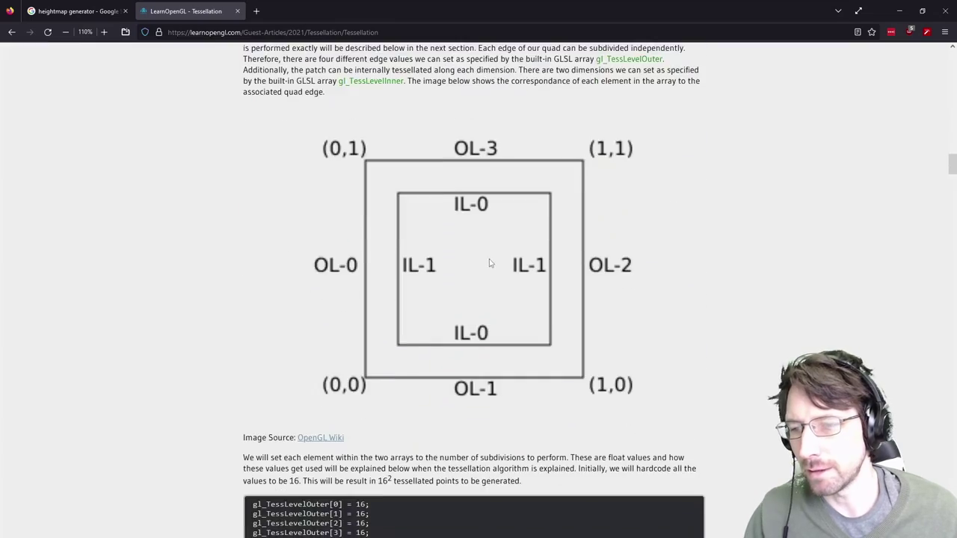
pyautogui.scroll(-6, 373, 237)
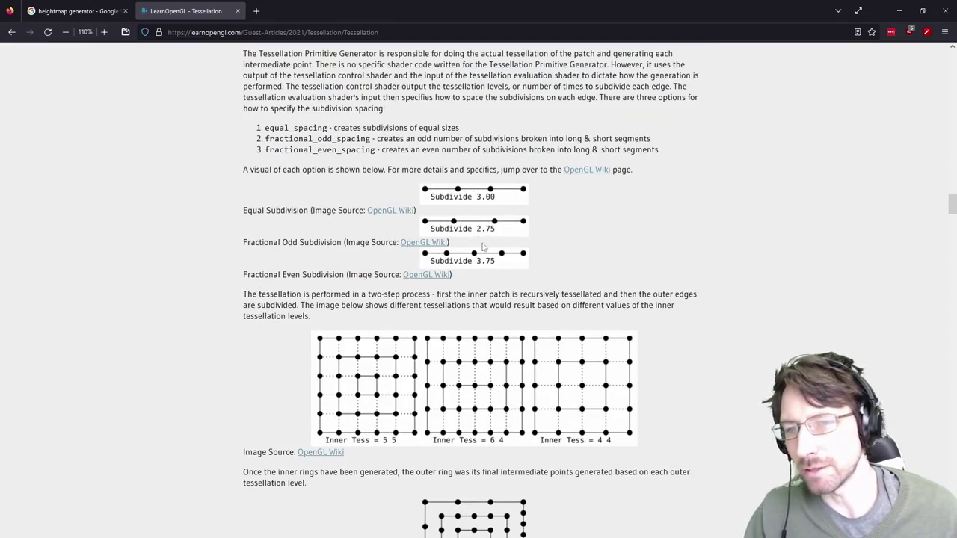
# Step: Examine the article's evaluation and fragment shader code and its rendered and wireframe terrain images
pyautogui.scroll(-16, 483, 247)
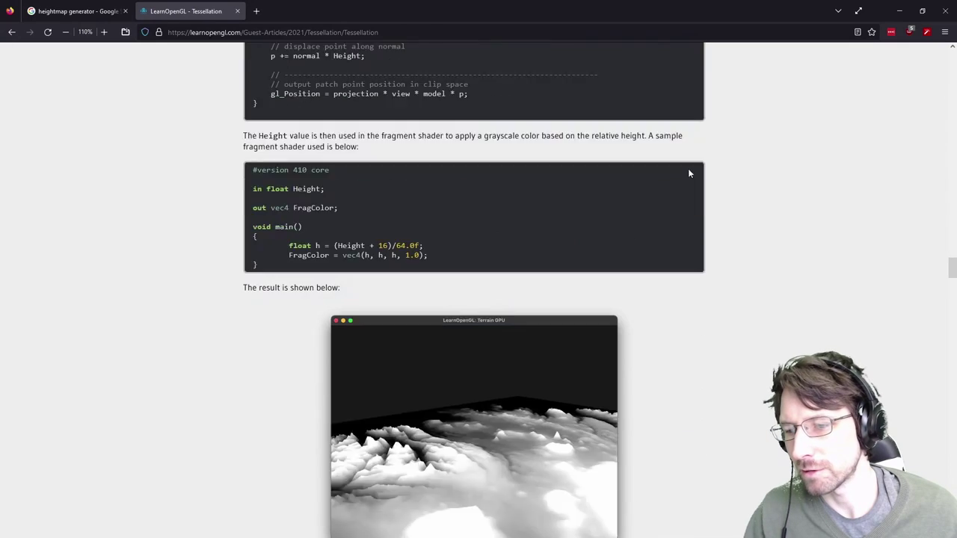
pyautogui.scroll(-3, 673, 186)
pyautogui.scroll(-3, 509, 299)
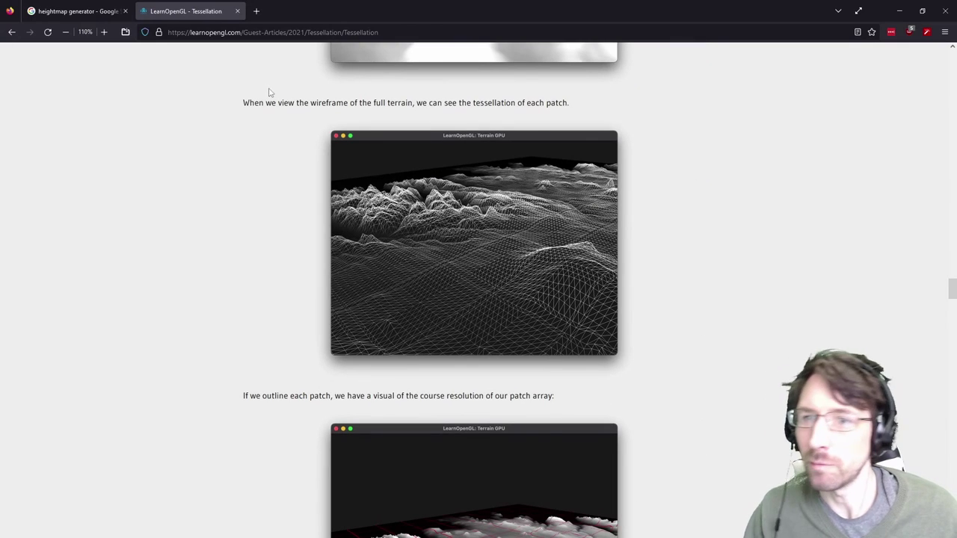
pyautogui.moveTo(492, 92); pyautogui.dragTo(362, 101)
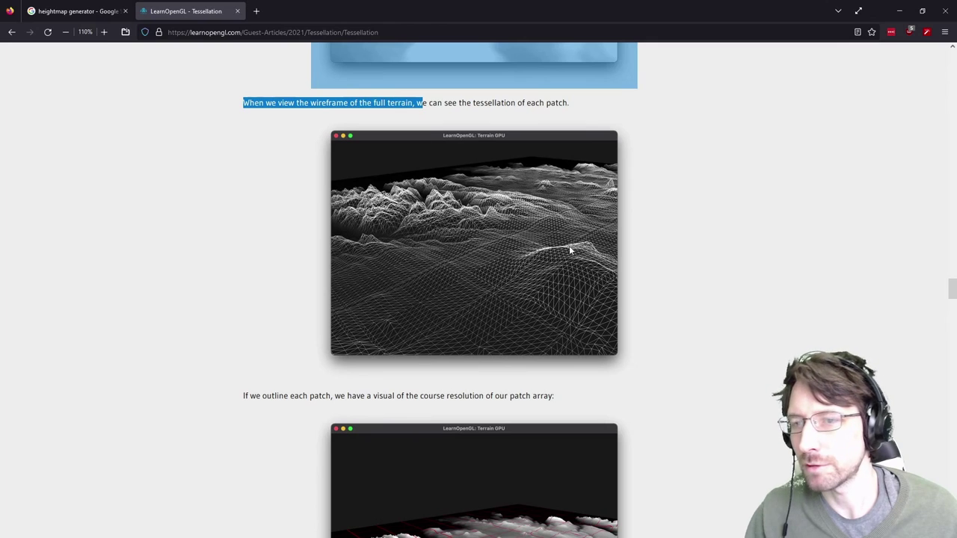
pyautogui.scroll(-2, 714, 203)
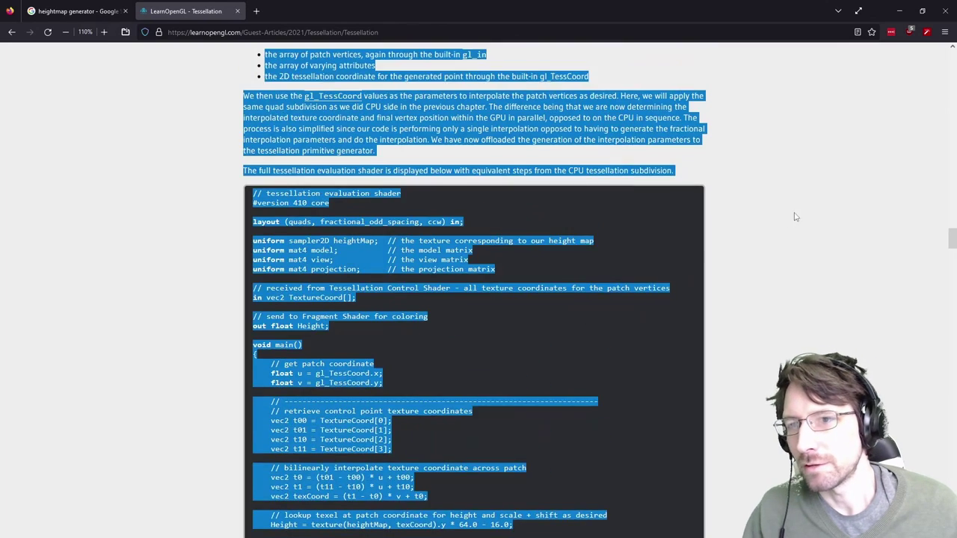
pyautogui.click(795, 214)
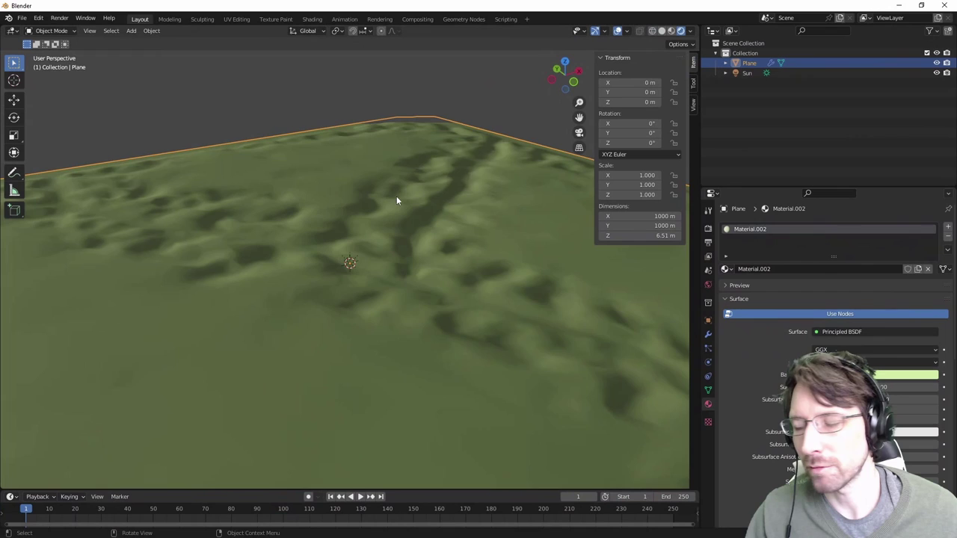
pyautogui.moveTo(396, 200); pyautogui.dragTo(18, 171, button='middle')
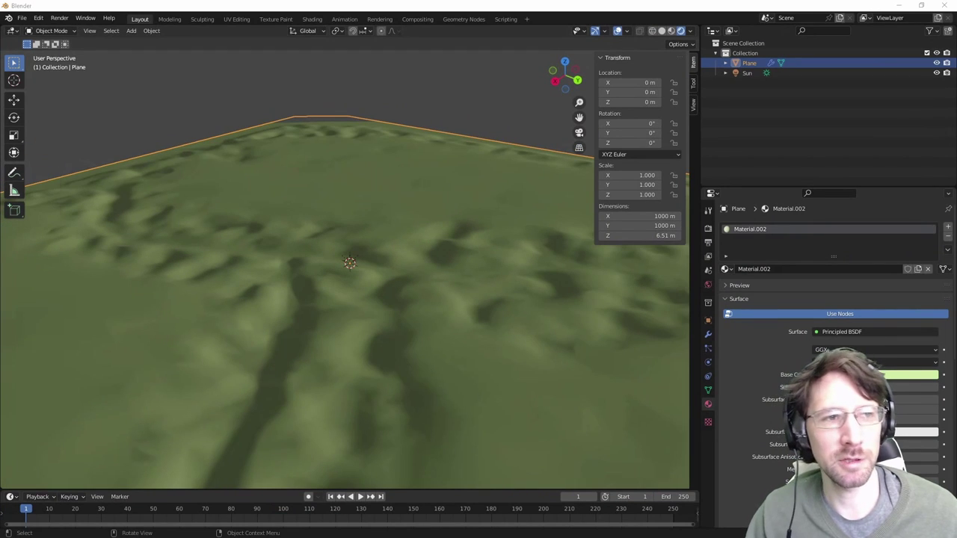